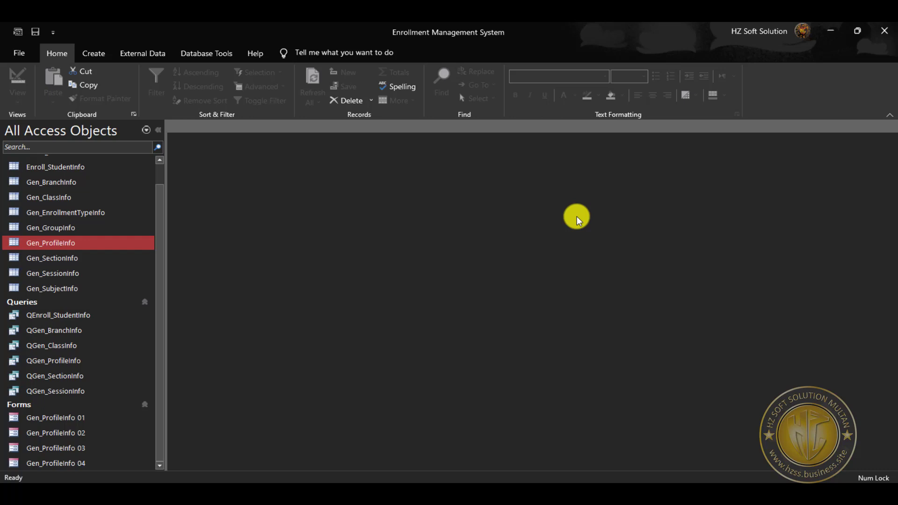
Open the forms Gen_ProfileInfo 01 and Gen_ProfileInfo 02 to examine their layouts, and close both
left_click(93, 53)
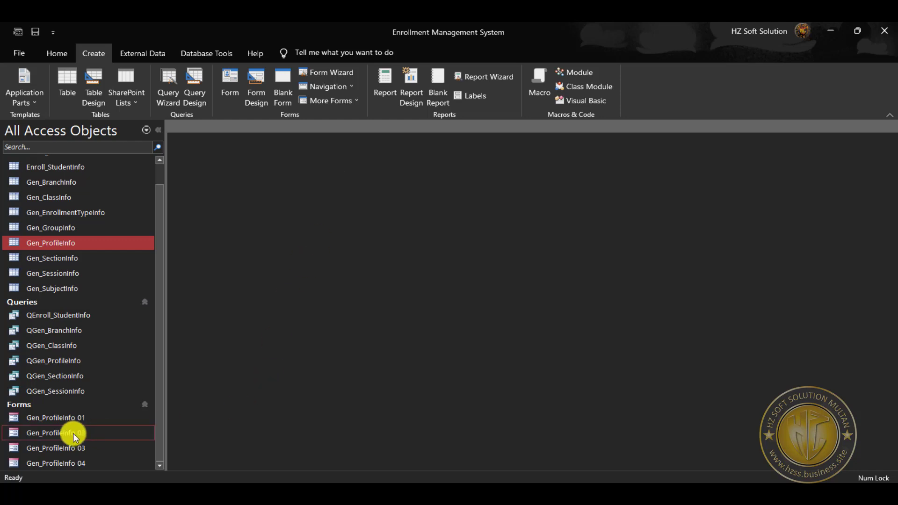
double_click(80, 418)
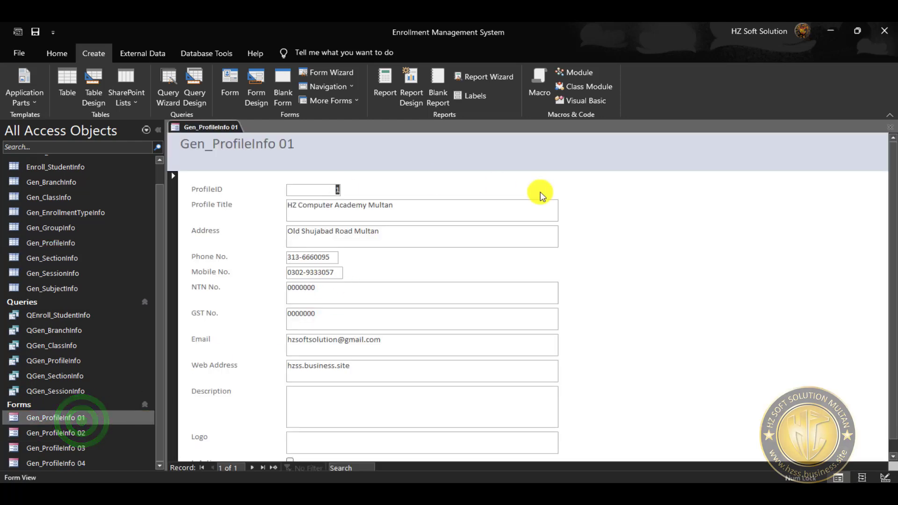
double_click(85, 434)
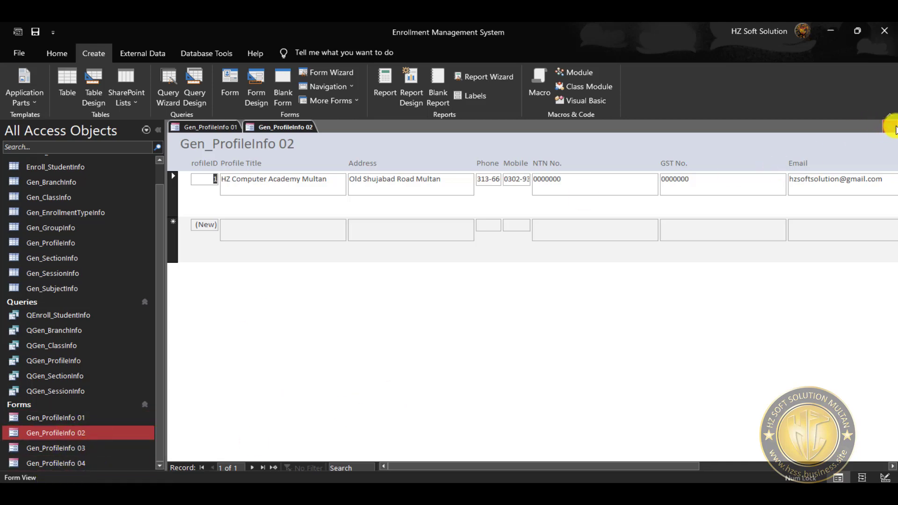
left_click(891, 127)
left_click(892, 127)
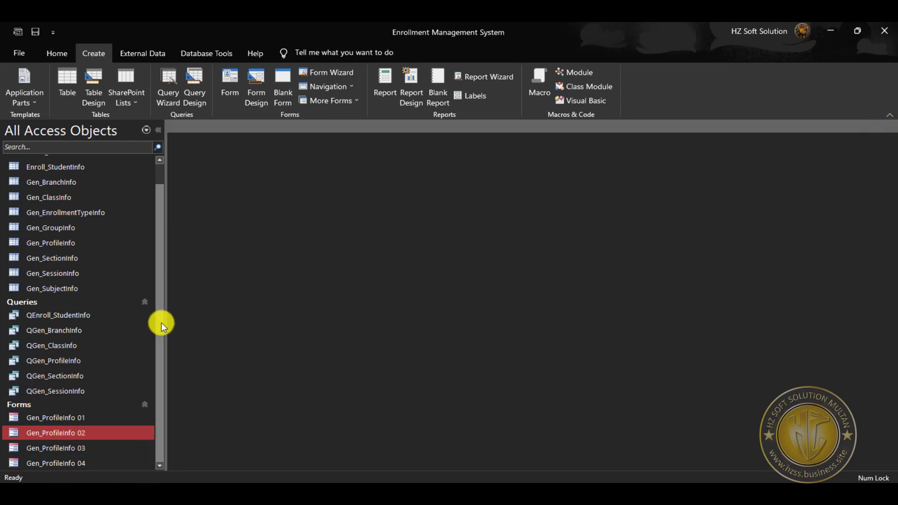
Collapse the Queries group and delete the four forms Gen_ProfileInfo 01 through Gen_ProfileInfo 04
left_click(147, 301)
left_click(74, 429)
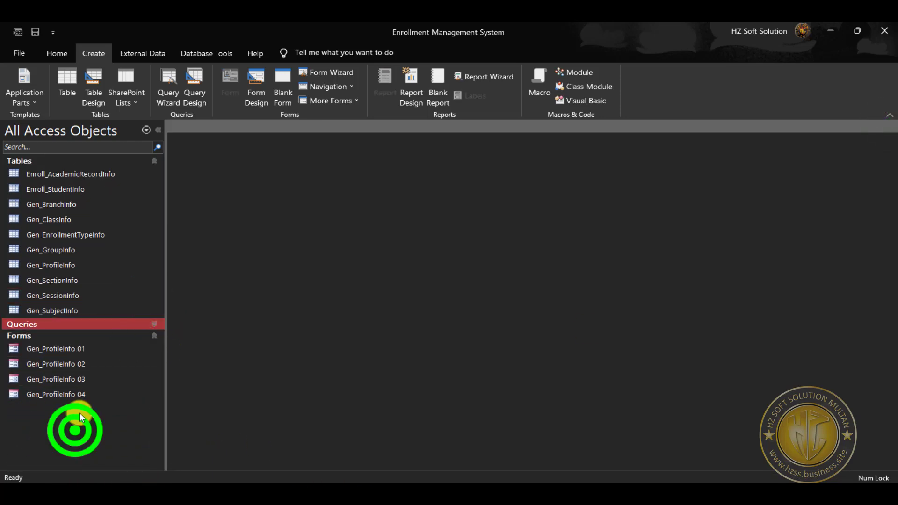
left_click(100, 348)
left_click(82, 395, "shift")
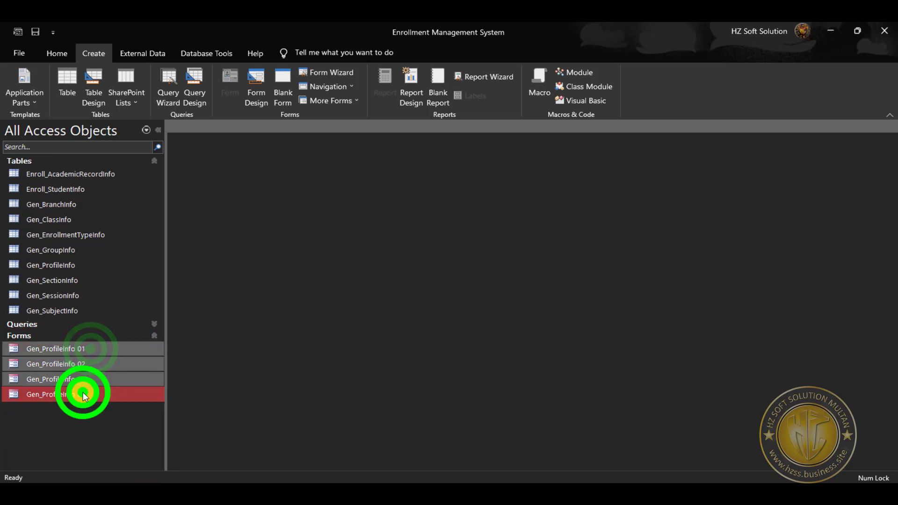
key("Delete")
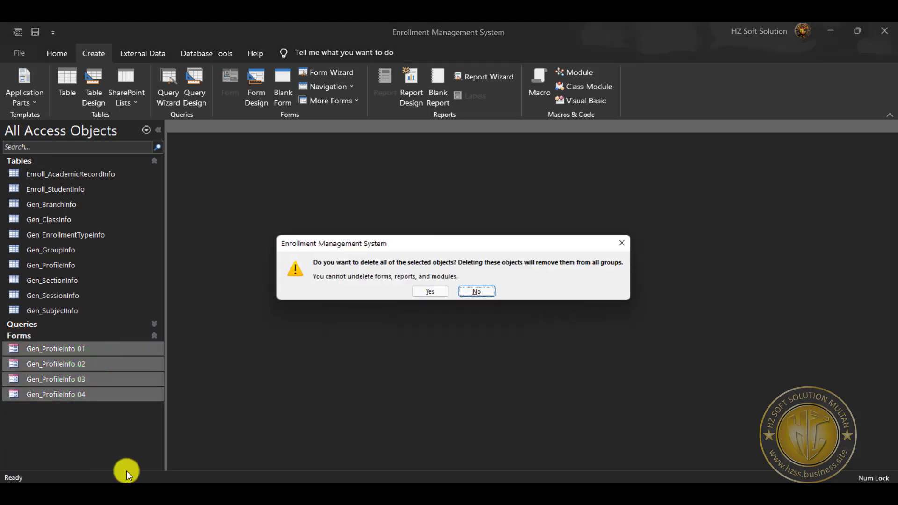
left_click(430, 292)
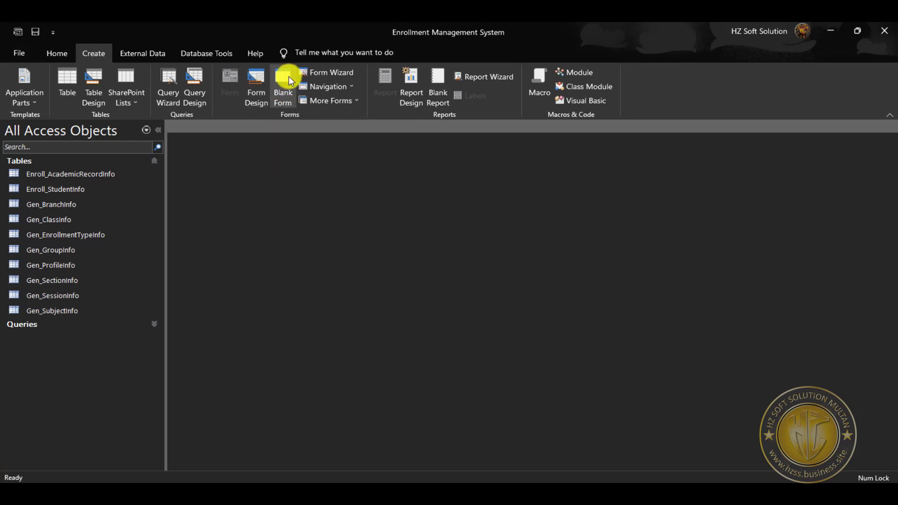
Create a new empty form in Design View and display the property sheet for the whole form
left_click(258, 78)
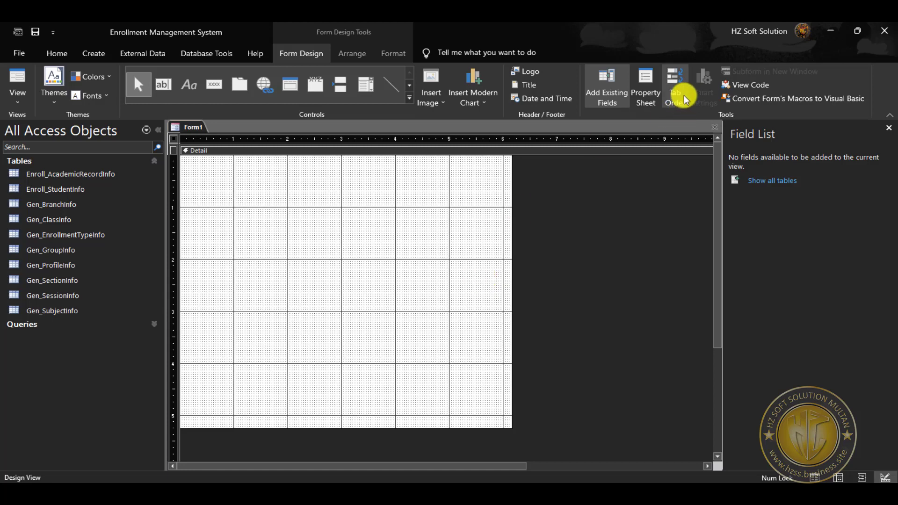
left_click(647, 79)
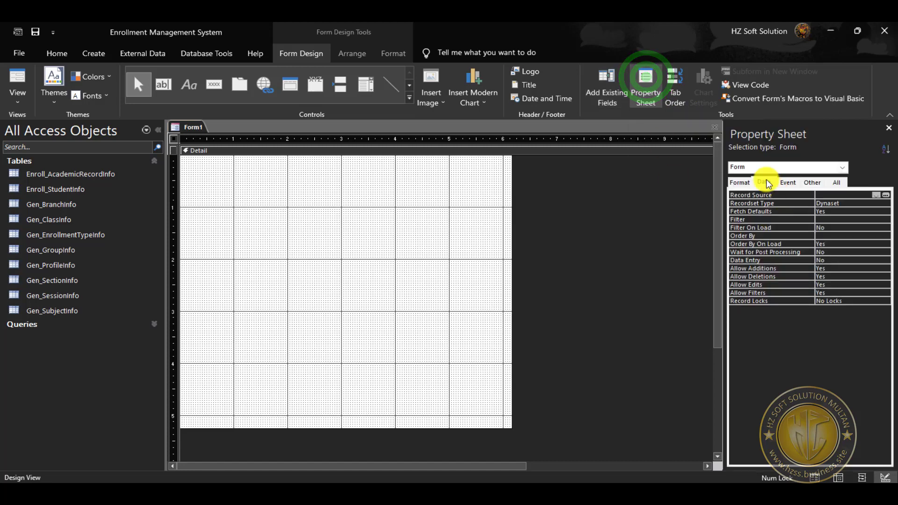
left_click(764, 182)
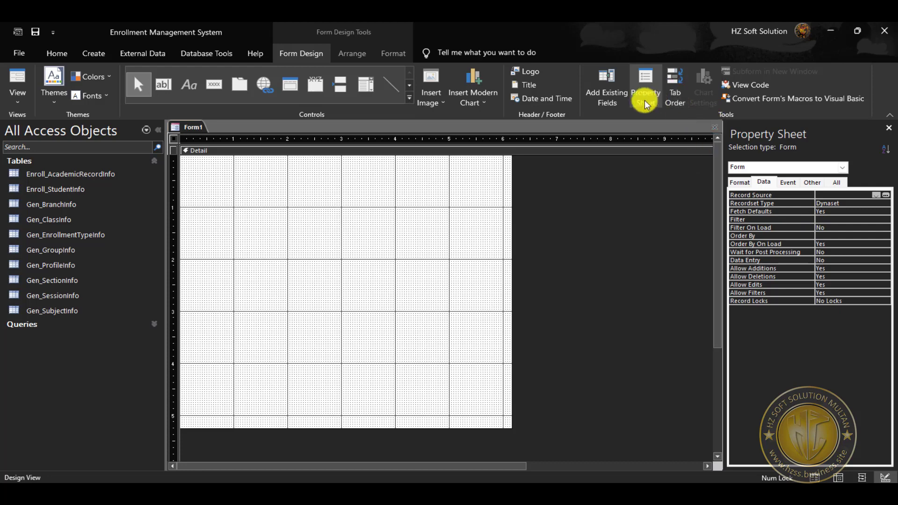
left_click(174, 140)
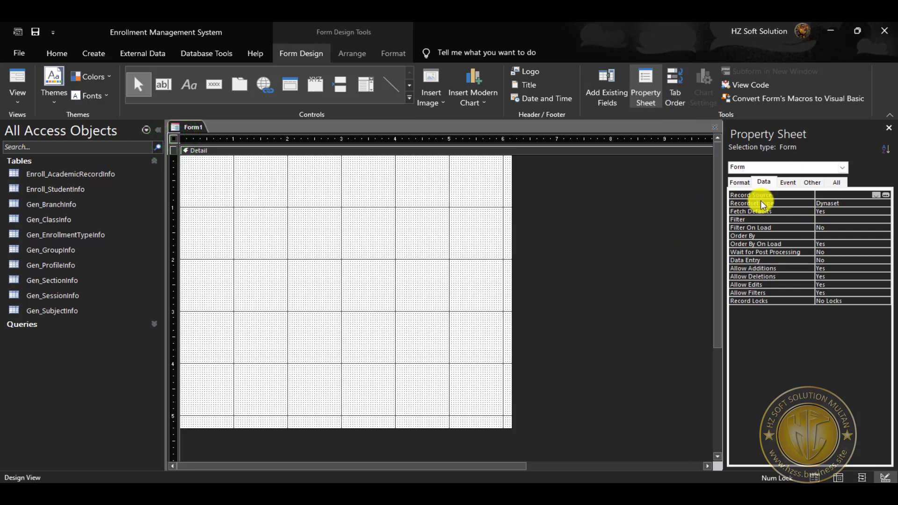
left_click(438, 240)
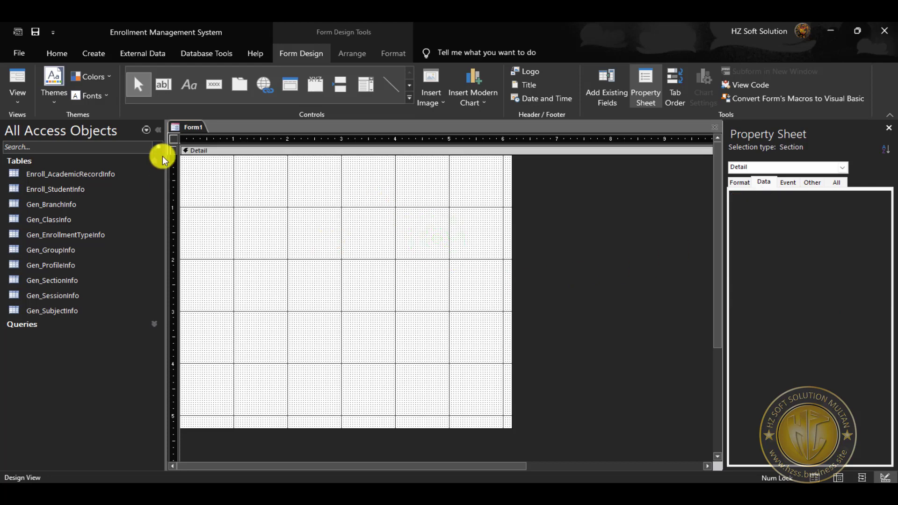
left_click(177, 139)
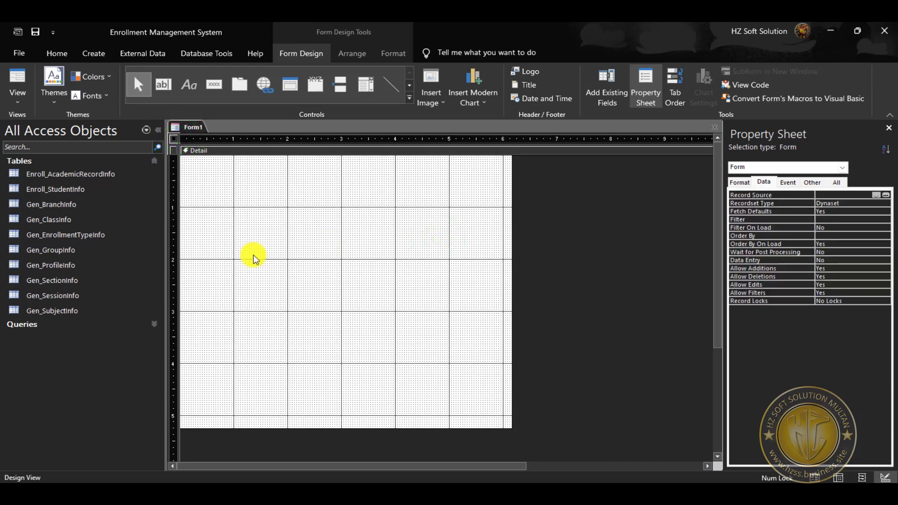
Set the form's Caption to Template and its Pop Up and Modal properties to Yes
left_click(836, 183)
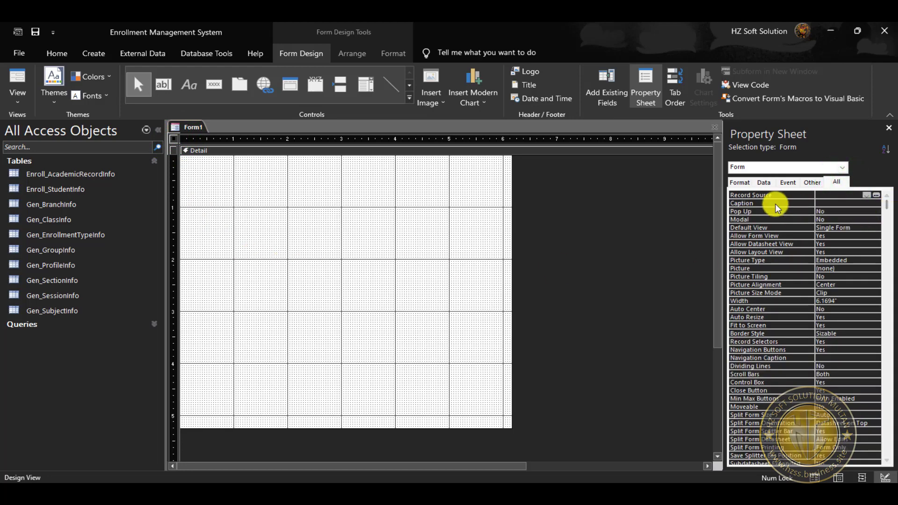
left_click(826, 204)
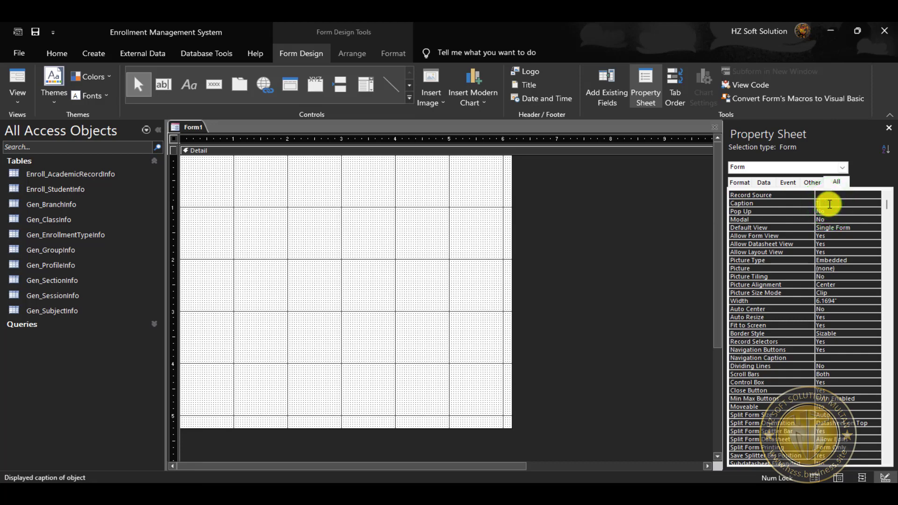
type("Template")
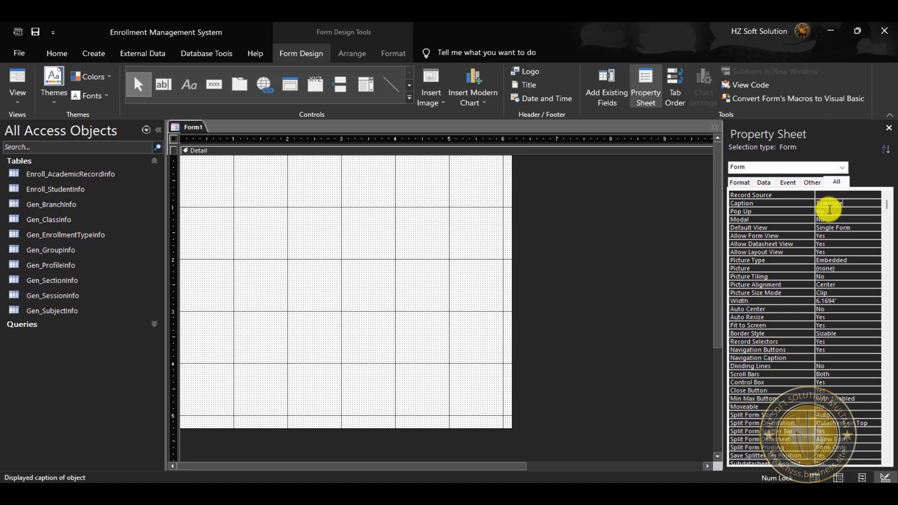
left_click(829, 212)
left_click(832, 219)
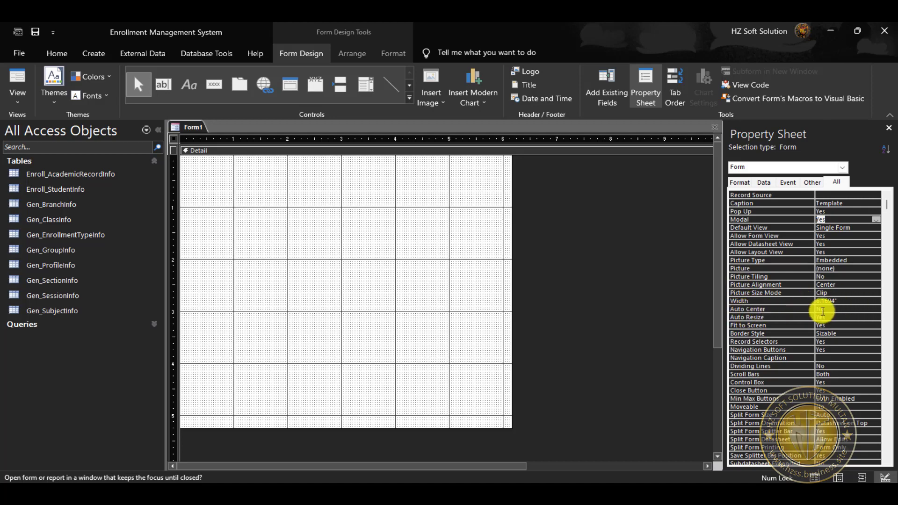
Set the form's Auto Center to Yes, Fit to Screen to No and Border Style to Dialog
left_click(835, 310)
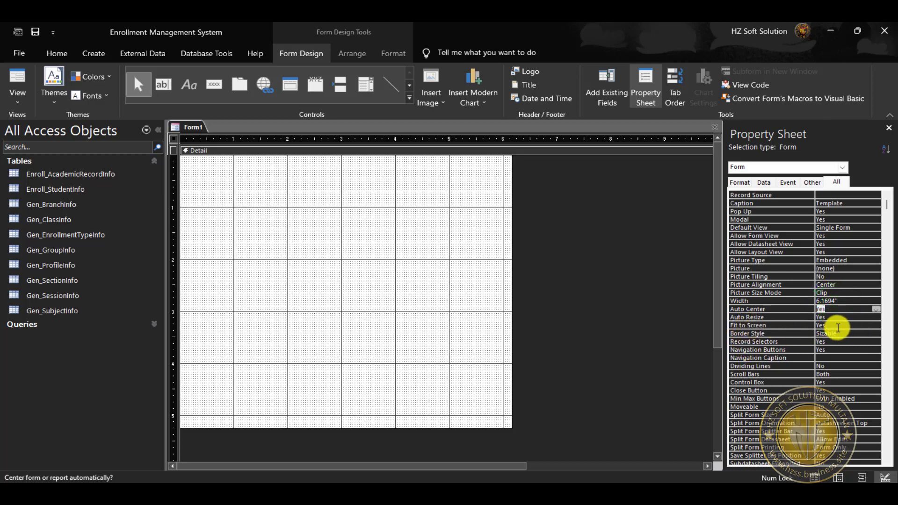
double_click(836, 326)
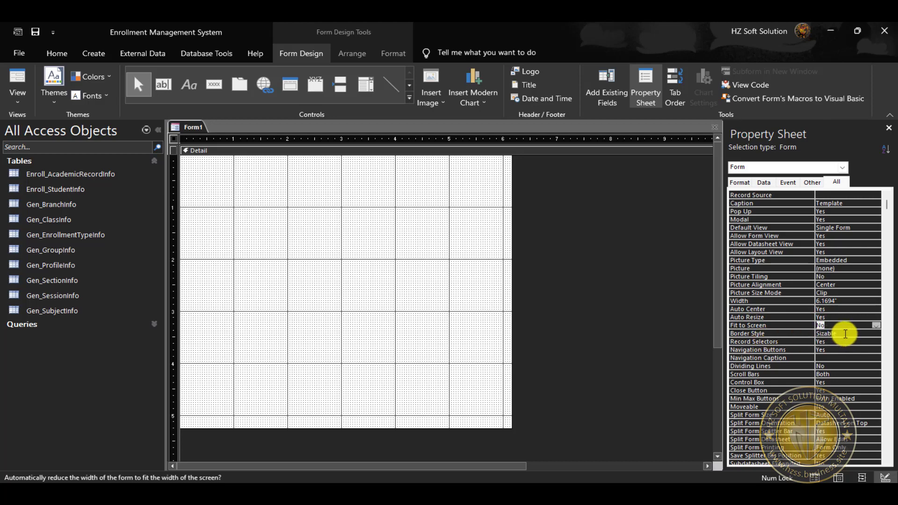
left_click(846, 335)
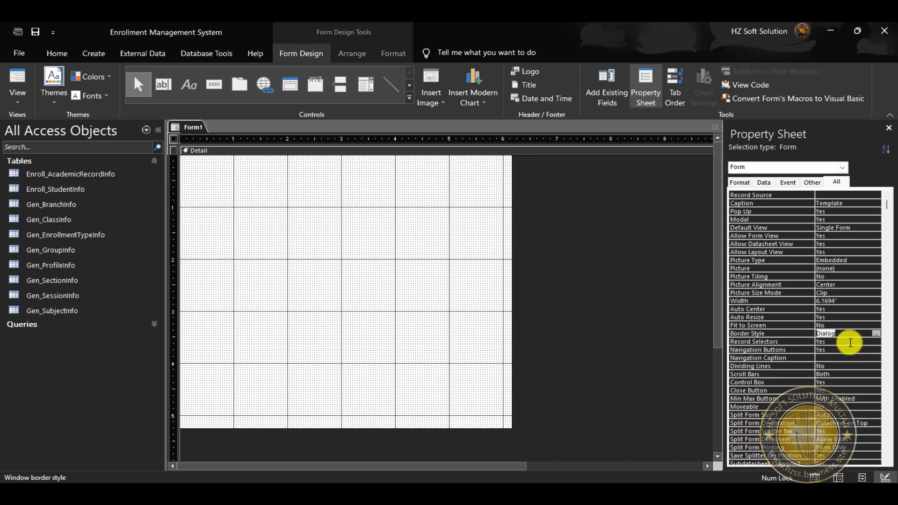
Set Record Selectors and Navigation Buttons to No and Scroll Bars to Neither, and change the Min Max Buttons setting
left_click(850, 342)
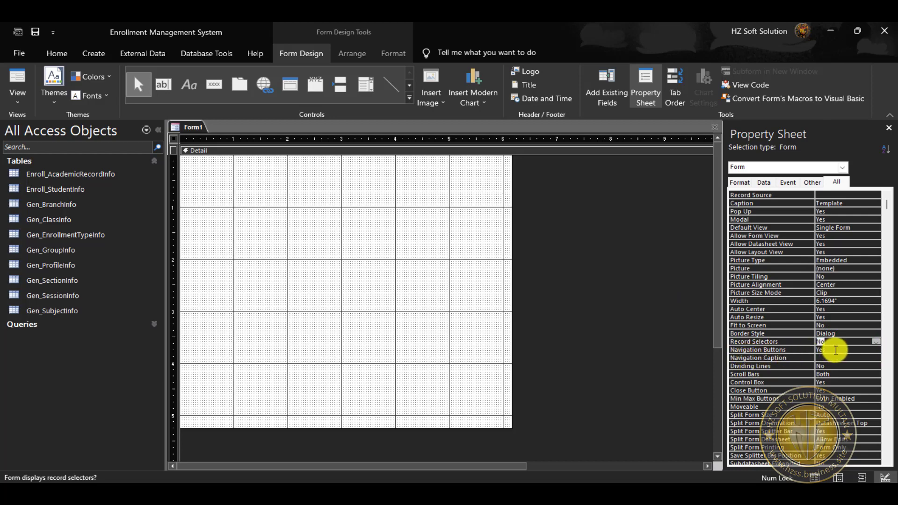
left_click(836, 350)
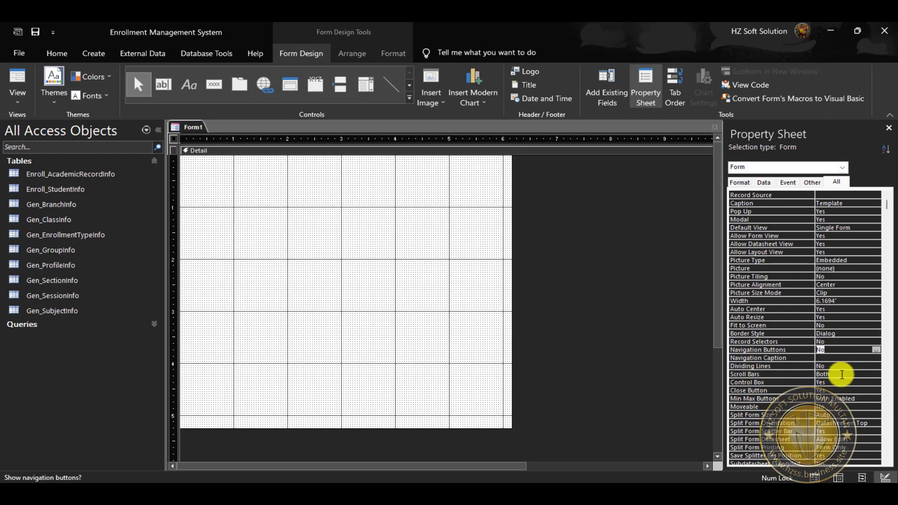
left_click(842, 374)
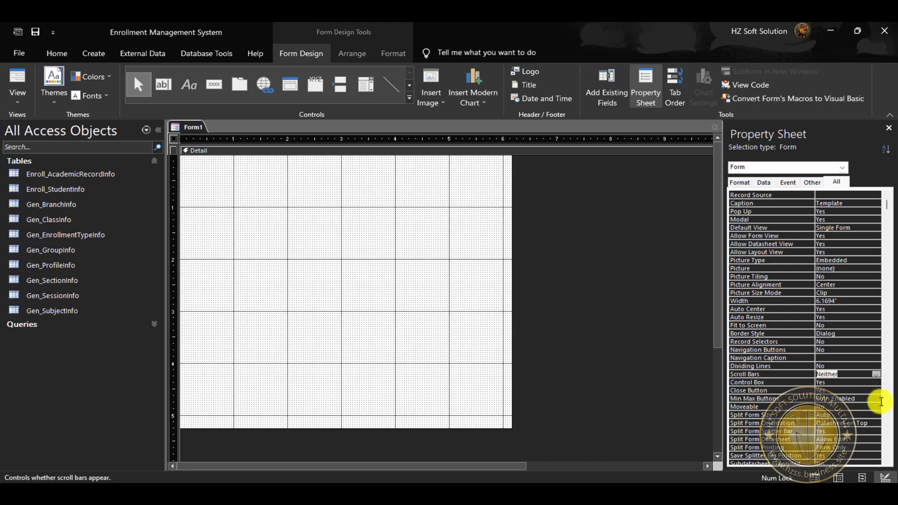
left_click(865, 397)
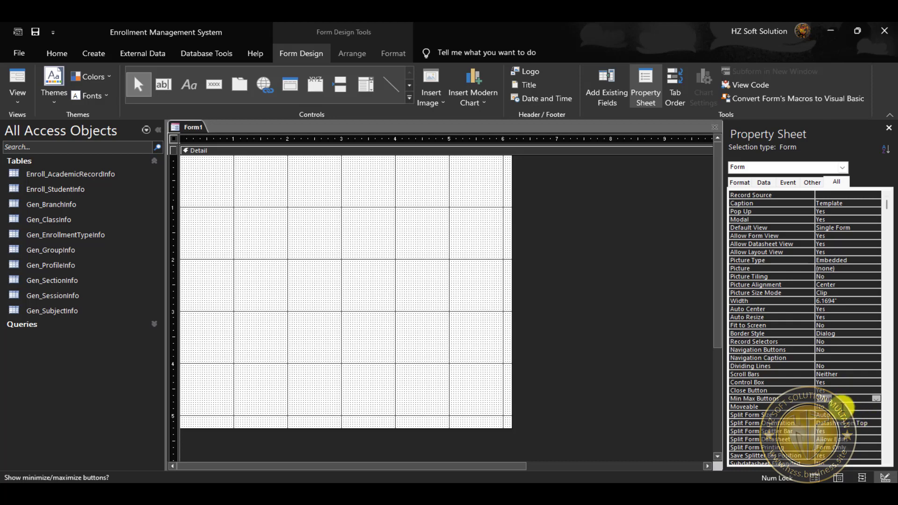
Save the form under the name Template
left_click(35, 31)
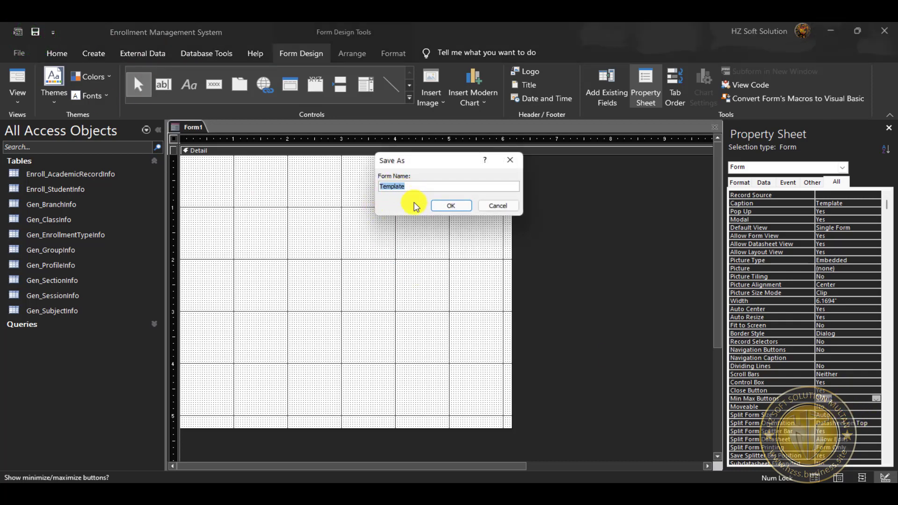
left_click(456, 205)
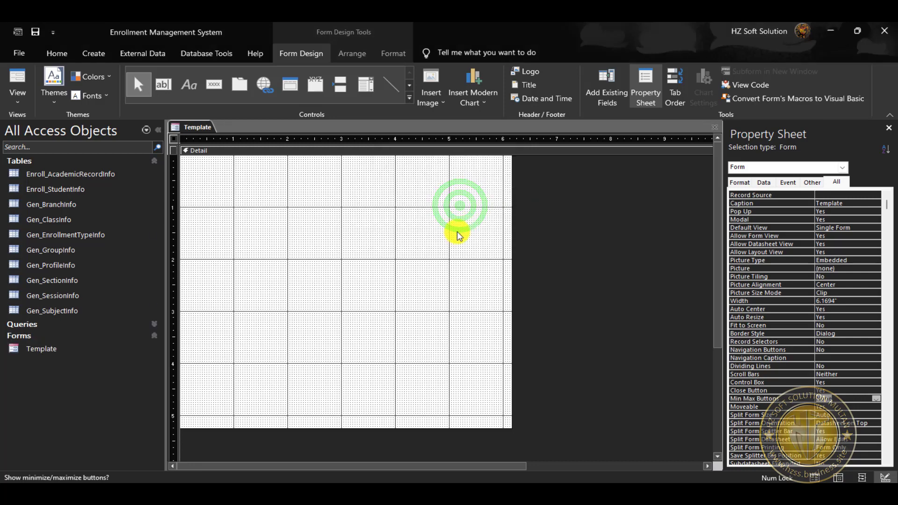
left_click(33, 31)
Preview the Template form in Form View, move its pop-up window, and return to Design View
left_click(16, 77)
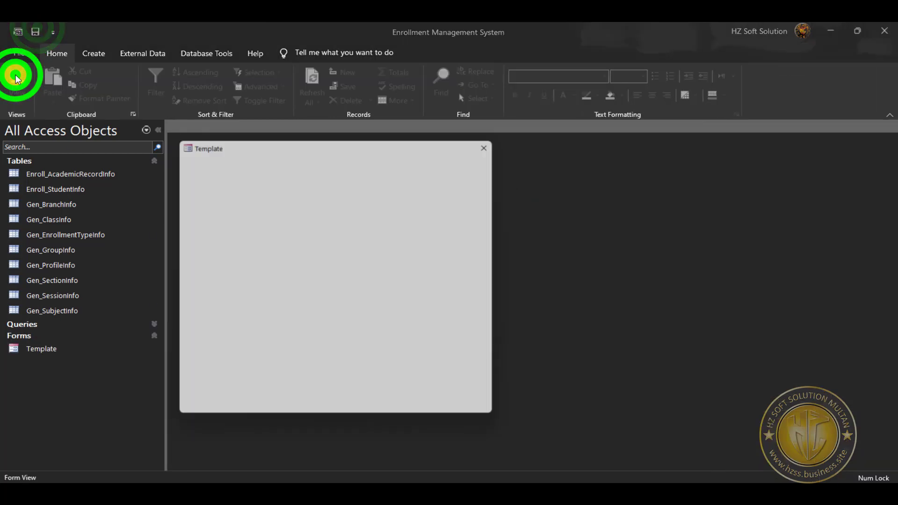
left_click_drag(257, 143, 350, 124)
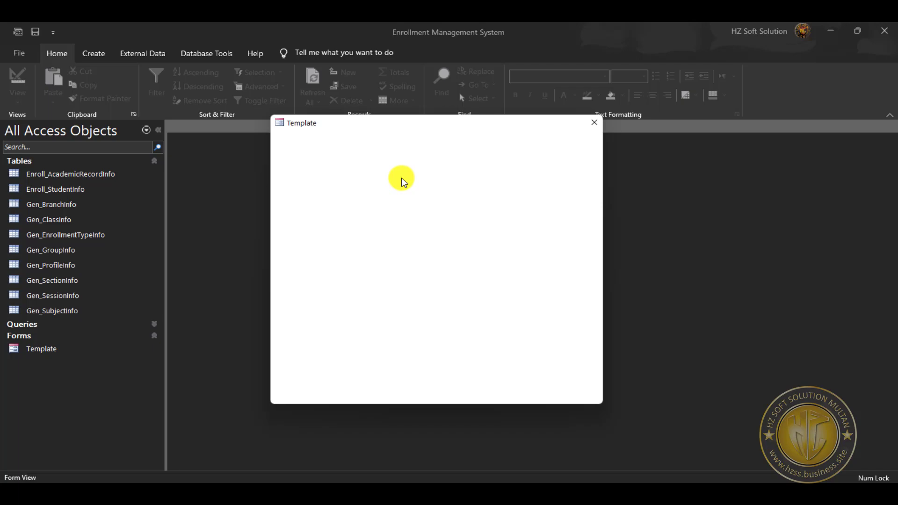
right_click(399, 156)
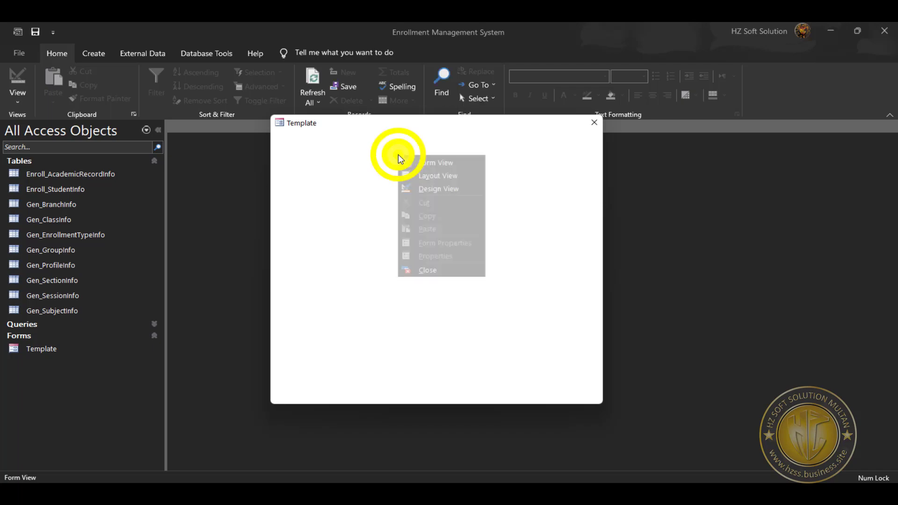
left_click(430, 189)
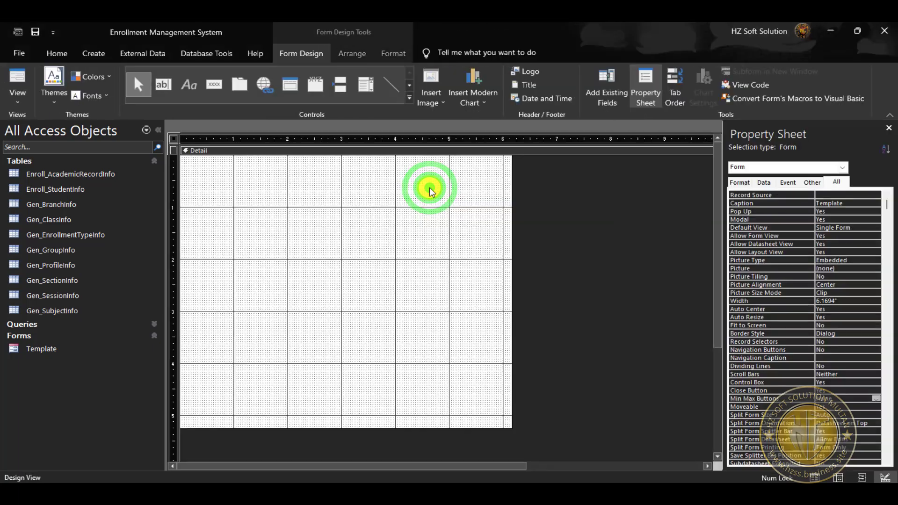
Add a form header and footer to the Template form and shorten the Detail section to about 3.6 inches
left_click(424, 194)
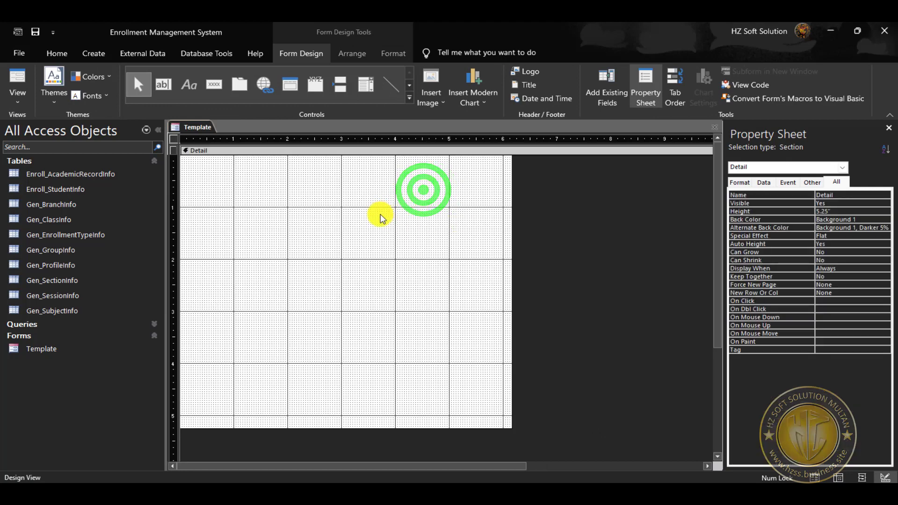
right_click(337, 206)
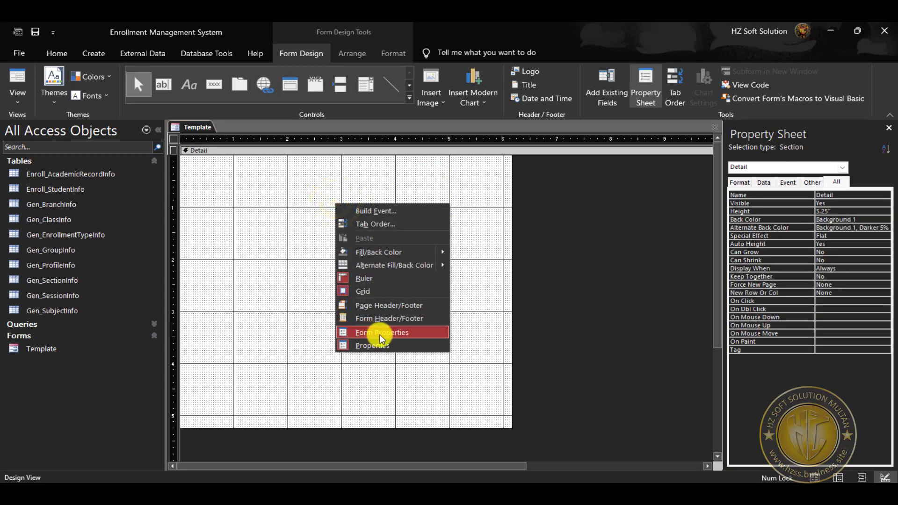
left_click(410, 323)
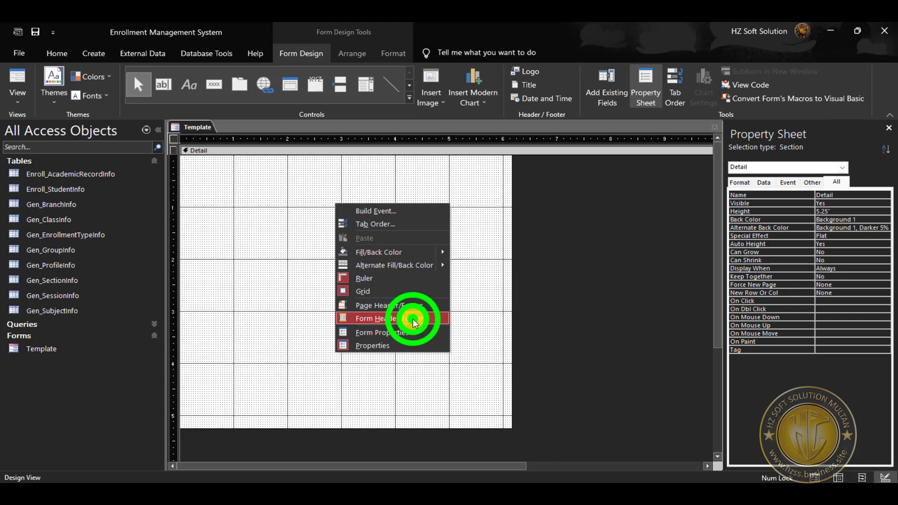
left_click_drag(379, 450, 377, 366)
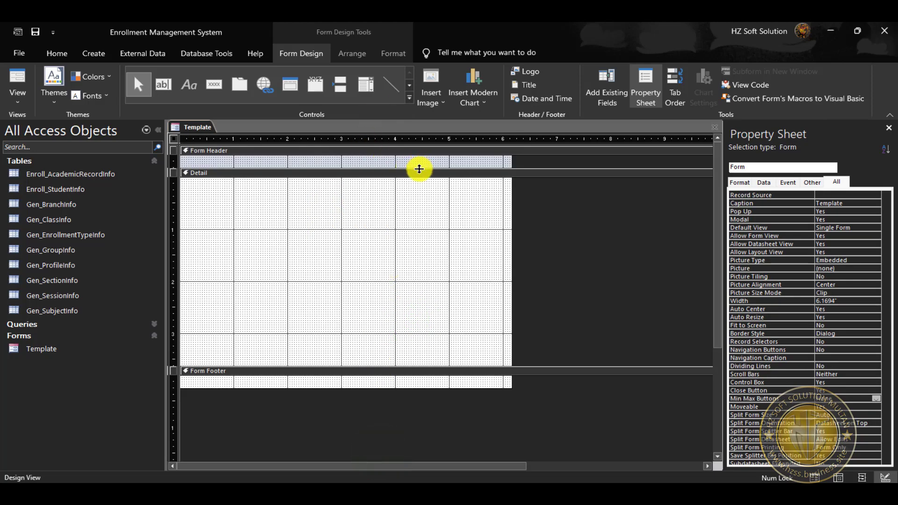
Enlarge the Form Header to about 0.58 inches high and set its Back Color to Access Theme 10
left_click_drag(418, 170, 419, 187)
left_click(486, 174)
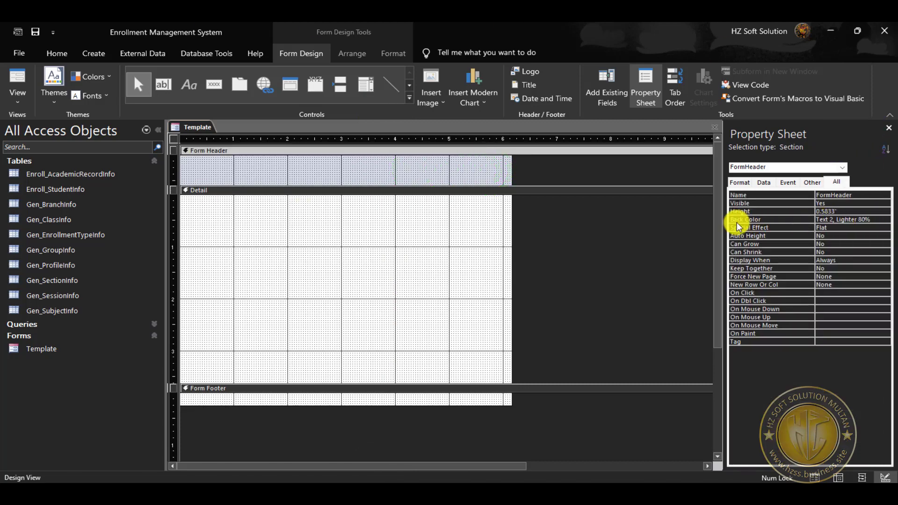
left_click(883, 219)
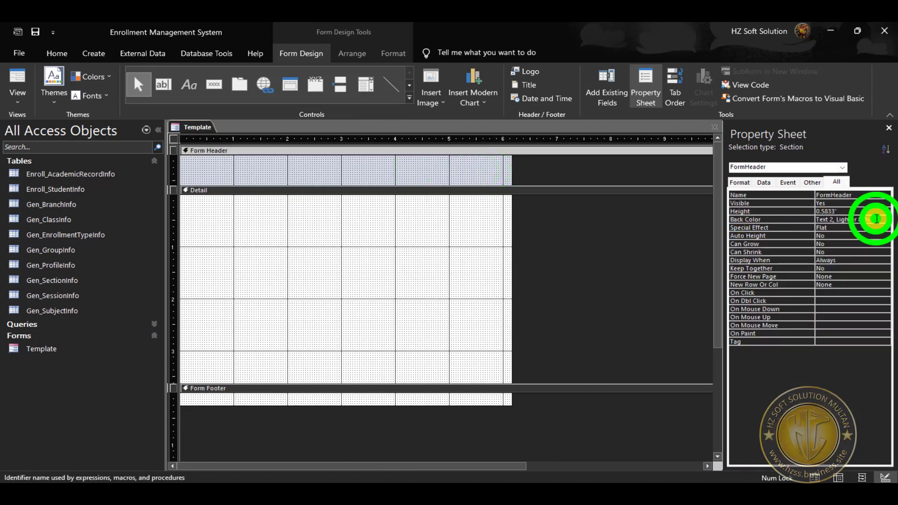
scroll(882, 269, "down", 5)
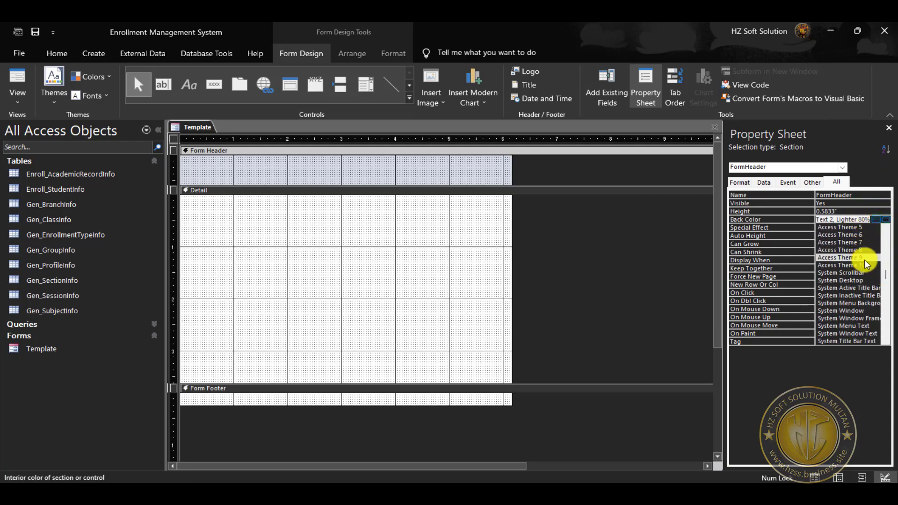
scroll(866, 262, "up", 1)
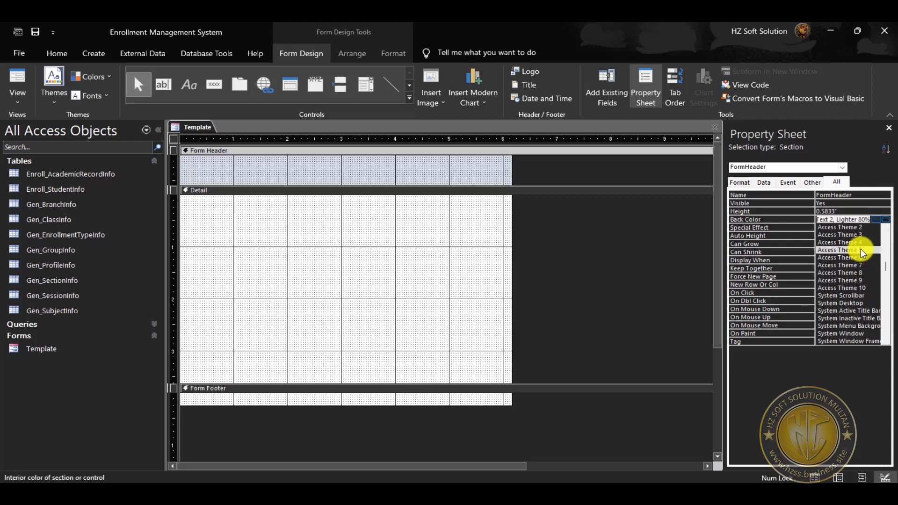
left_click(864, 288)
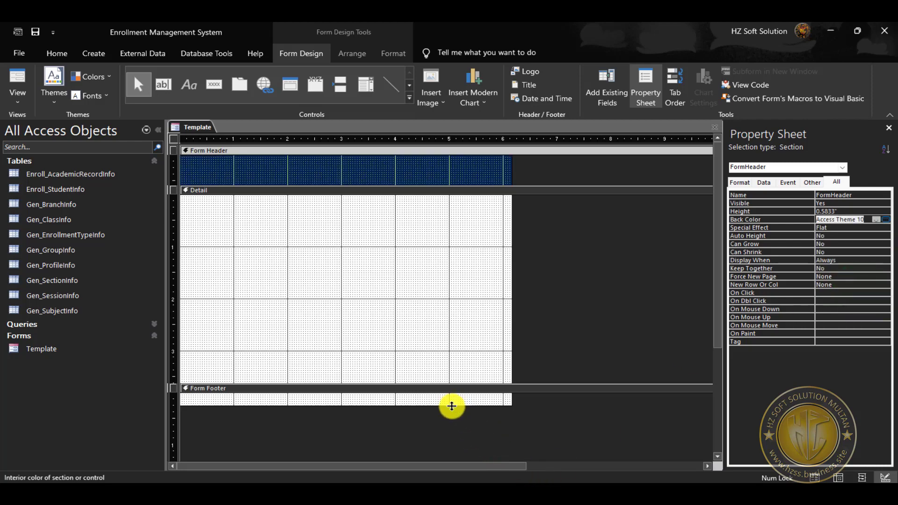
Enlarge the Form Footer to about 0.71 inches high and set its Back Color to Access Theme 10
left_click_drag(452, 406, 452, 429)
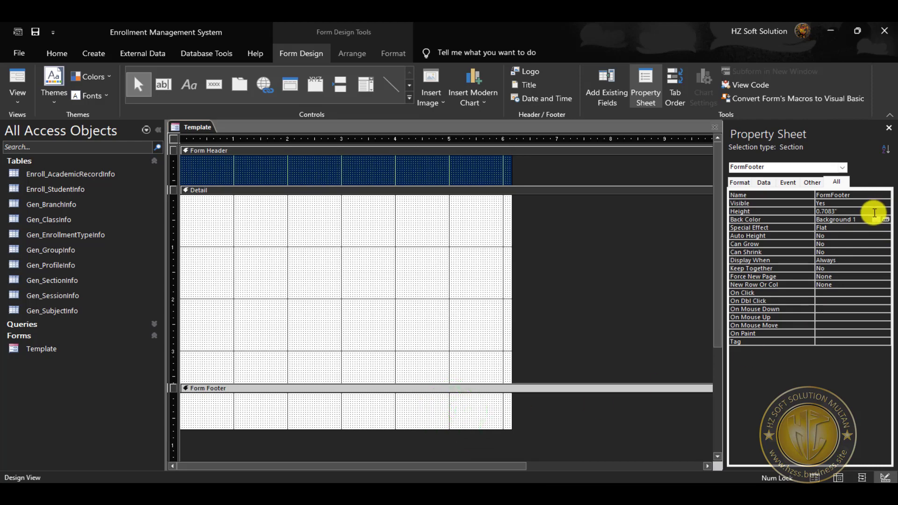
left_click(875, 219)
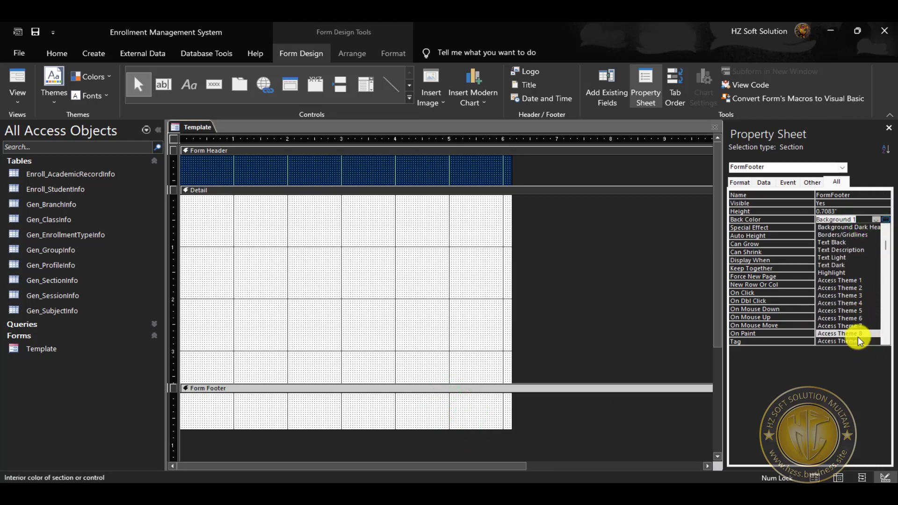
scroll(861, 337, "down", 1)
left_click(870, 327)
Try Access Theme 5 as the Detail section's Back Color and settle on Access Theme 3
left_click(459, 267)
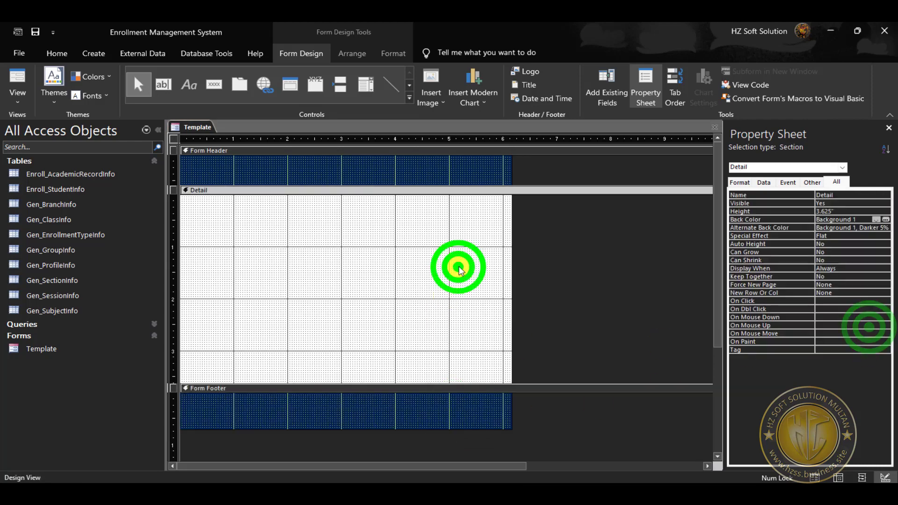
left_click(876, 219)
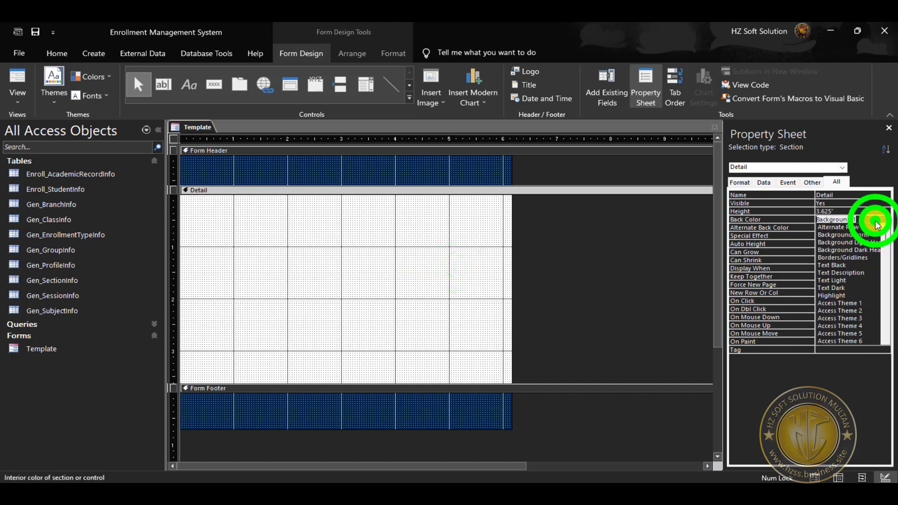
left_click(865, 334)
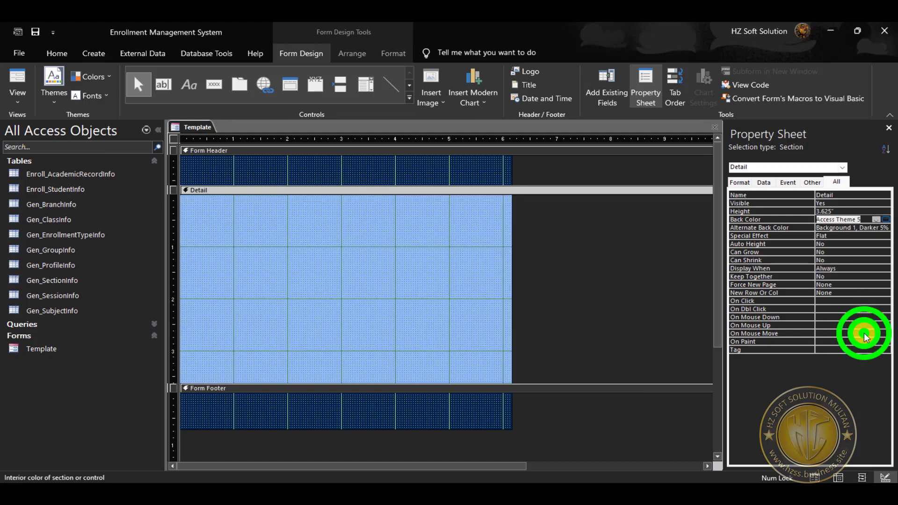
left_click(877, 222)
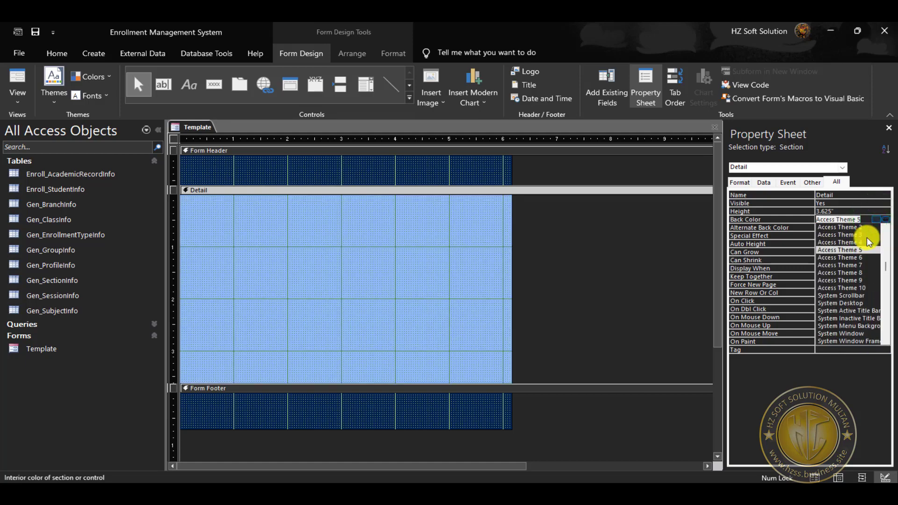
left_click(866, 234)
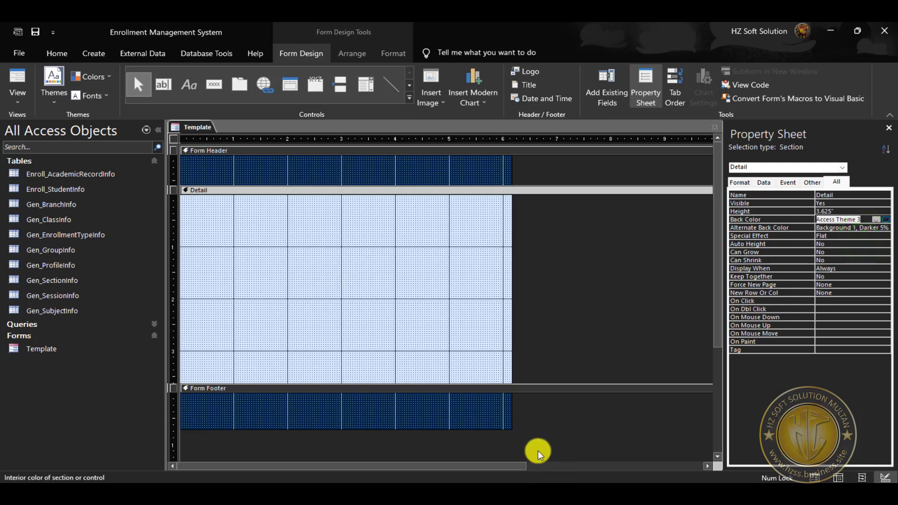
Shorten the Detail section to about 3.2 inches, reduce the Form Footer's height slightly, and save the form
left_click_drag(373, 385, 373, 364)
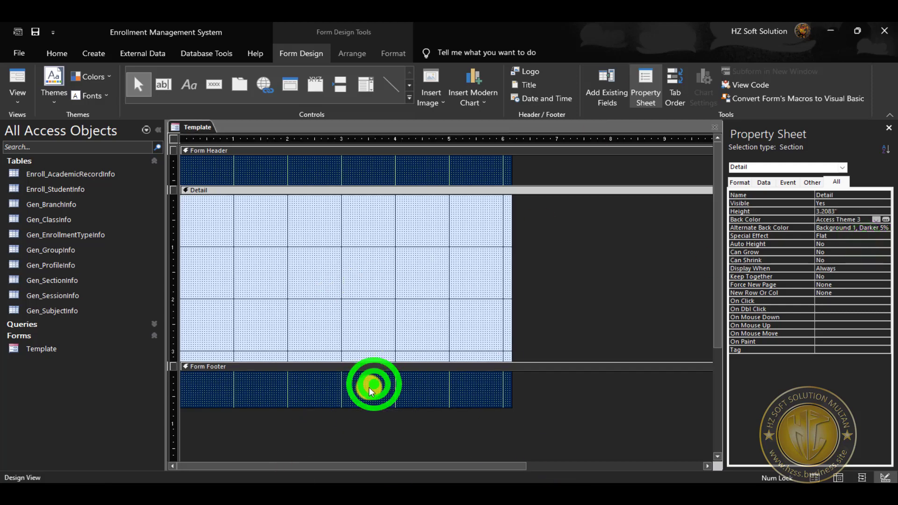
left_click_drag(368, 408, 368, 395)
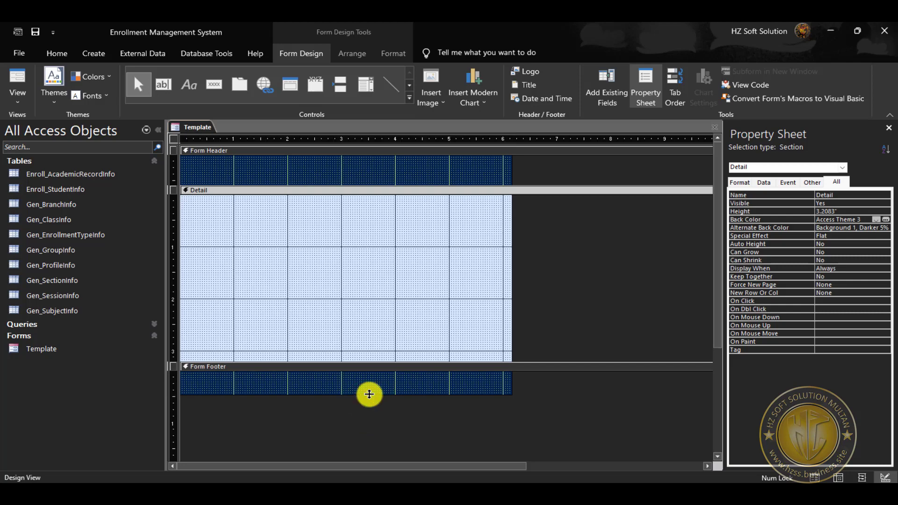
left_click(35, 32)
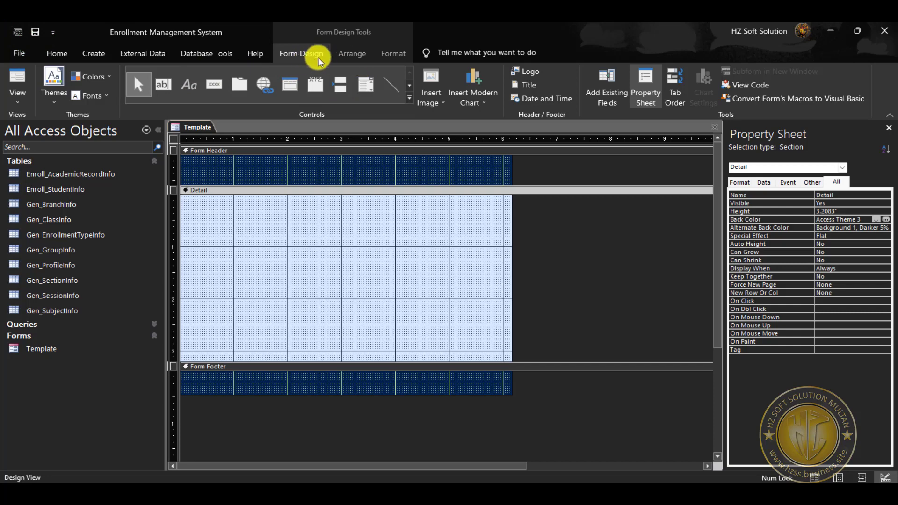
Add a label reading "Template" near the start of the Form Header and select it
left_click(409, 98)
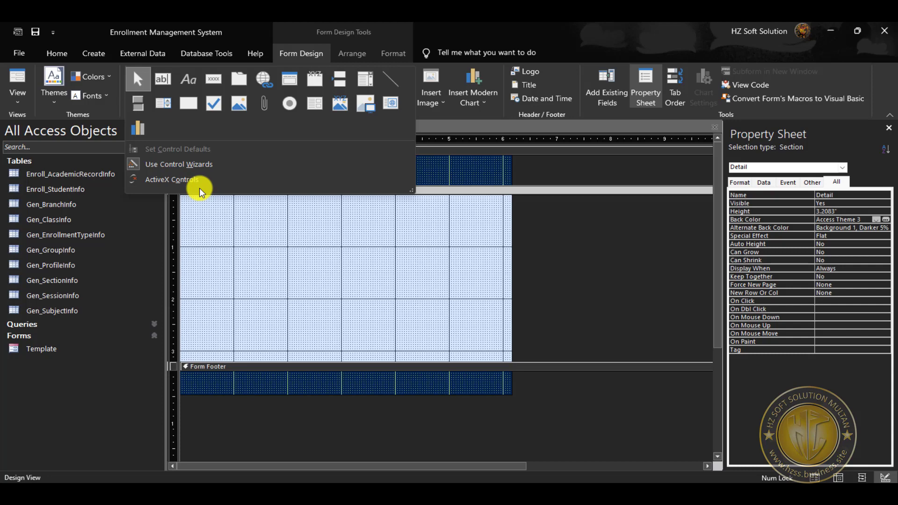
left_click(193, 82)
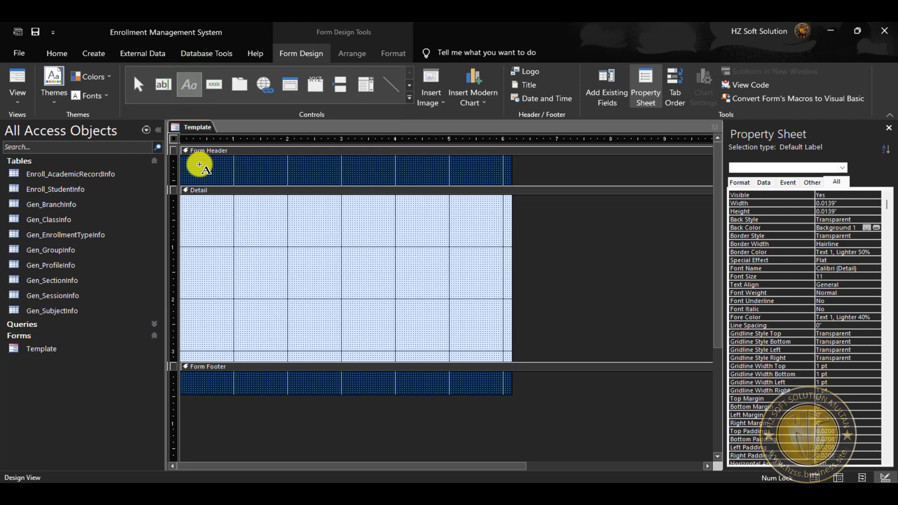
left_click(200, 165)
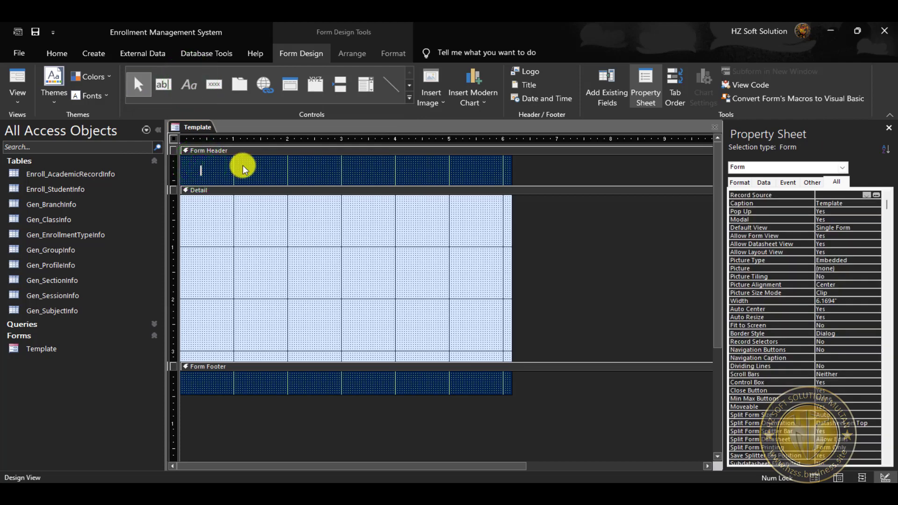
type("Template")
left_click(277, 176)
left_click(217, 171)
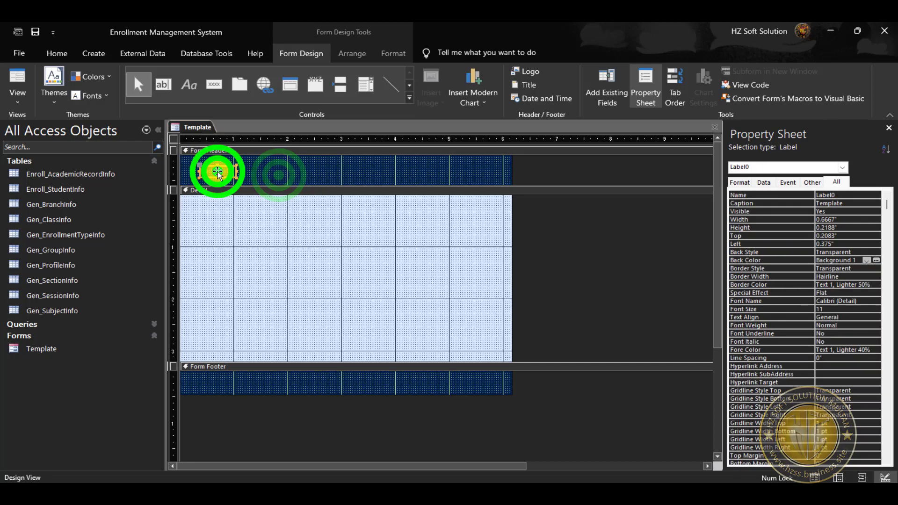
Set the header label's text color to the theme white, Background 1
left_click(394, 52)
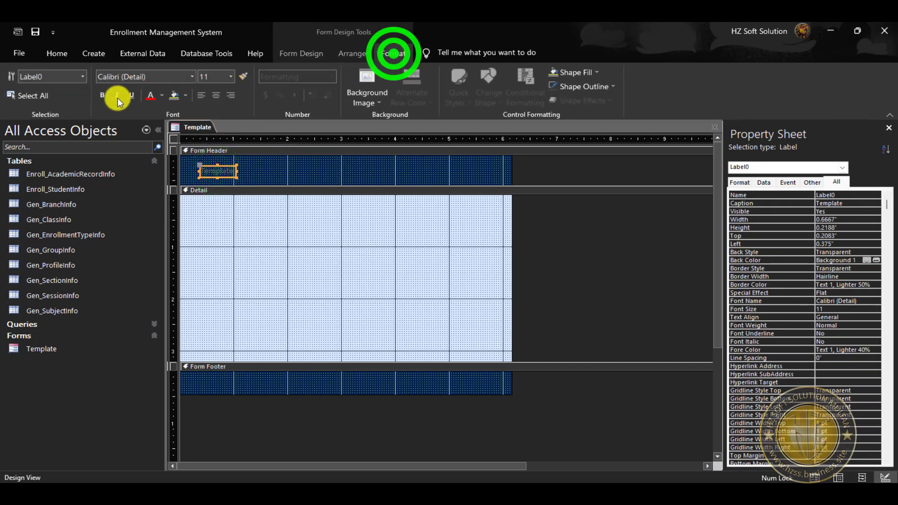
left_click(161, 96)
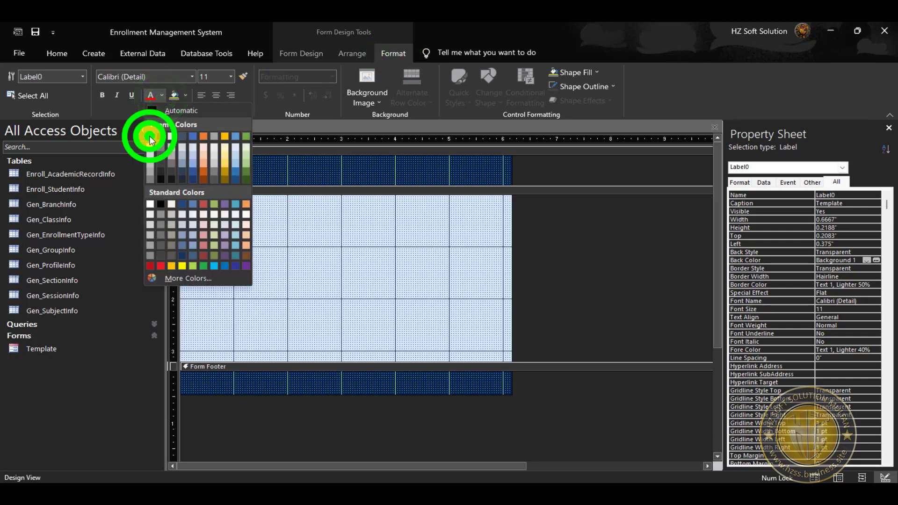
left_click(150, 136)
left_click(161, 95)
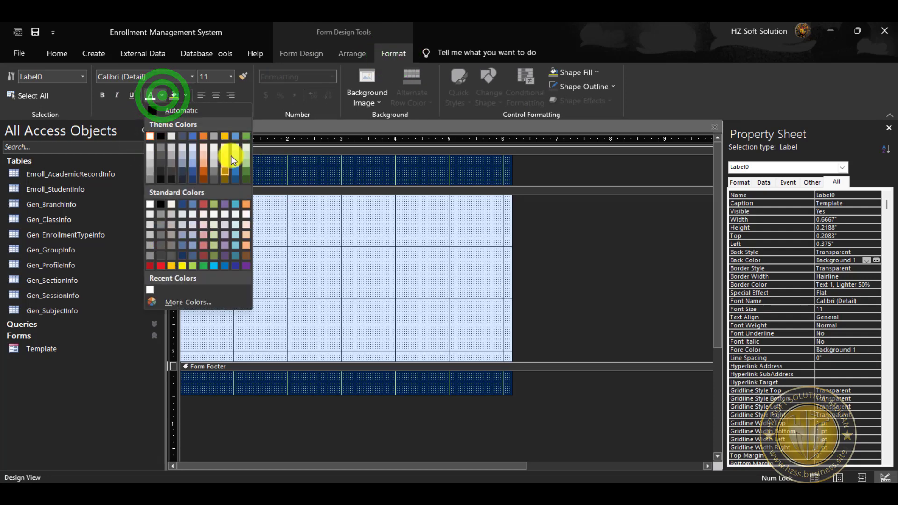
left_click(162, 96)
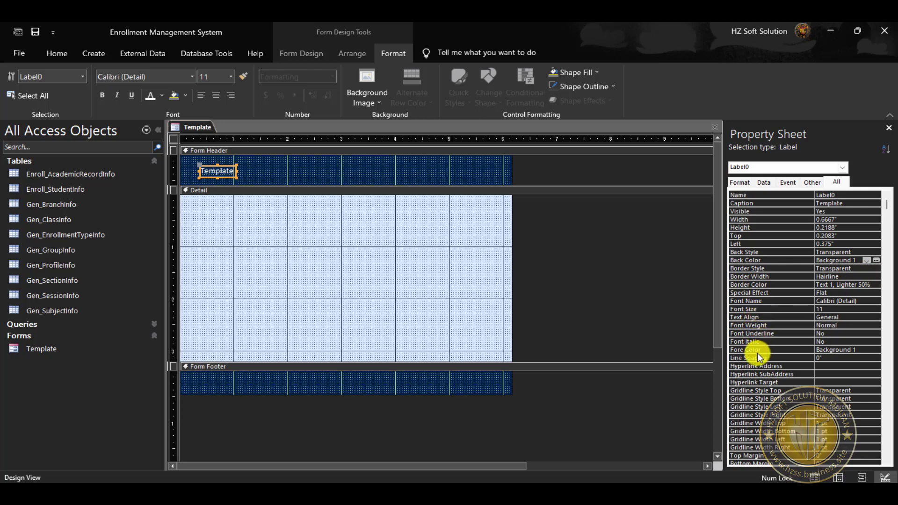
Format the header label as bold italic 20-point Times New Roman with Access Theme 3 as its Fore Color
left_click(872, 350)
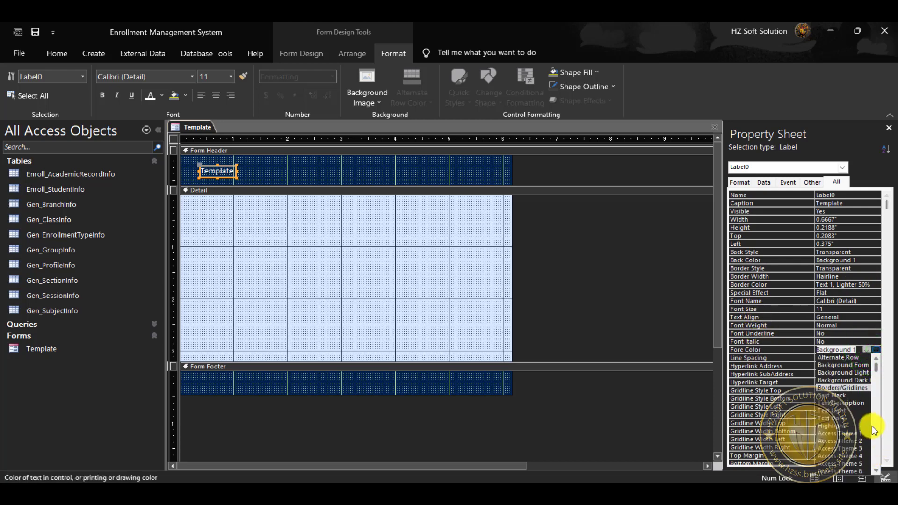
left_click(860, 450)
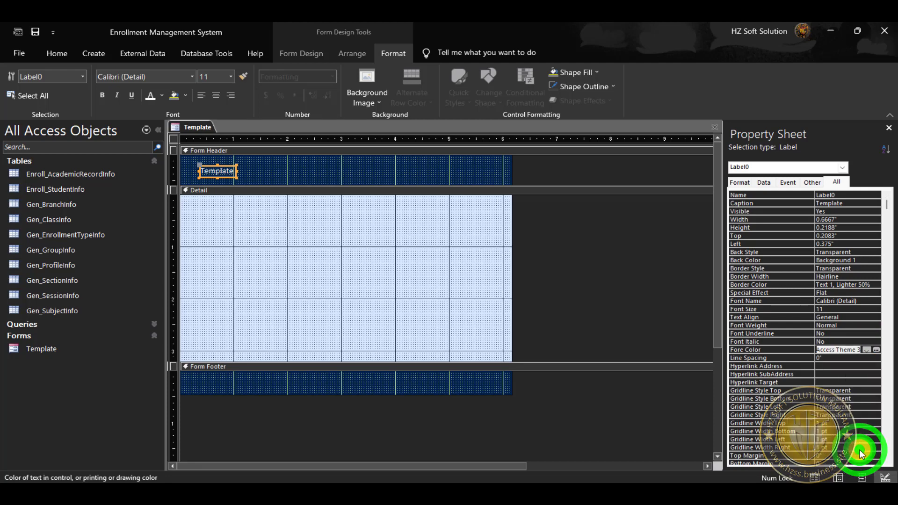
left_click(104, 94)
left_click(208, 75)
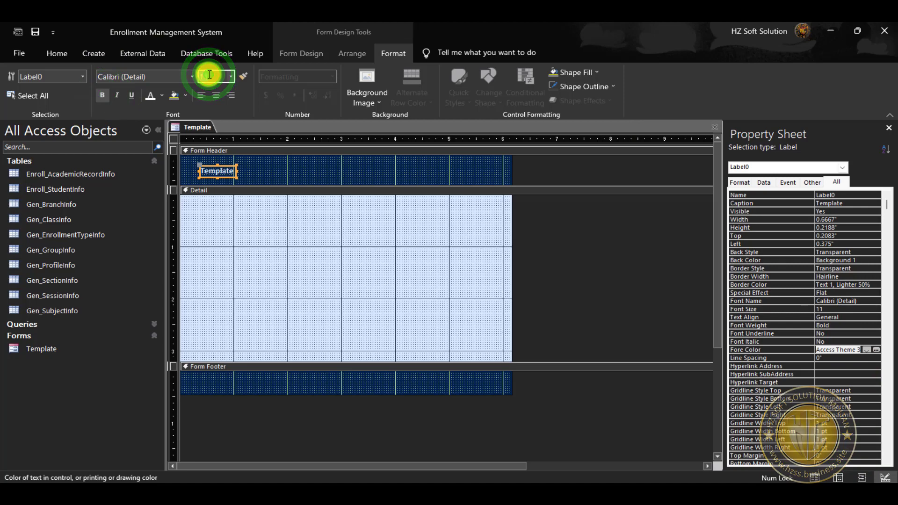
type("20")
key("Return")
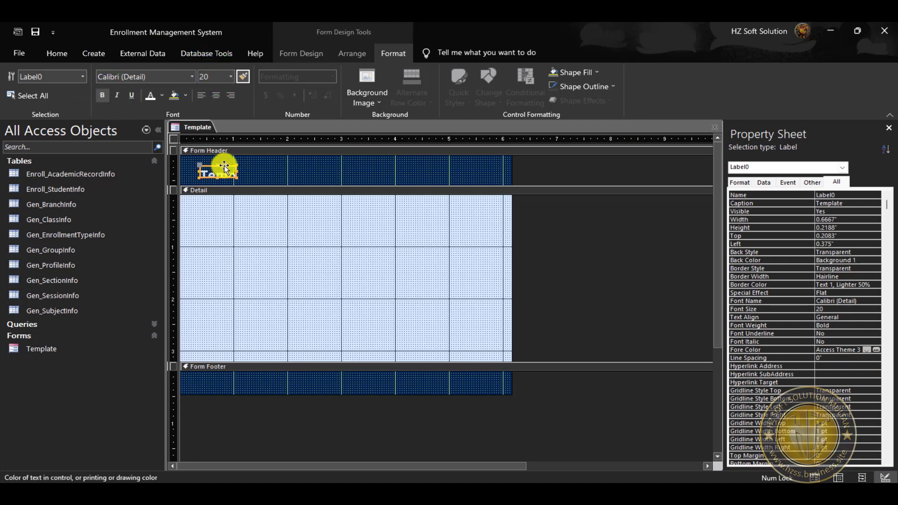
left_click(118, 96)
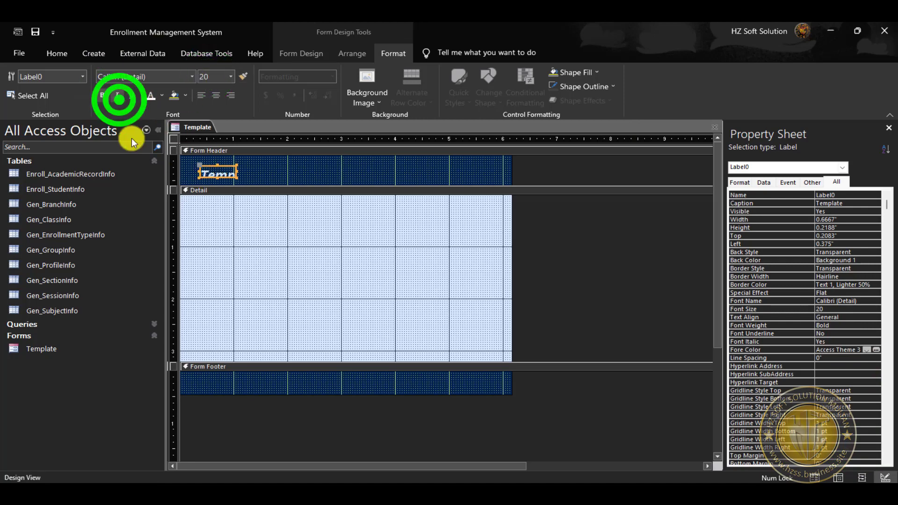
left_click(150, 78)
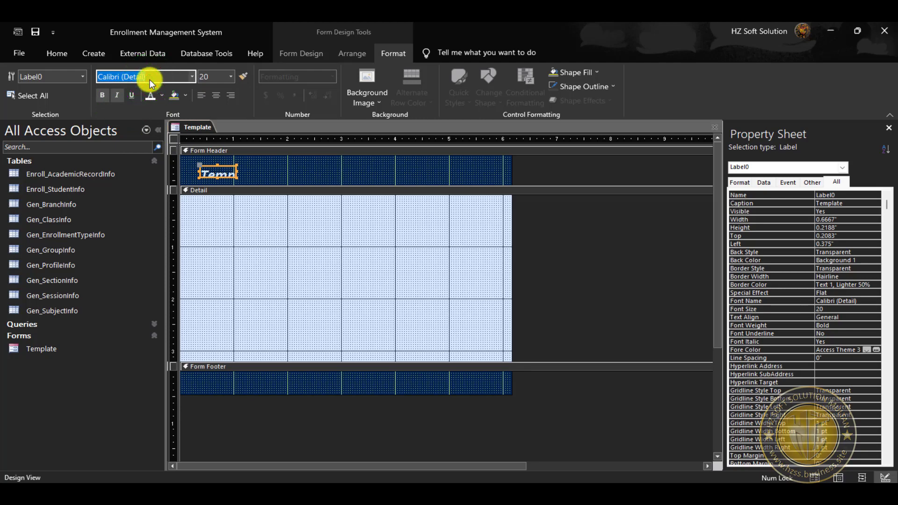
type("Times New Roman")
key("Tab")
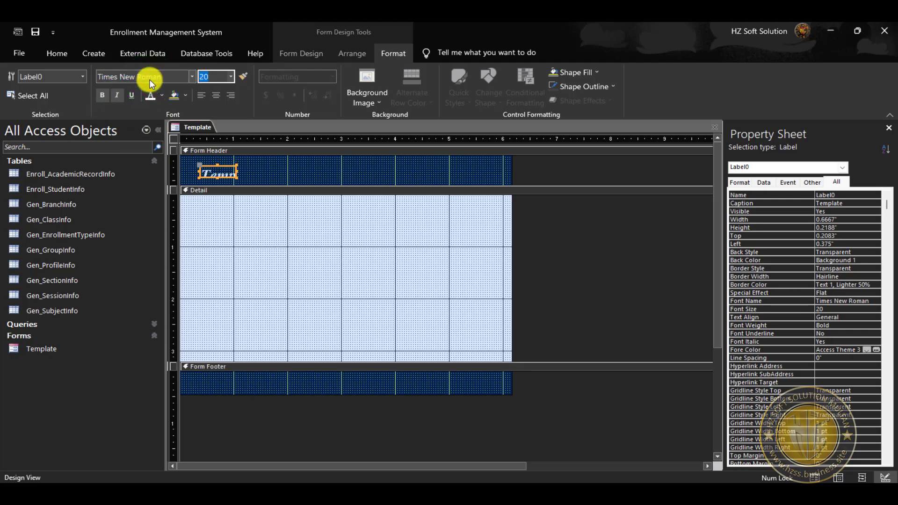
Position the label 0.0833 inches from the Form Header's top and left edges and widen it to about 4.9 inches
mouse_move(200, 172)
left_mouse_down()
mouse_move(184, 172)
mouse_move(209, 158)
left_mouse_up()
left_click(209, 165)
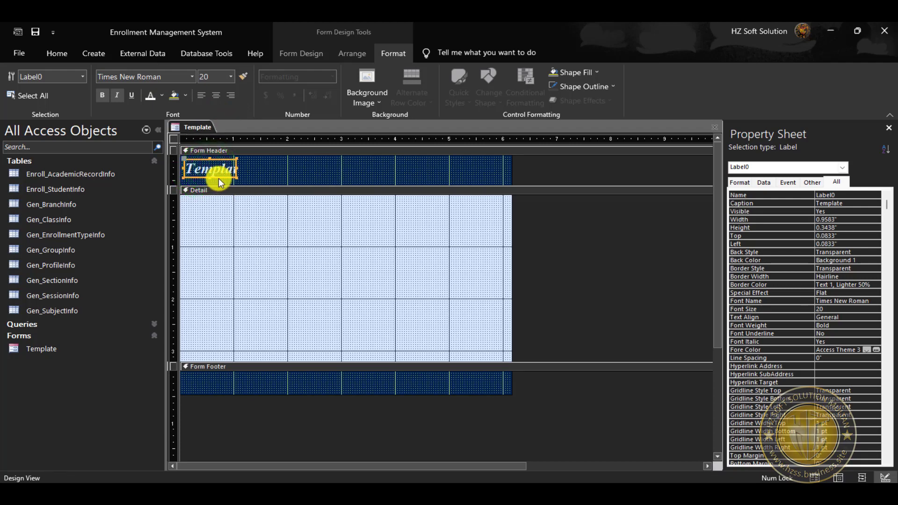
left_click(209, 178)
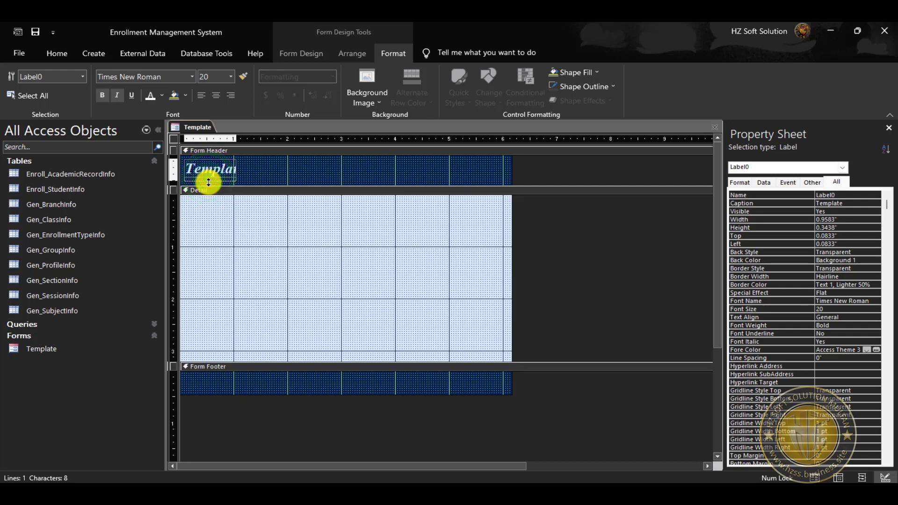
left_click_drag(237, 168, 449, 179)
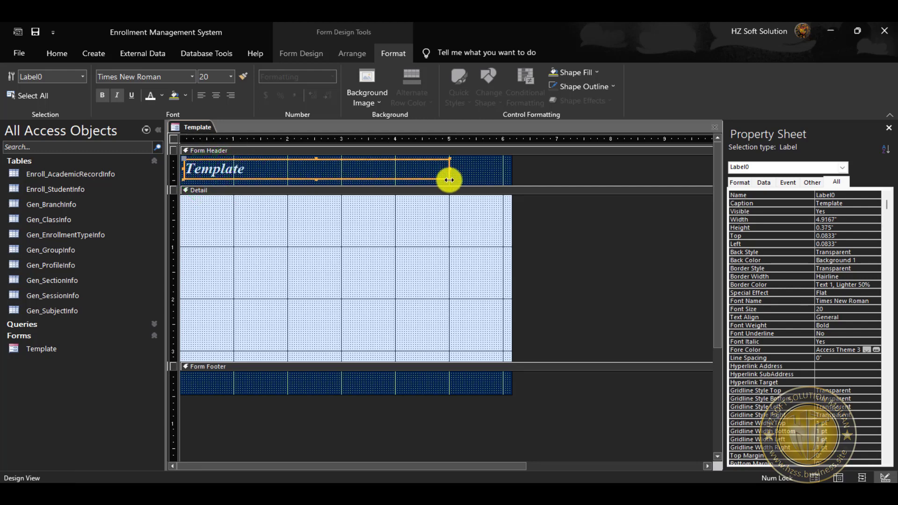
Increase the header label's height to about 0.42 inches
left_click(273, 229)
left_click(243, 174)
left_click(243, 189)
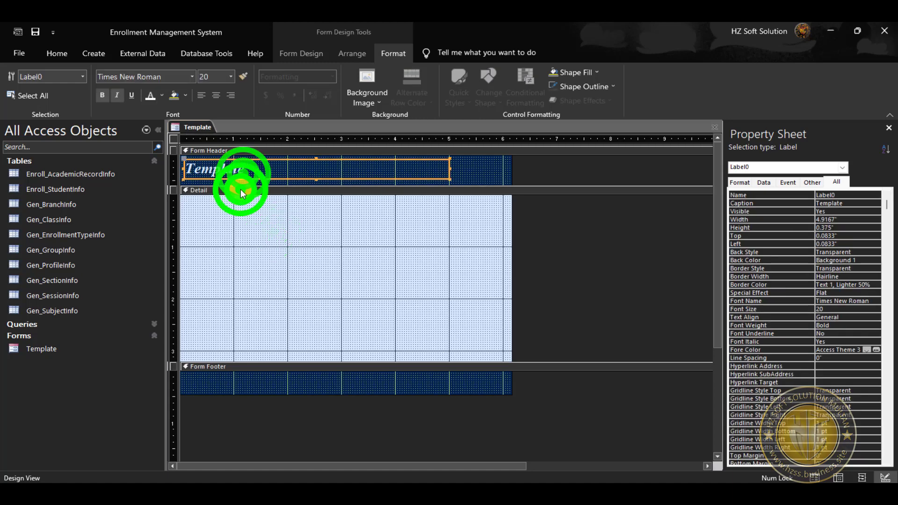
left_click(246, 175)
key("shift+Down")
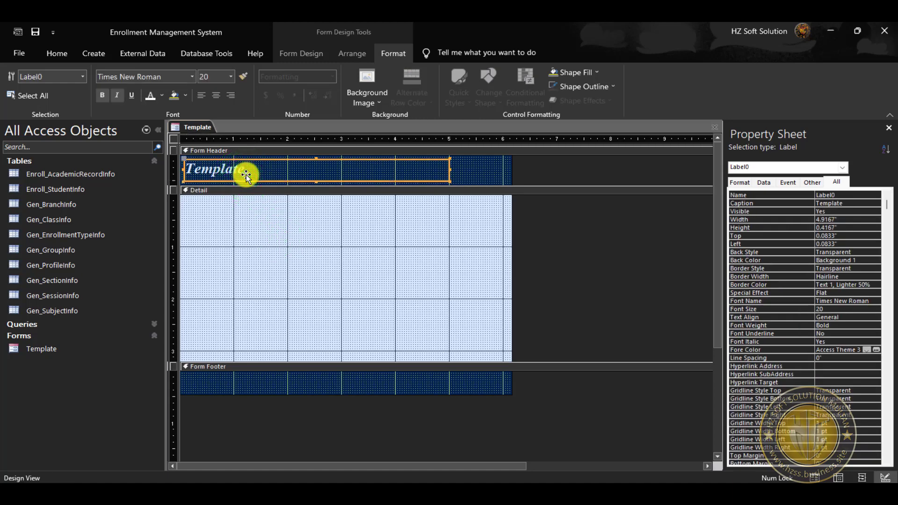
Save the Template form and preview it in Form View
left_click(482, 166)
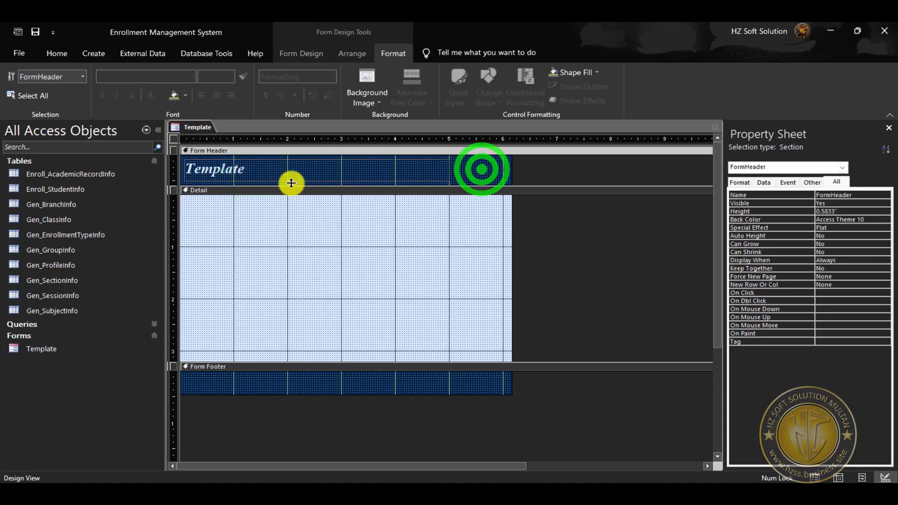
left_click(36, 32)
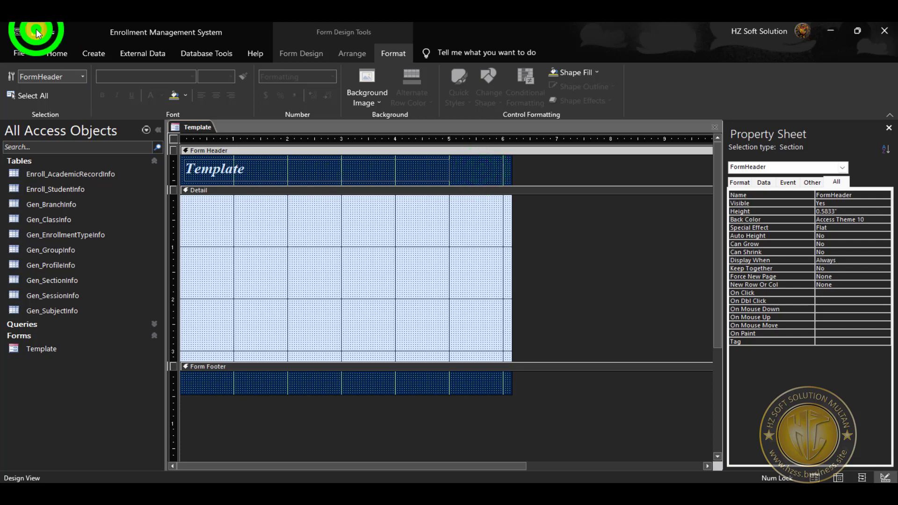
left_click(52, 53)
left_click(16, 77)
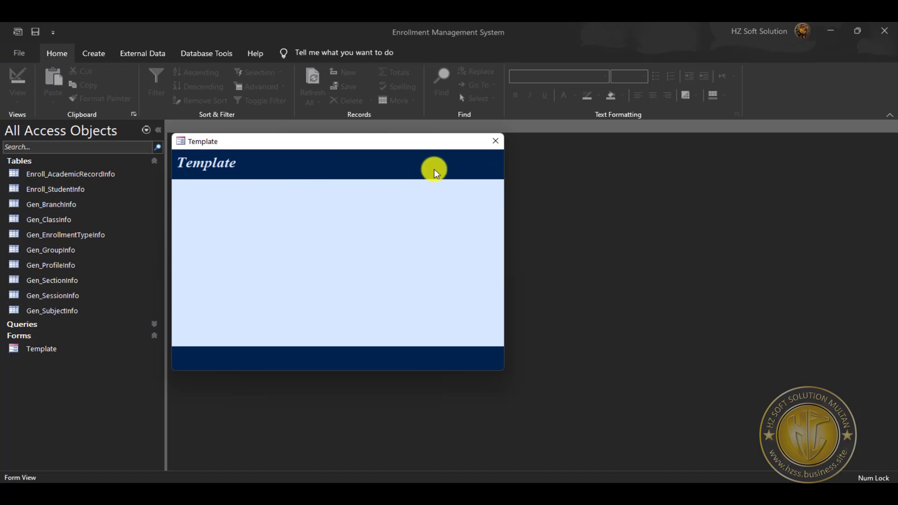
Switch the Template form back to Design View and save it
right_click(436, 147)
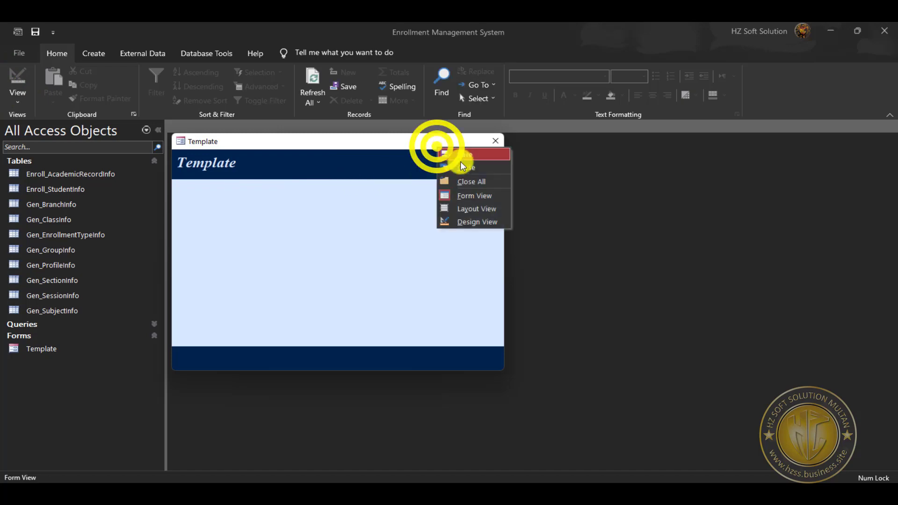
left_click(480, 200)
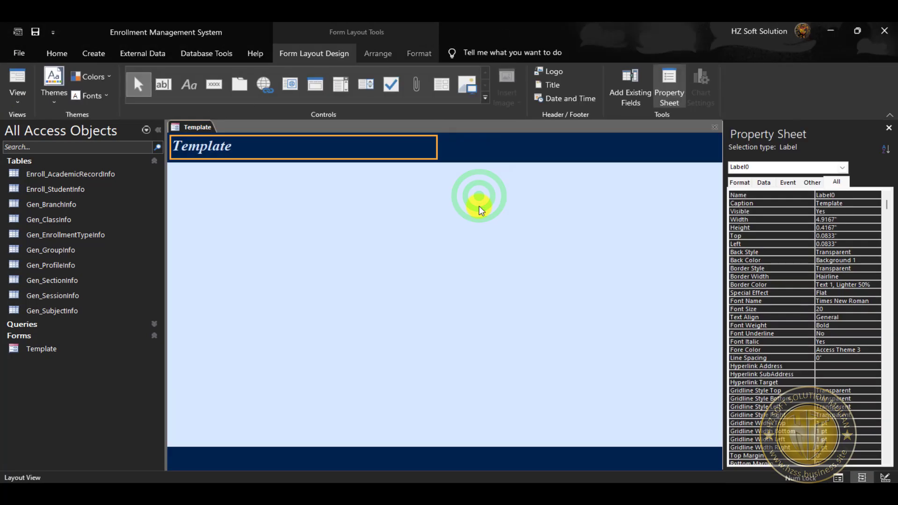
right_click(383, 138)
right_click(513, 138)
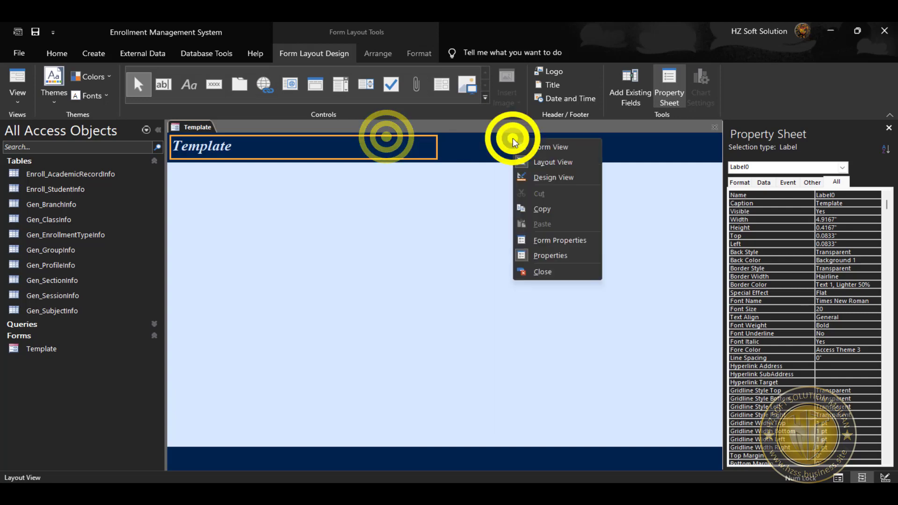
left_click(542, 179)
left_click(35, 32)
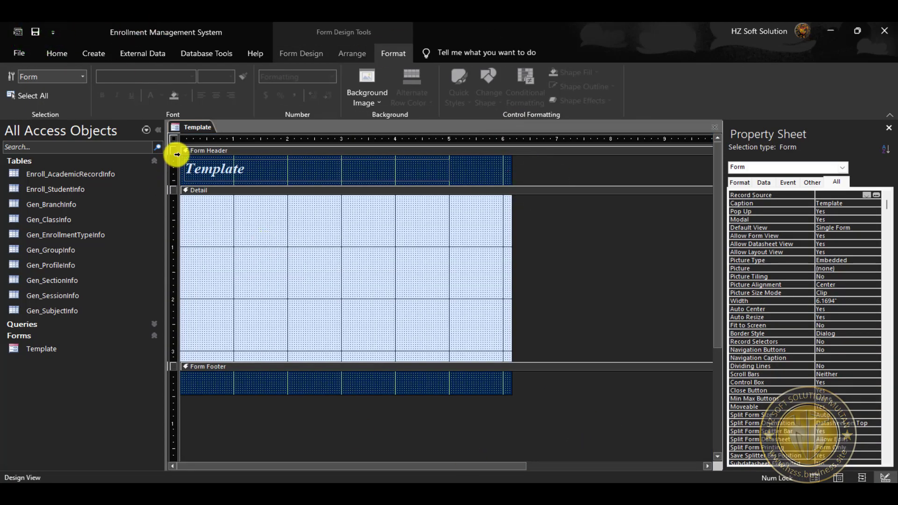
Set the form's On Load event to an Event Procedure, generate its code stub and return to the form design
left_click(173, 139)
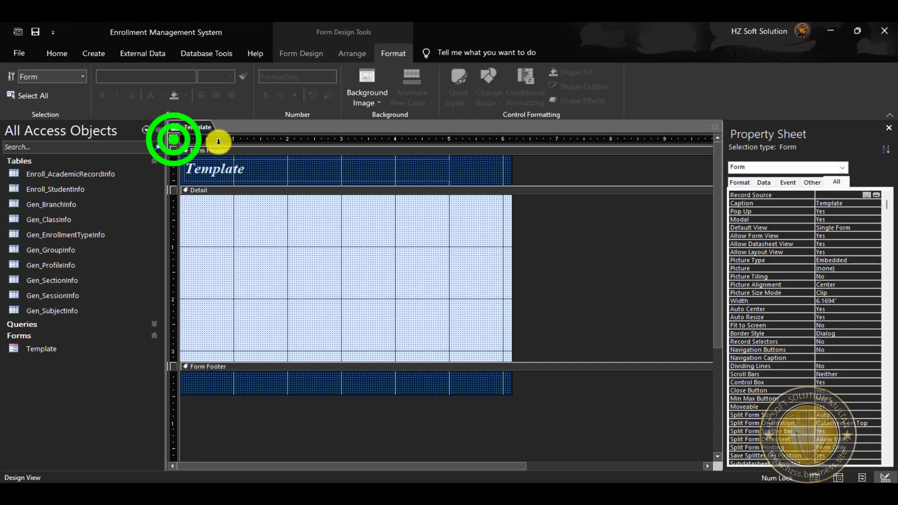
left_click(789, 182)
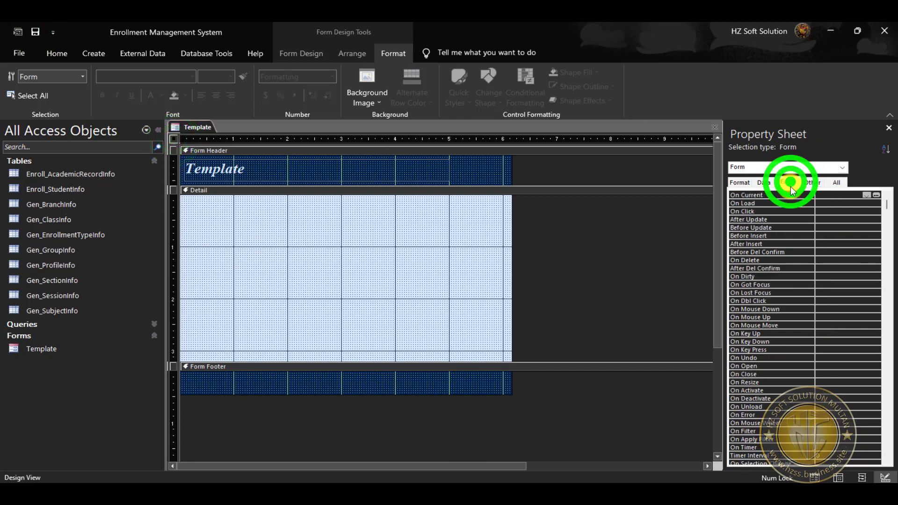
left_click(839, 204)
left_click(871, 204)
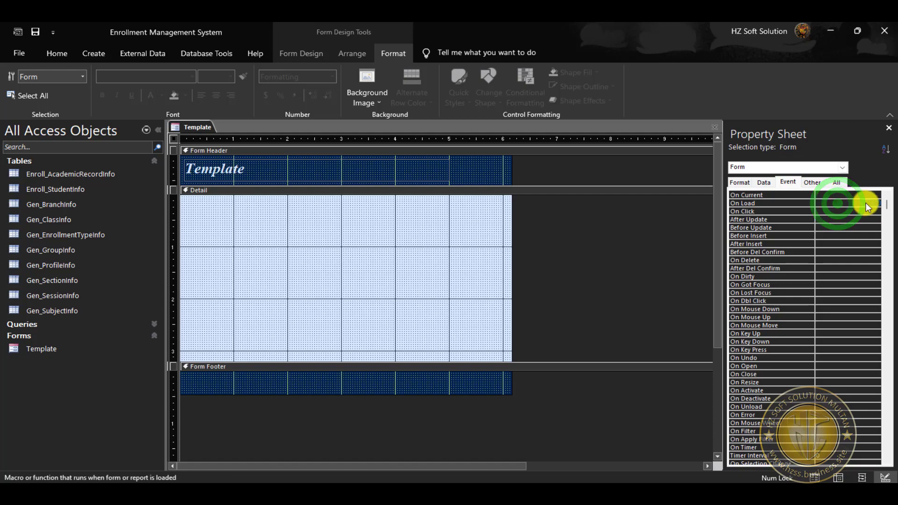
left_click(856, 212)
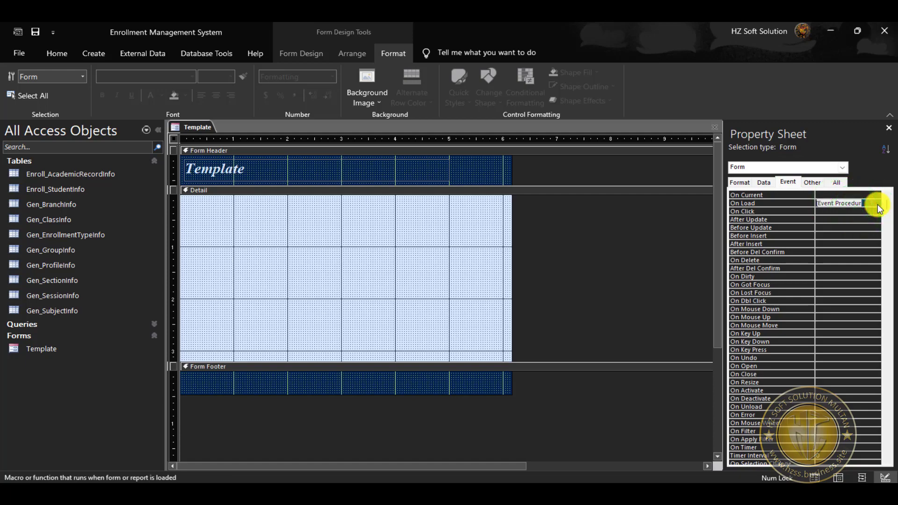
left_click(880, 209)
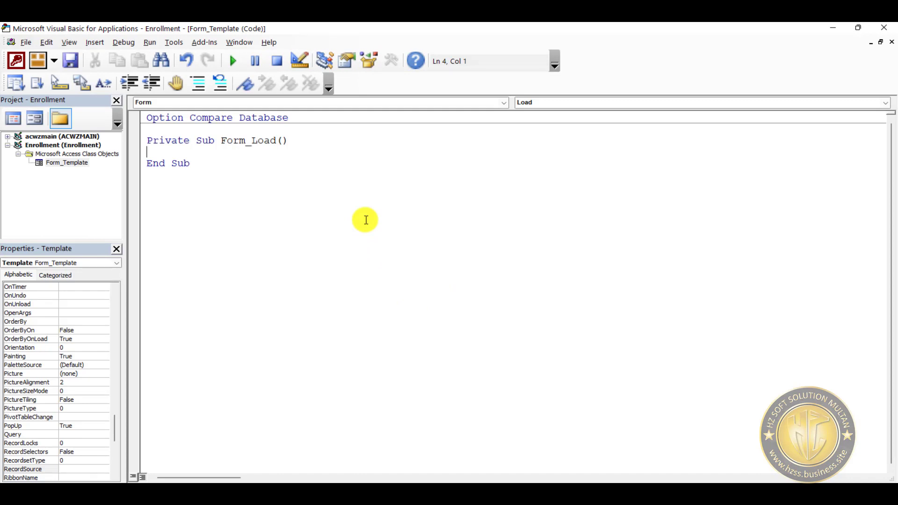
left_click(833, 27)
Rename the header's title label as Label_Title and save the form
left_click(264, 163)
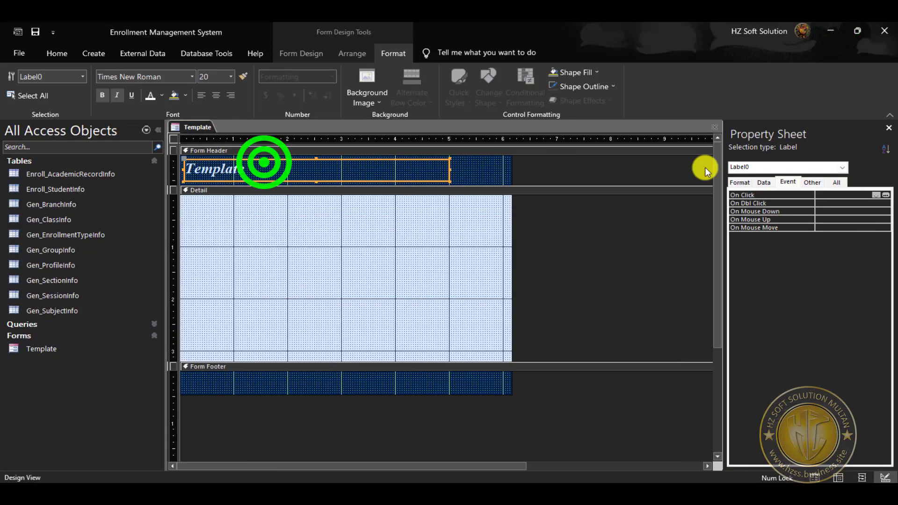
left_click(812, 182)
left_click(841, 195)
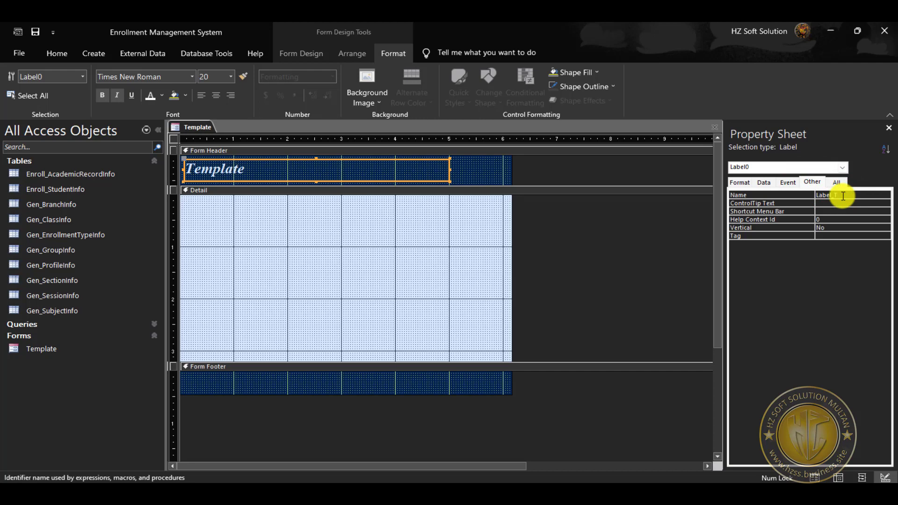
key("Return")
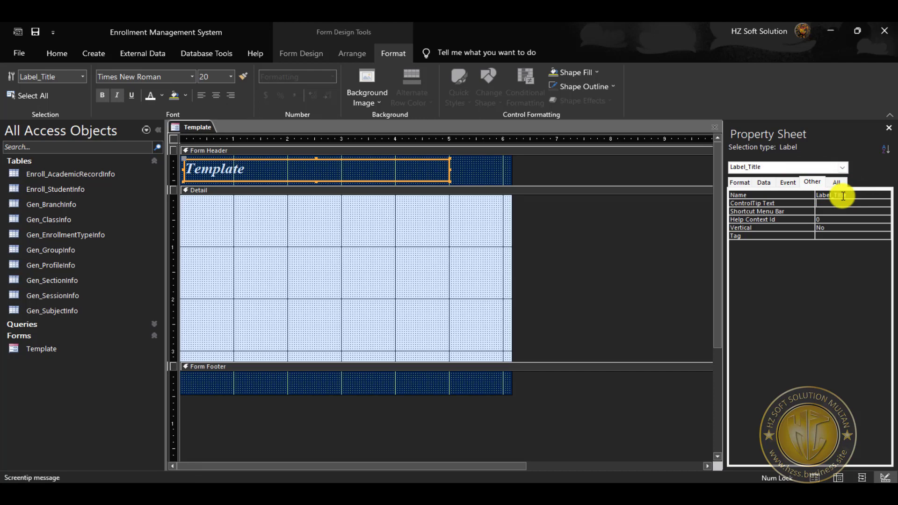
left_click(35, 32)
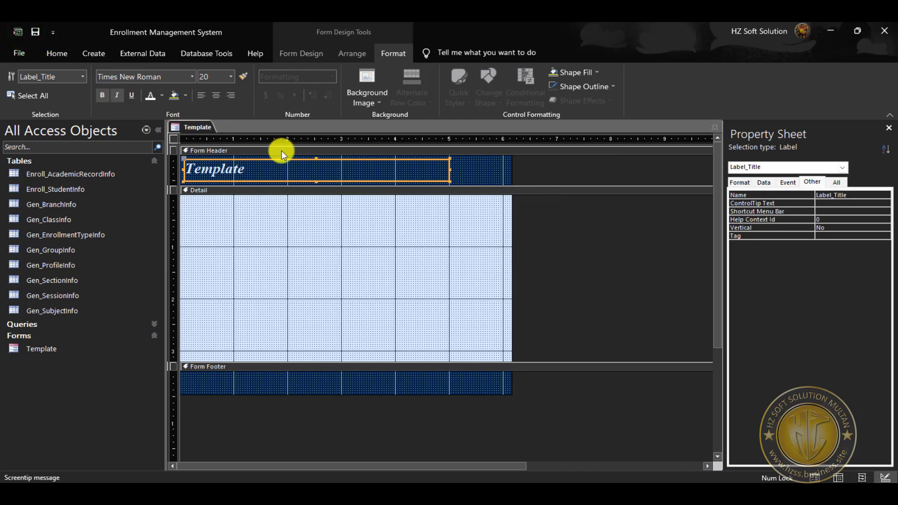
Open the form's On Load event procedure in the code editor
left_click(174, 139)
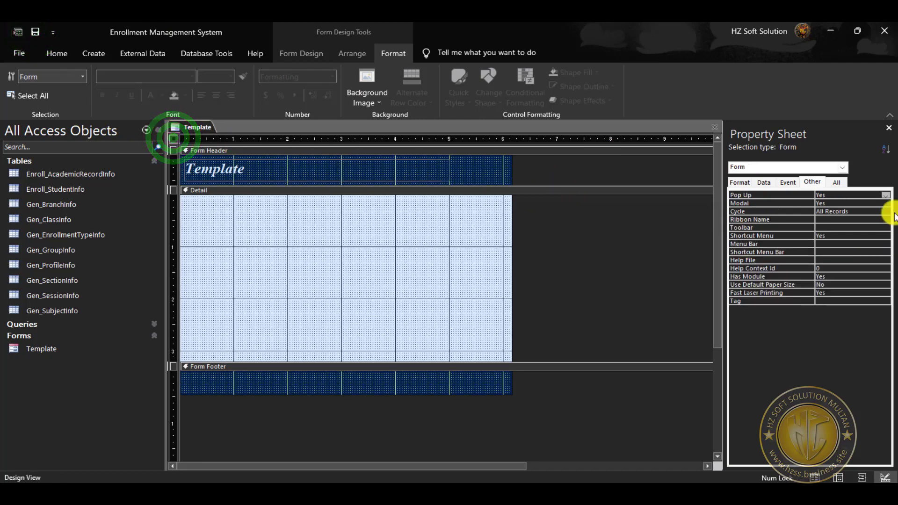
left_click(788, 183)
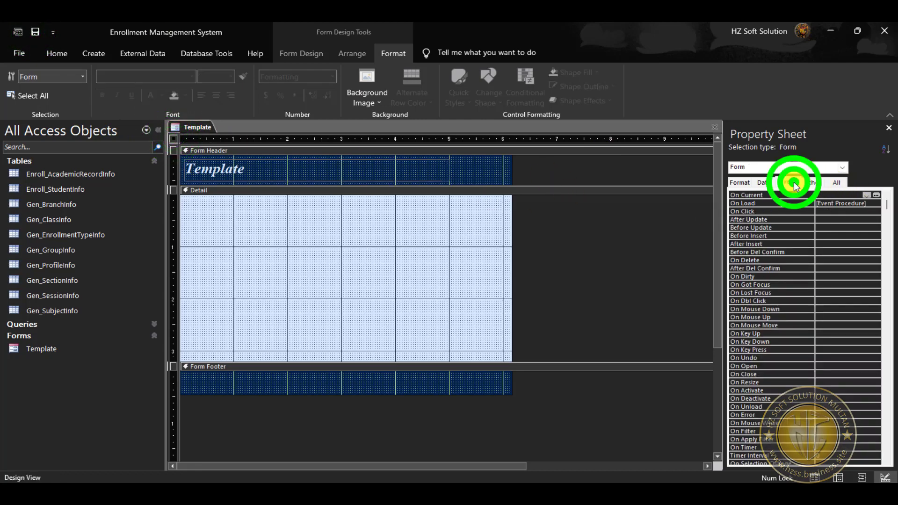
left_click(852, 203)
left_click(878, 203)
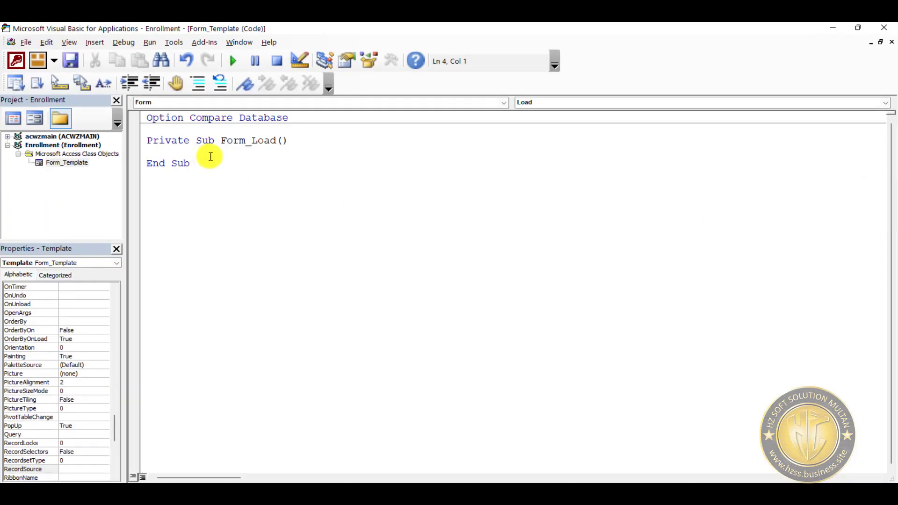
Add the line Me.Label_Title.Caption = Me.Form.Caption to Form_Load, save the code and return to the form design
type("me.la")
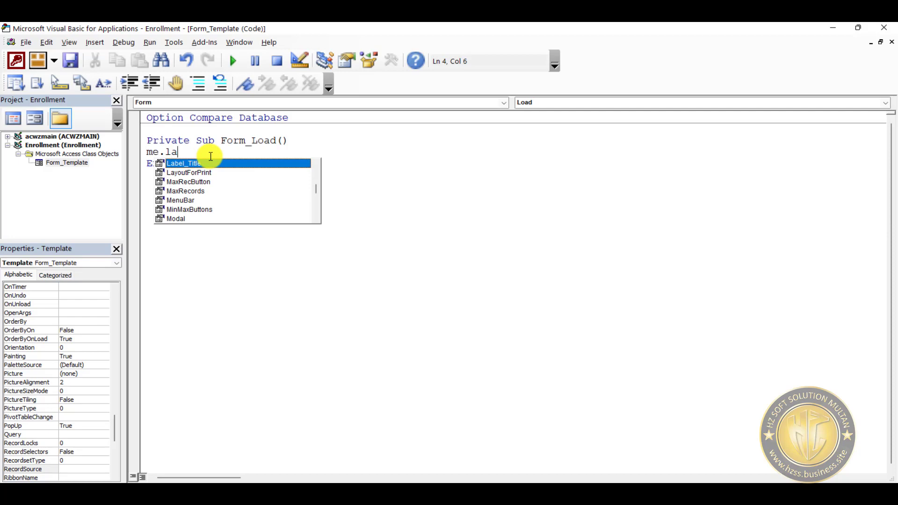
type("bel_Title.ca")
key("Tab")
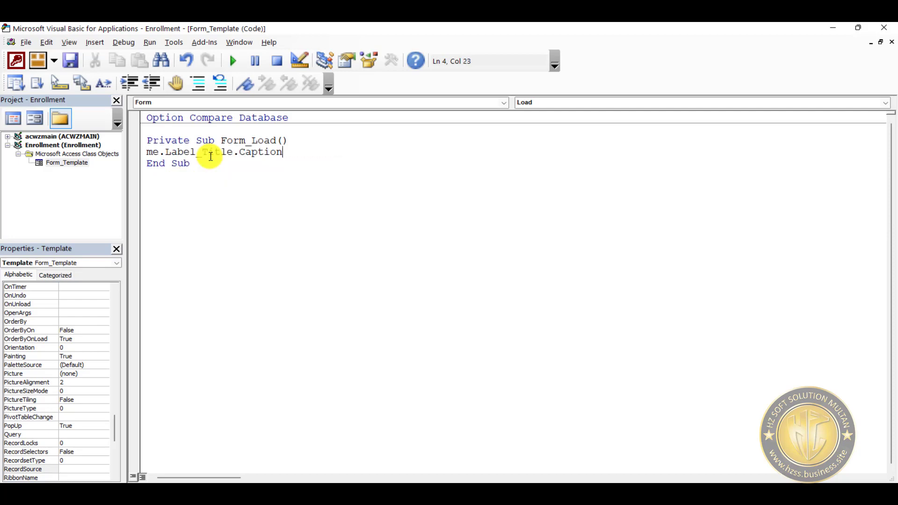
type("=me.")
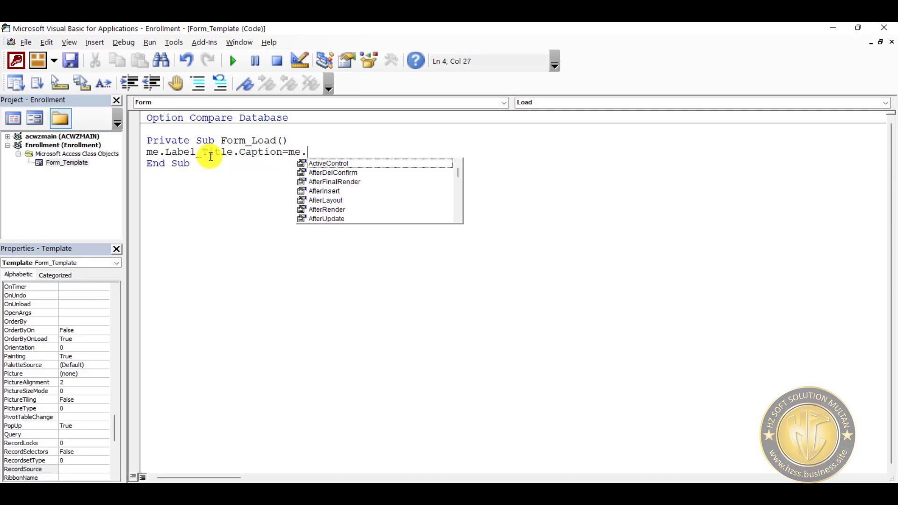
type("fo")
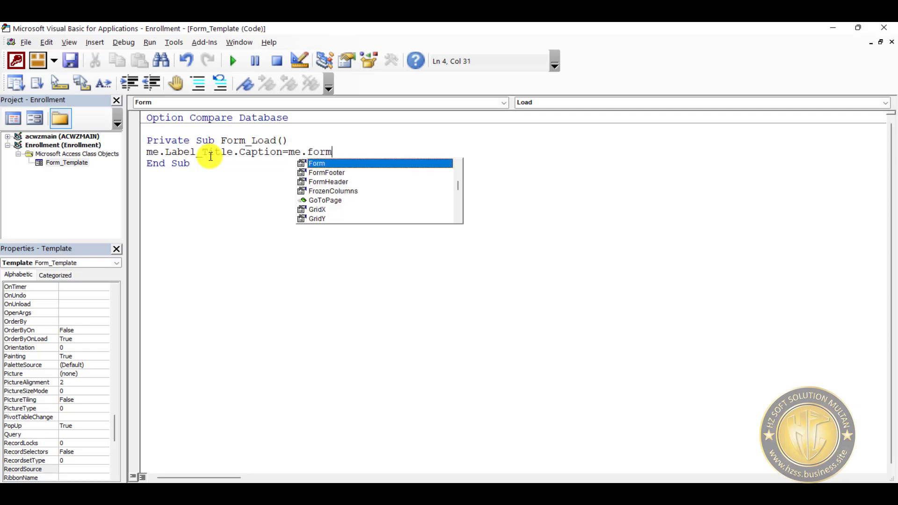
type("rm")
key("Tab")
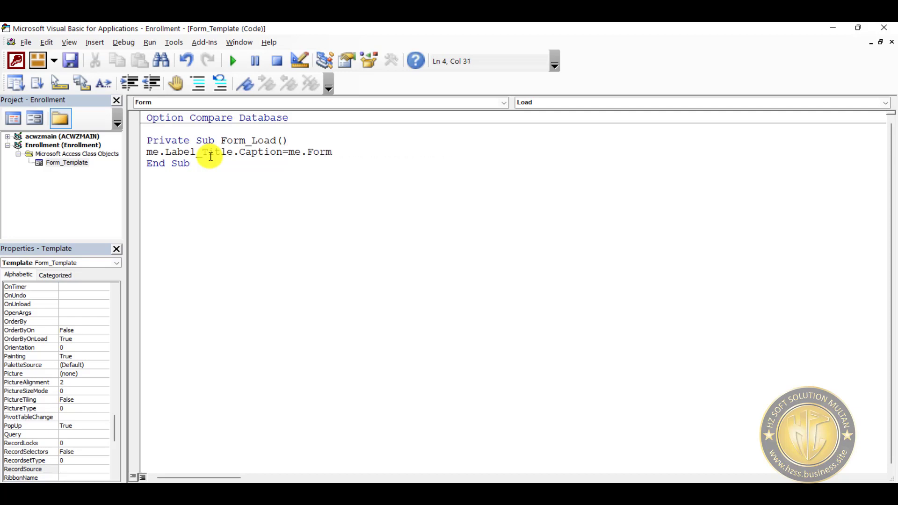
type(".ca")
key("Tab")
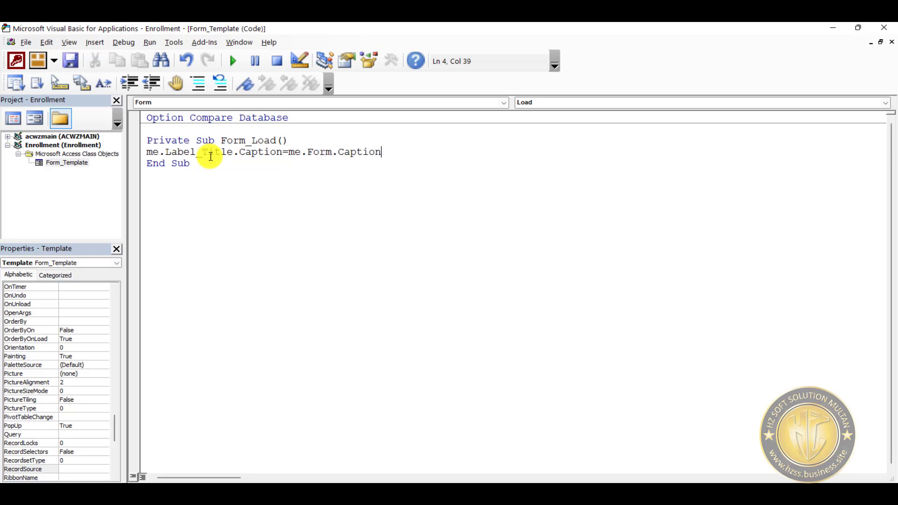
left_click(253, 193)
left_click(428, 153)
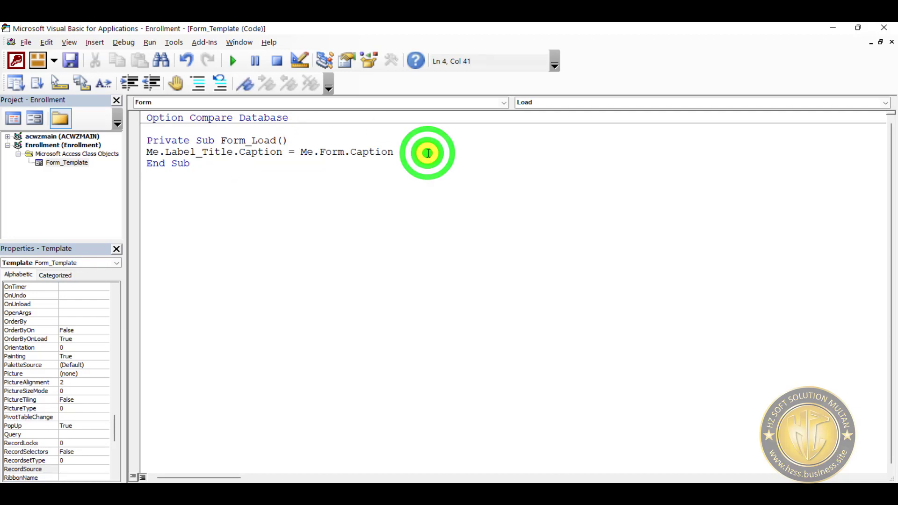
key("Return")
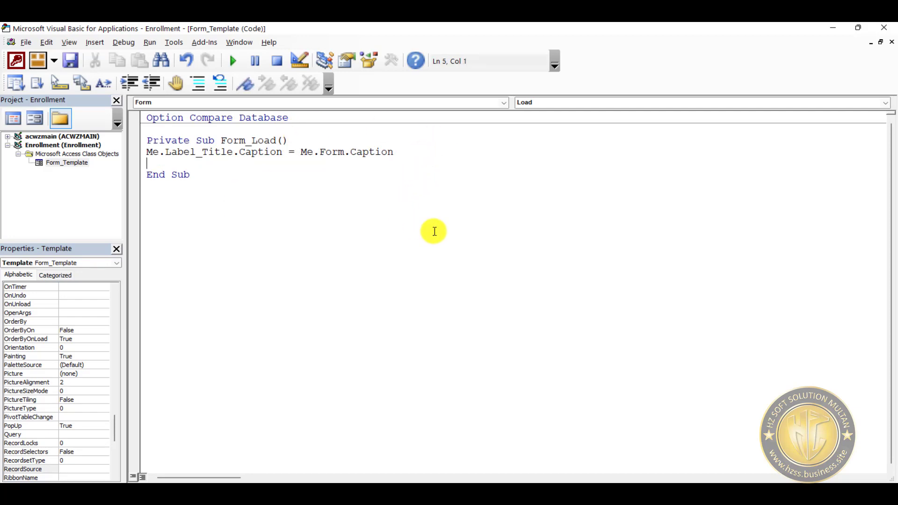
left_click(71, 60)
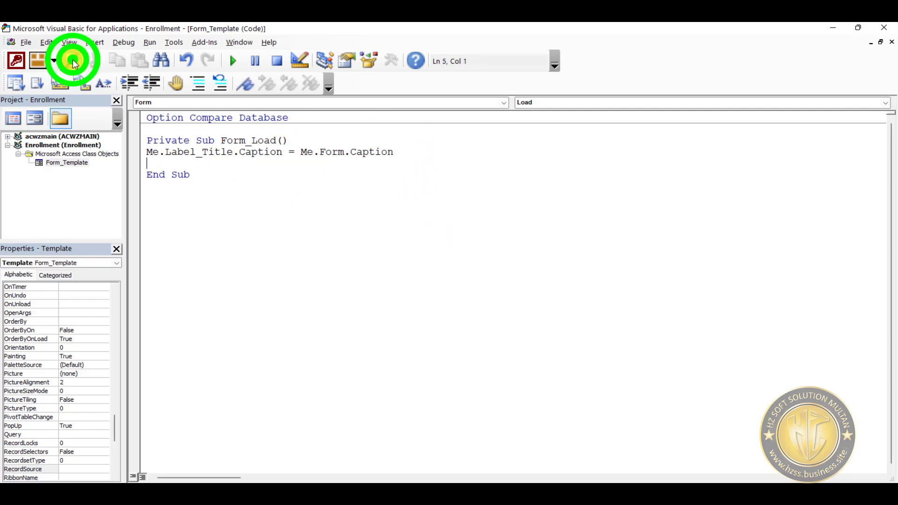
left_click(833, 28)
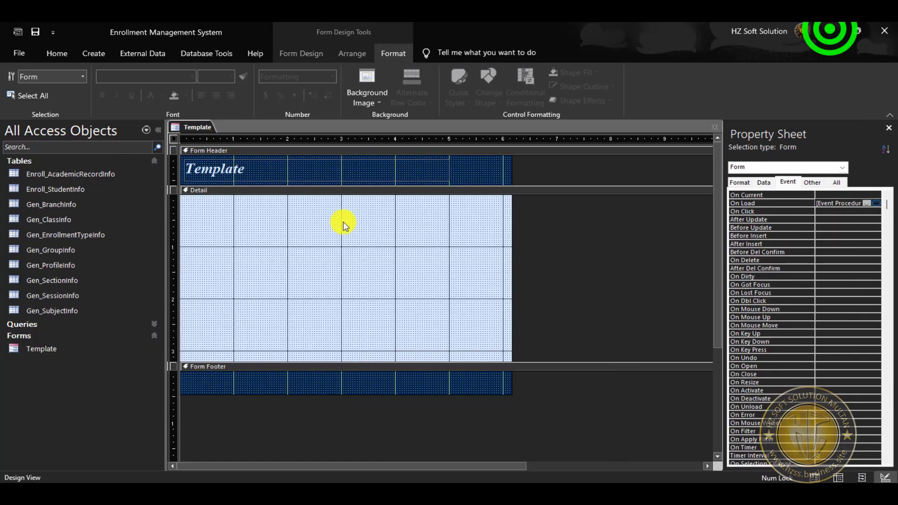
Check the title label in Form View, then return the form to Design View
left_click(57, 52)
left_click(17, 77)
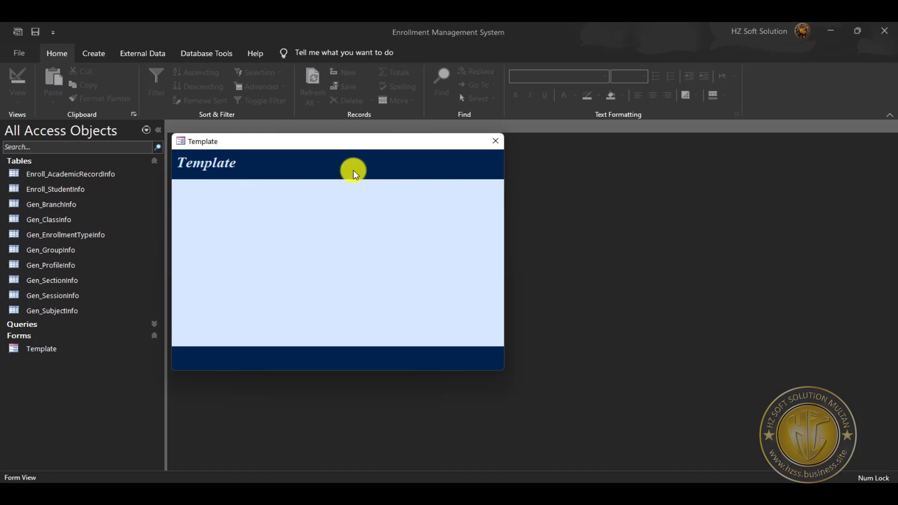
right_click(390, 165)
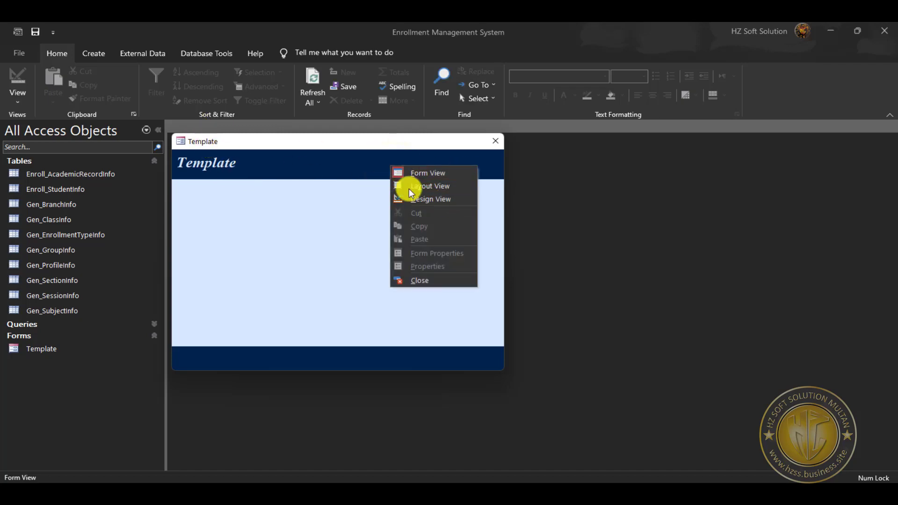
left_click(438, 199)
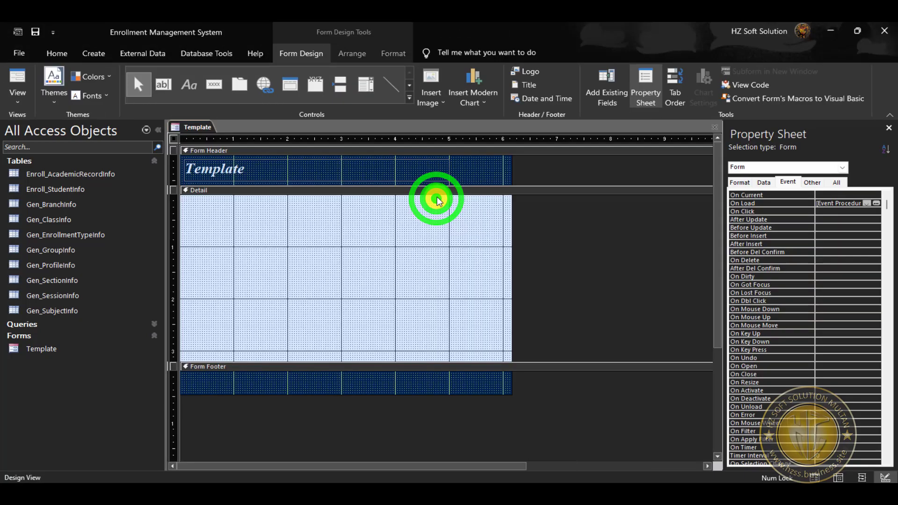
Clear the form's Caption property and preview the form in Form View
left_click(842, 182)
scroll(838, 215, "up", 20)
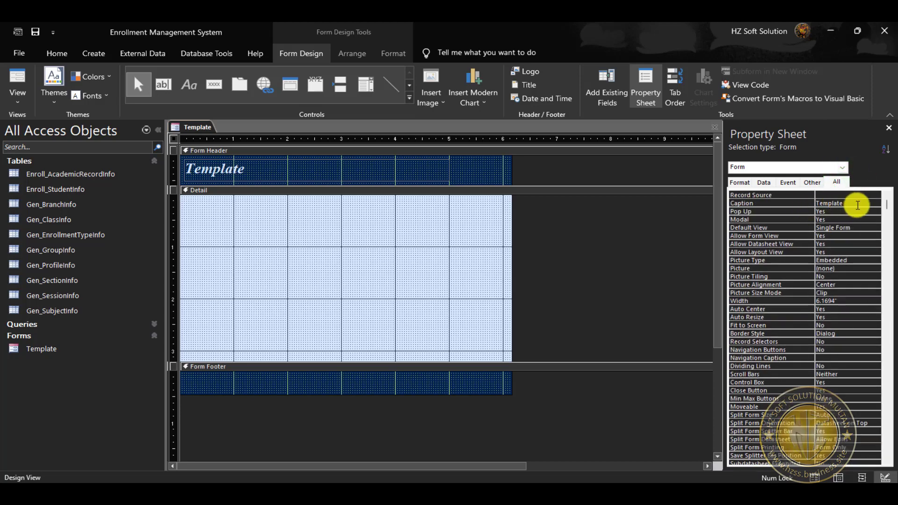
left_click(857, 204)
key("BackSpace")
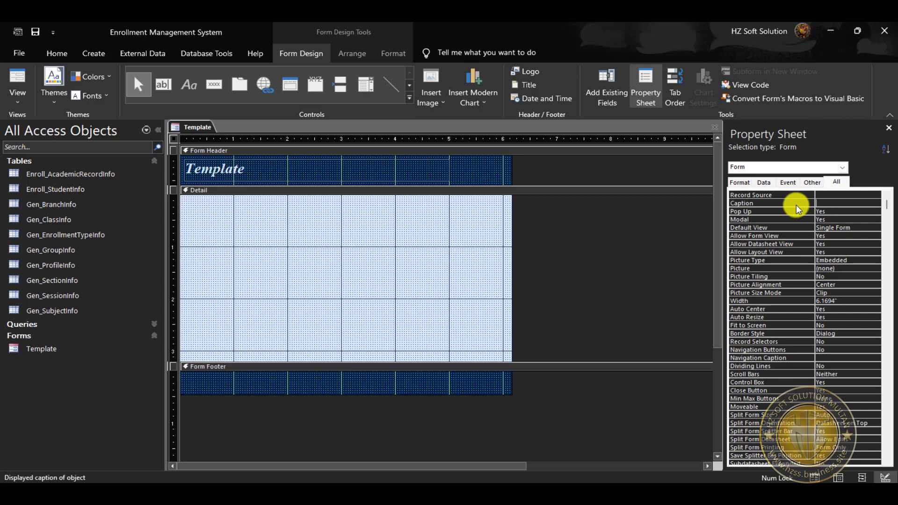
left_click(23, 80)
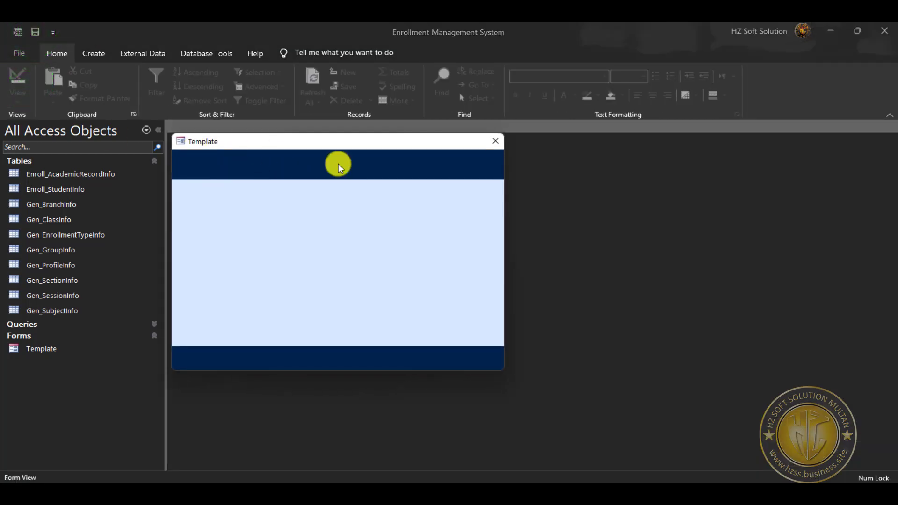
Return the form to Design View and set its Caption property to Template
right_click(401, 160)
left_click(456, 195)
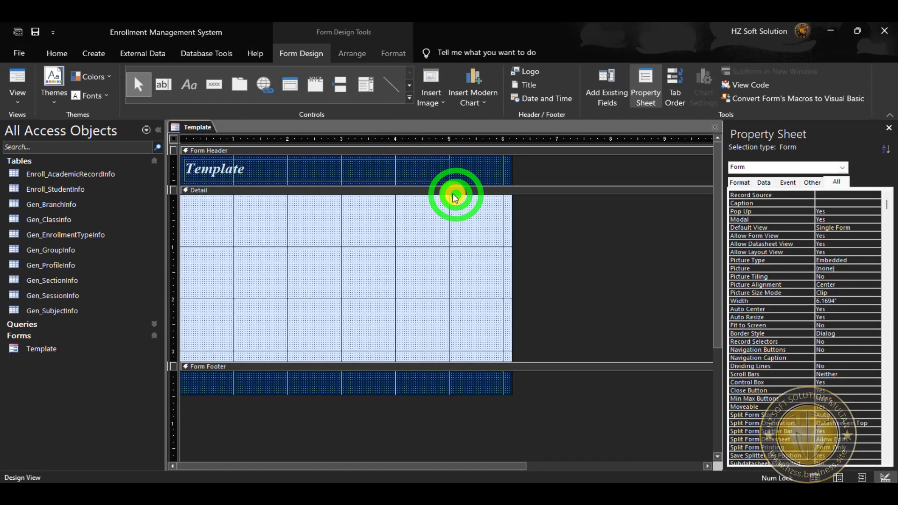
left_click(829, 204)
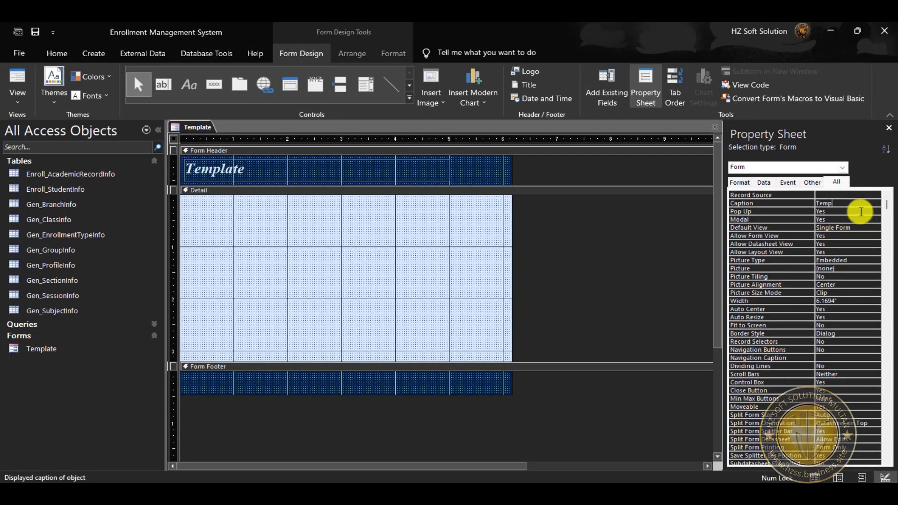
type("Template")
key("Return")
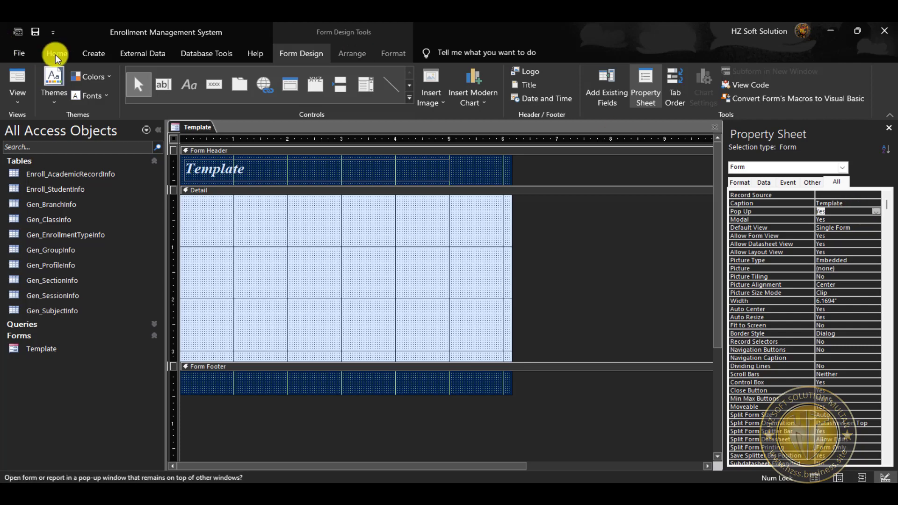
Check the header title in Form View, then return to Design View and save the form
left_click(19, 80)
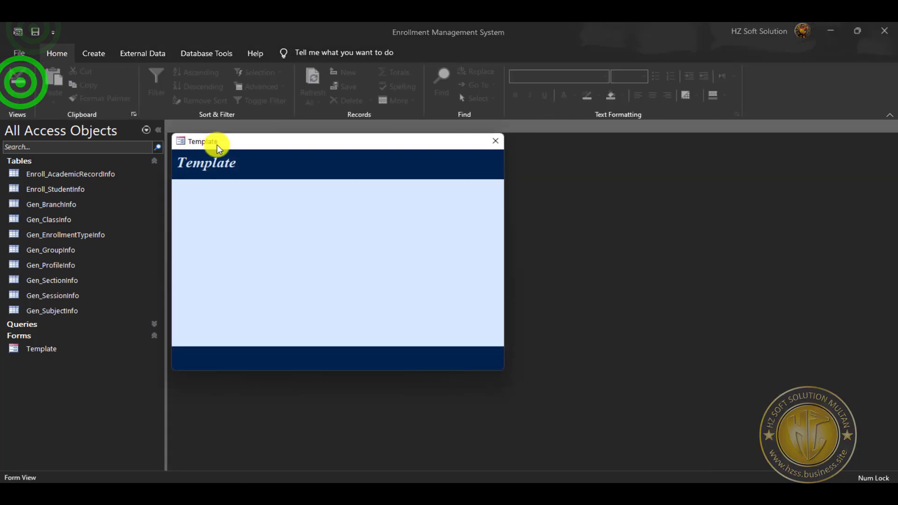
right_click(468, 167)
left_click(510, 197)
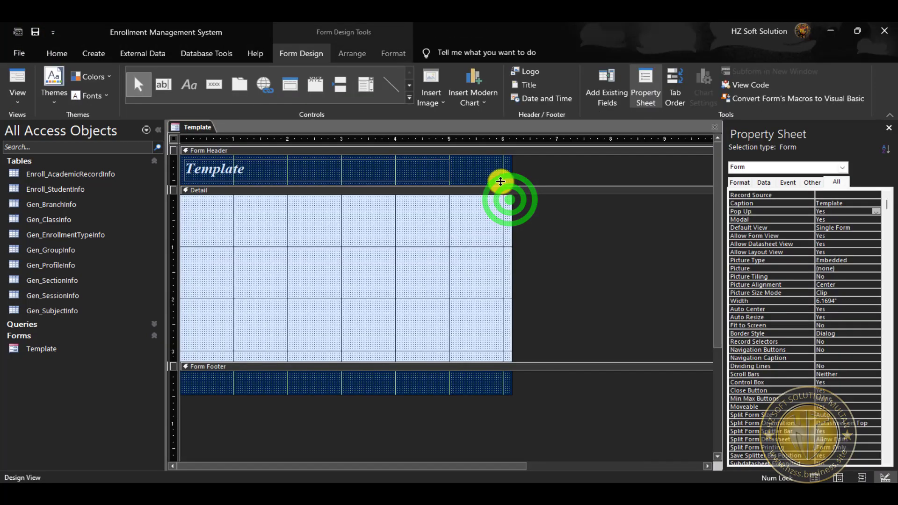
left_click(501, 178)
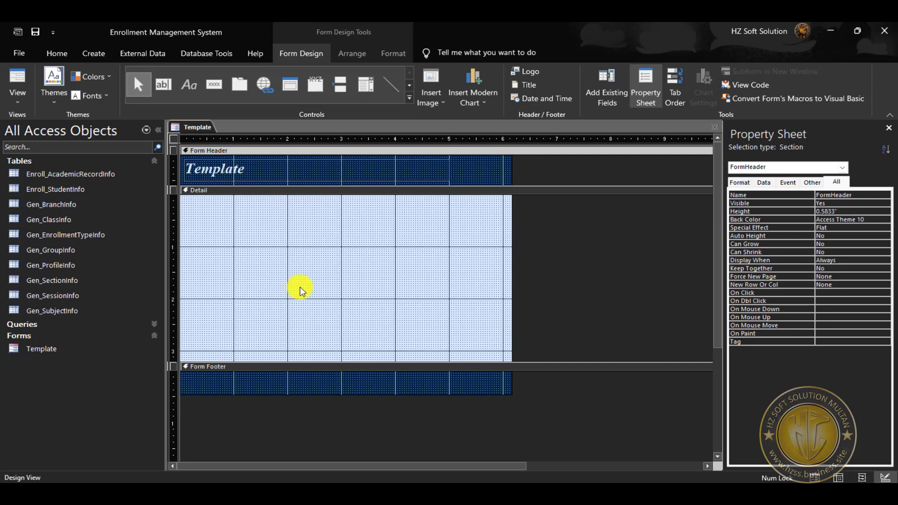
left_click(36, 32)
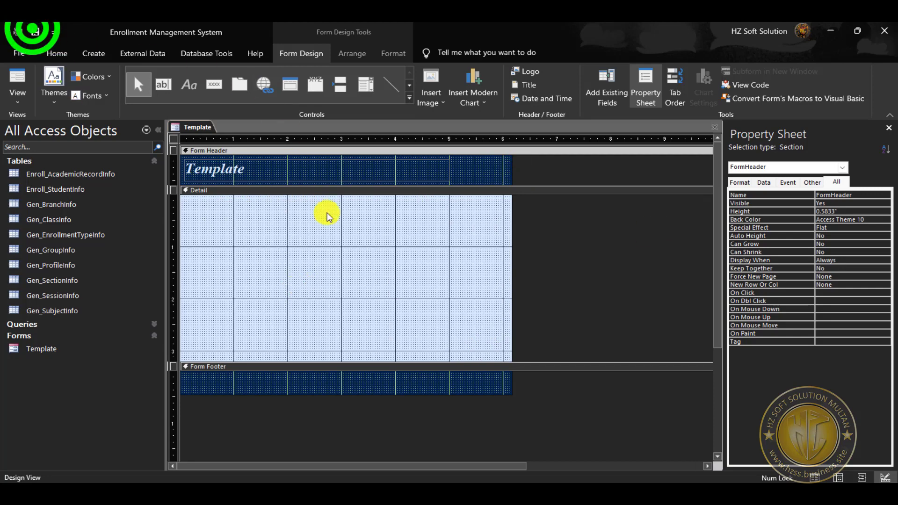
Add an unbound text box with its attached label near the top of the Detail section, about 2" from the left edge
left_click(164, 77)
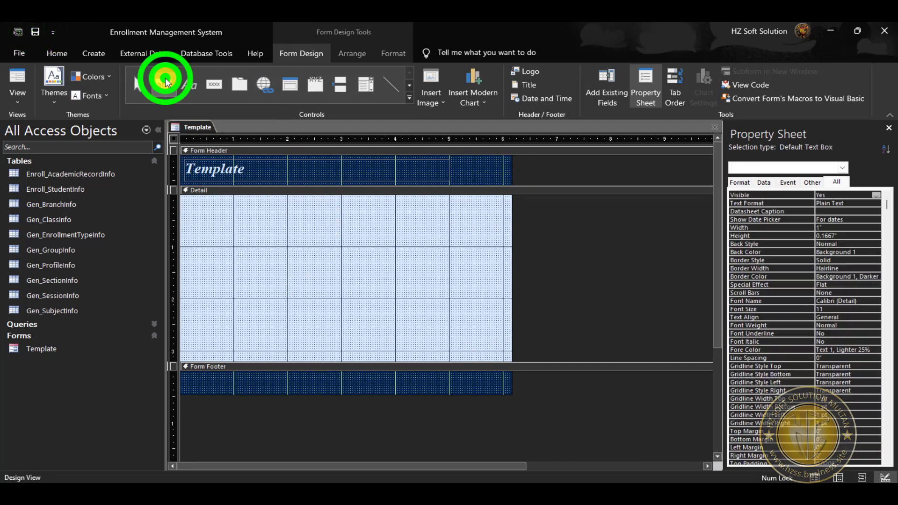
left_click(289, 207)
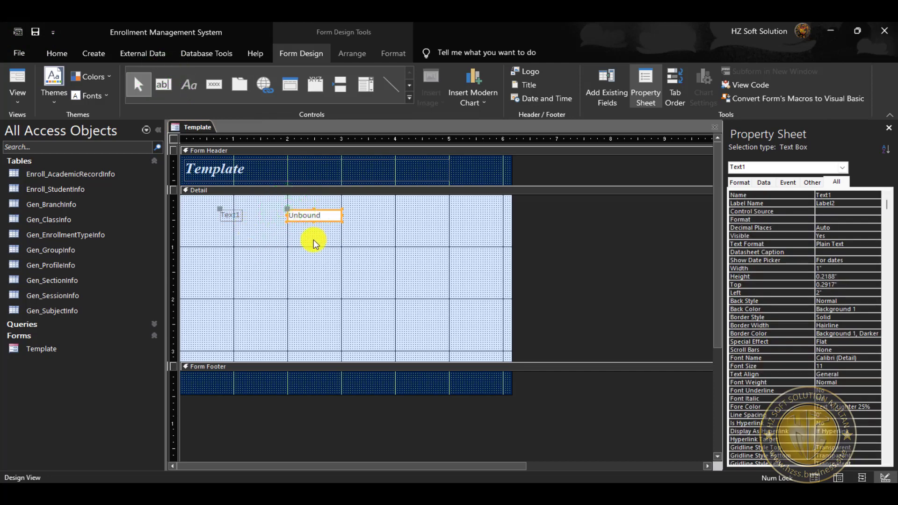
left_click(343, 247)
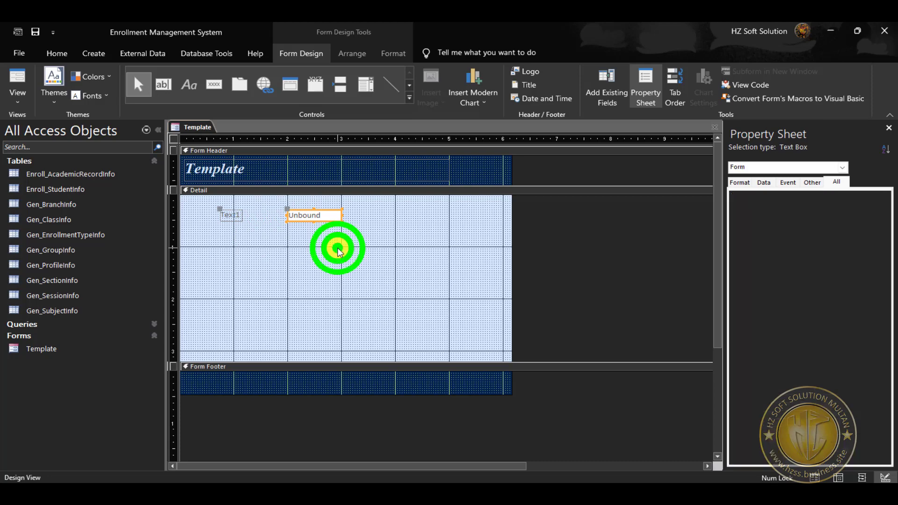
Set the Fore Color of both the new text box and its label to Access Theme 10
left_click_drag(368, 203, 208, 244)
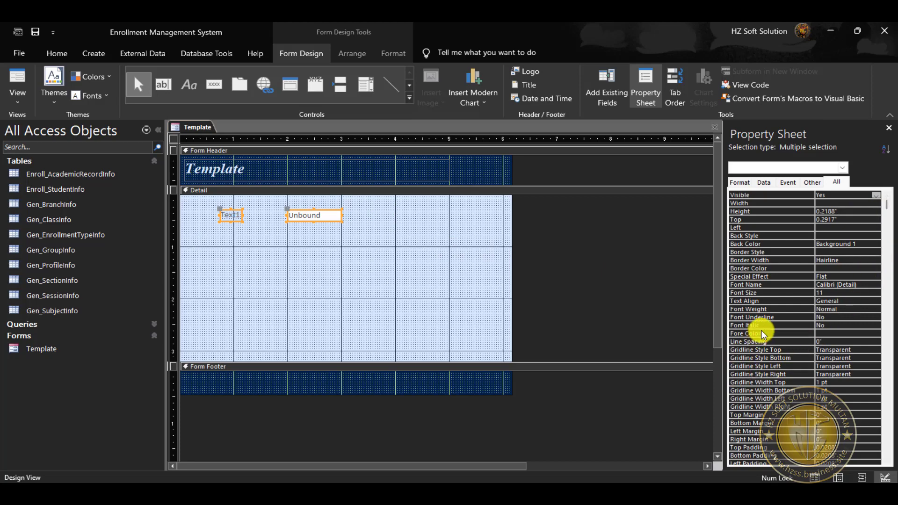
left_click(842, 332)
left_click(869, 332)
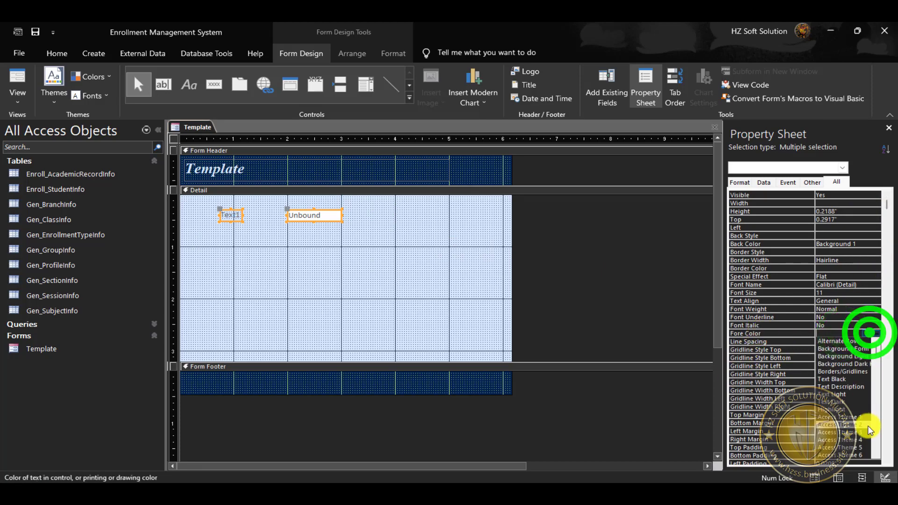
left_click(863, 453)
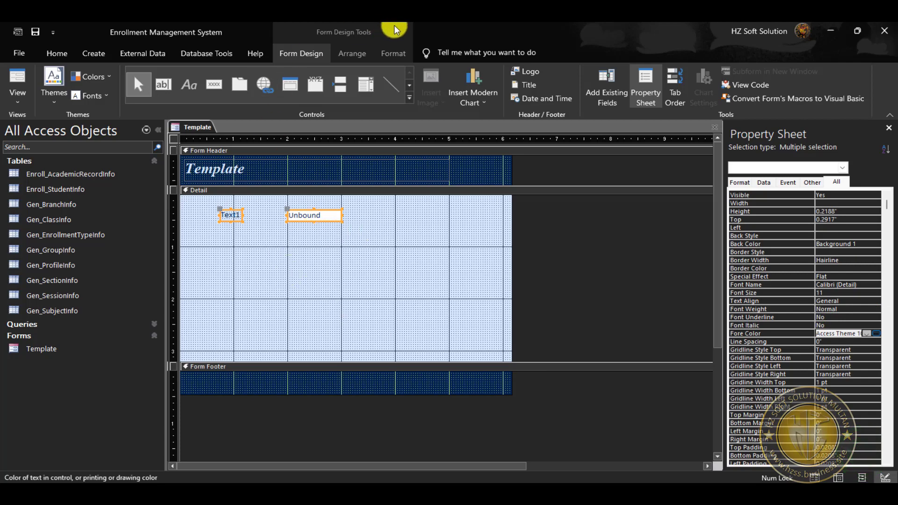
left_click(347, 248)
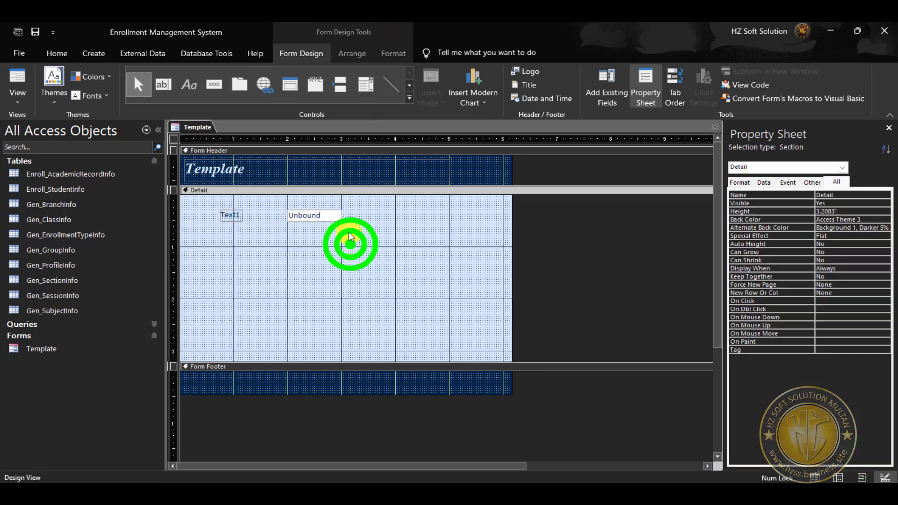
Set the unbound text box's Border Color to Access Theme 10
left_click(337, 216)
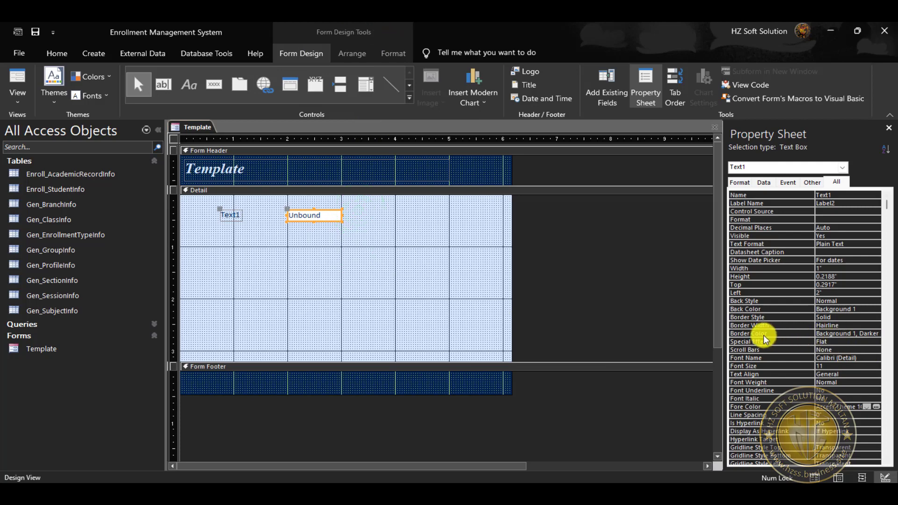
left_click(869, 332)
scroll(870, 398, "down", 3)
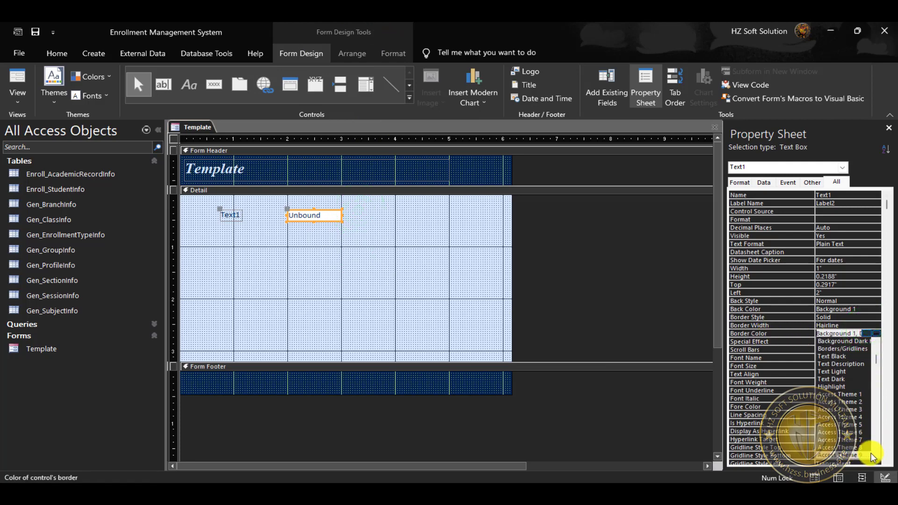
left_click(862, 434)
left_click(341, 287)
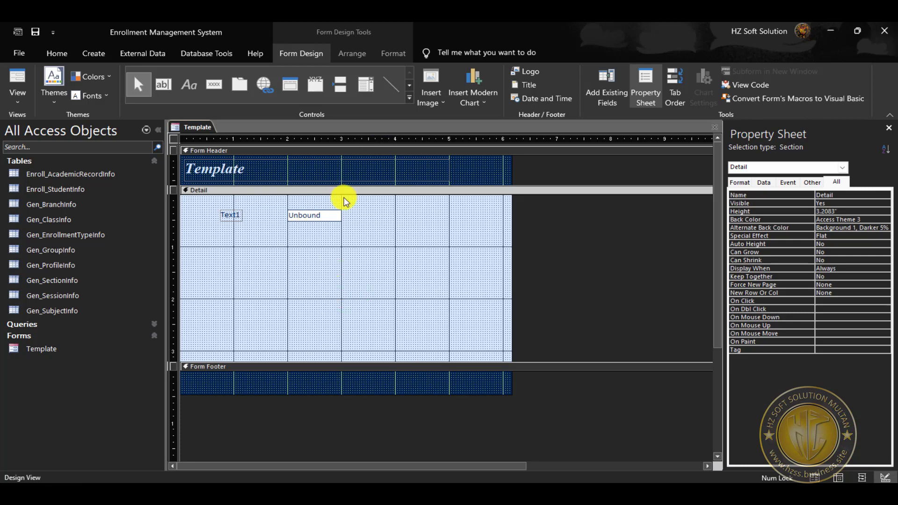
Arrange the text box and its label in a Stacked layout
left_click(328, 219)
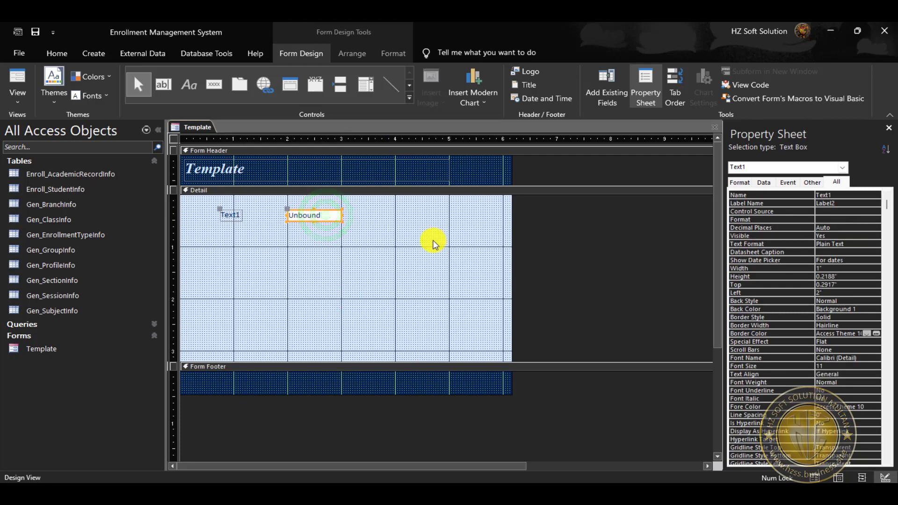
left_click_drag(383, 197, 202, 253)
left_click(356, 53)
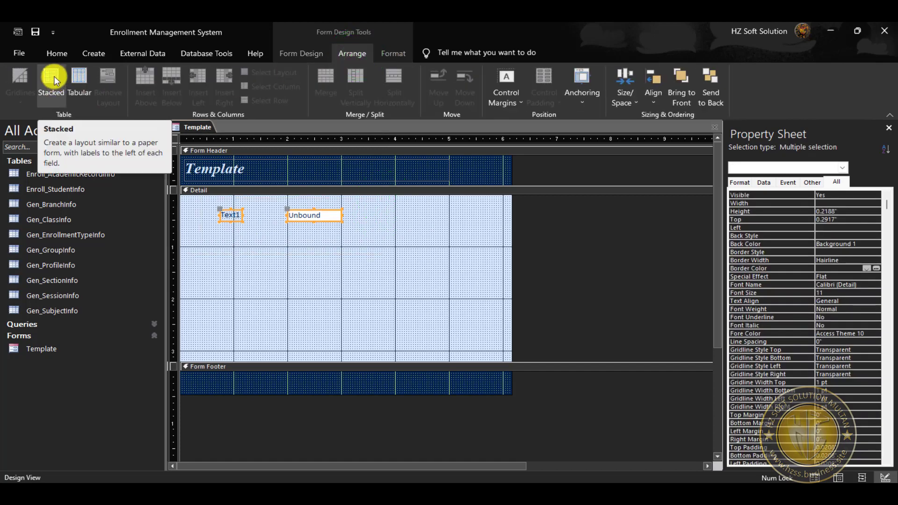
left_click(53, 80)
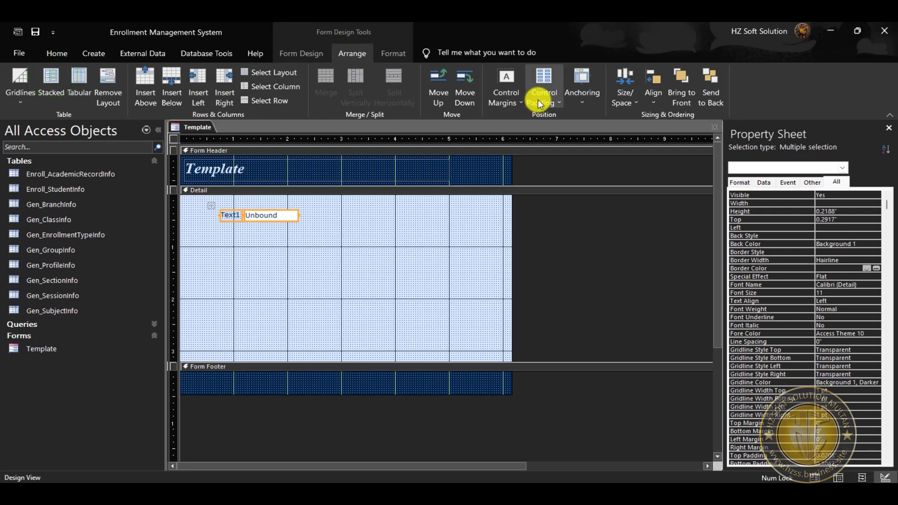
Apply Narrow control padding to the stacked label and text box
left_click(514, 99)
left_click(543, 96)
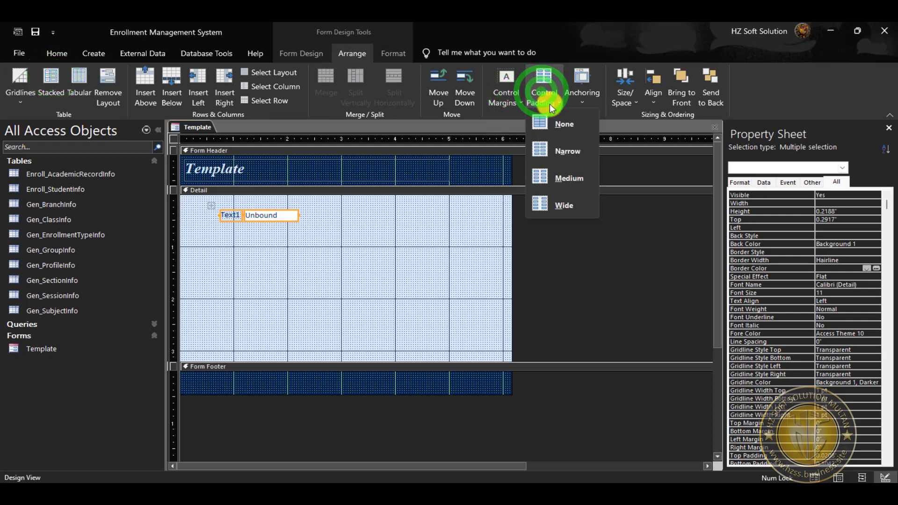
left_click(564, 154)
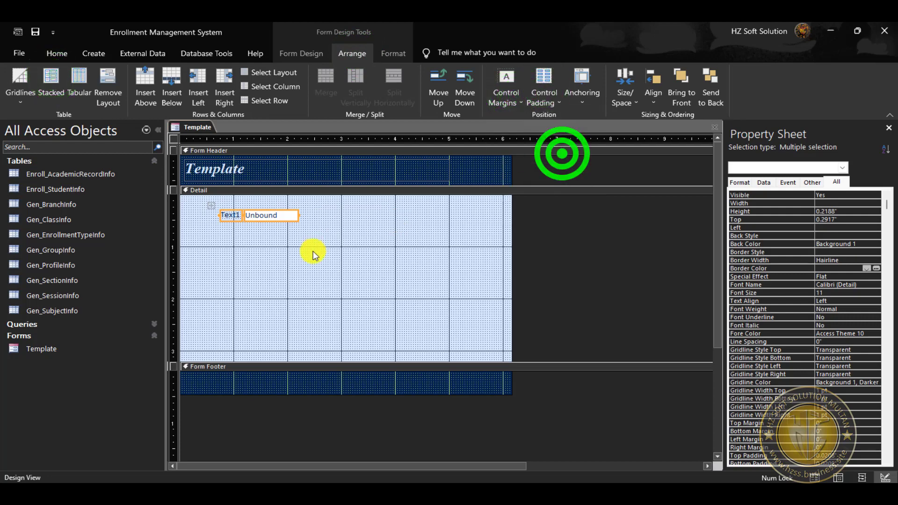
left_click(235, 255)
Size the label and text box to the widest of the two
left_click(225, 213)
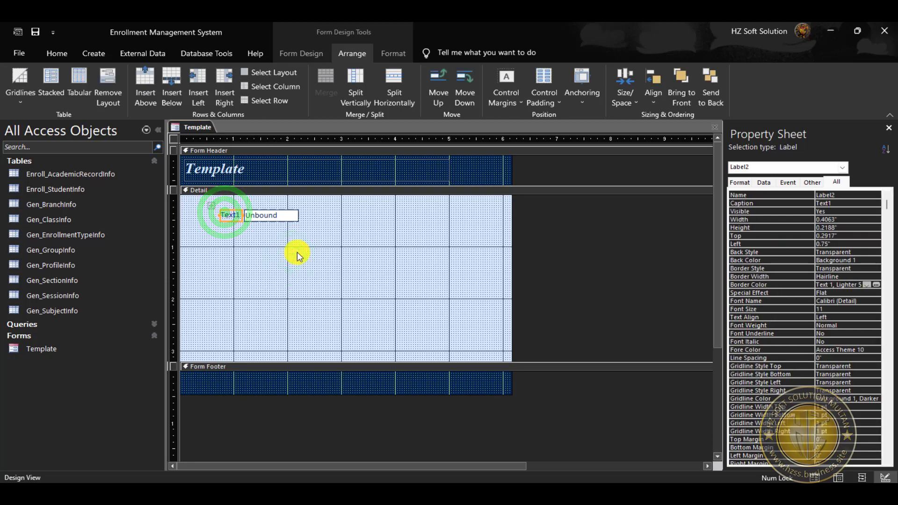
left_click_drag(364, 211, 223, 229)
right_click(272, 218)
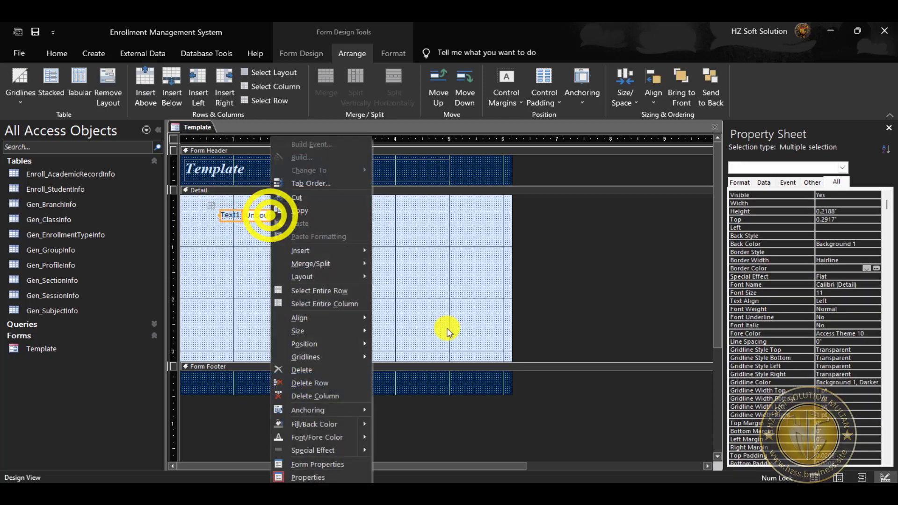
left_click(324, 331)
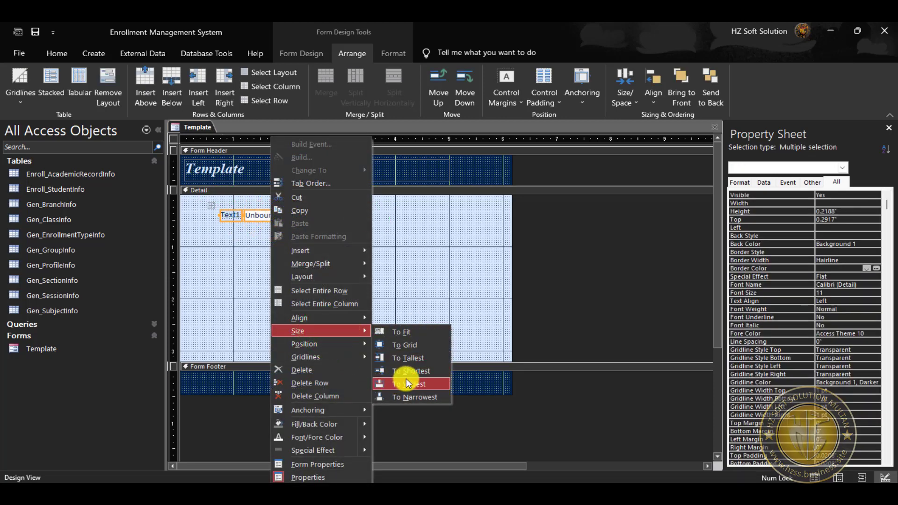
left_click(396, 384)
left_click(361, 238)
Make the text of the unbound text box bold
left_click(312, 214)
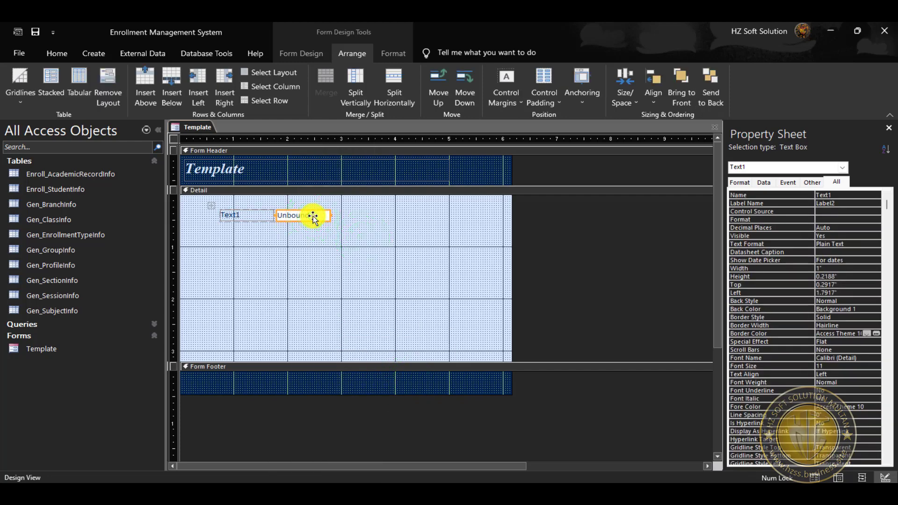
left_click(344, 230)
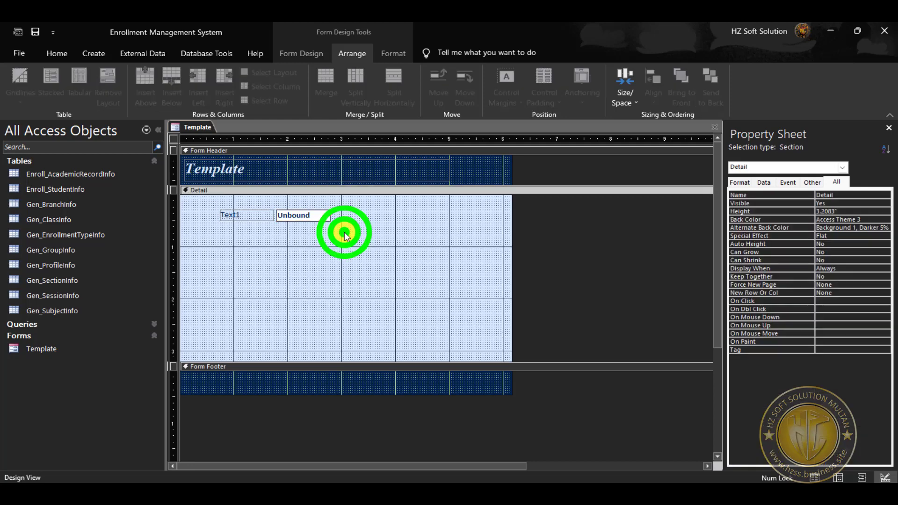
left_click(294, 259)
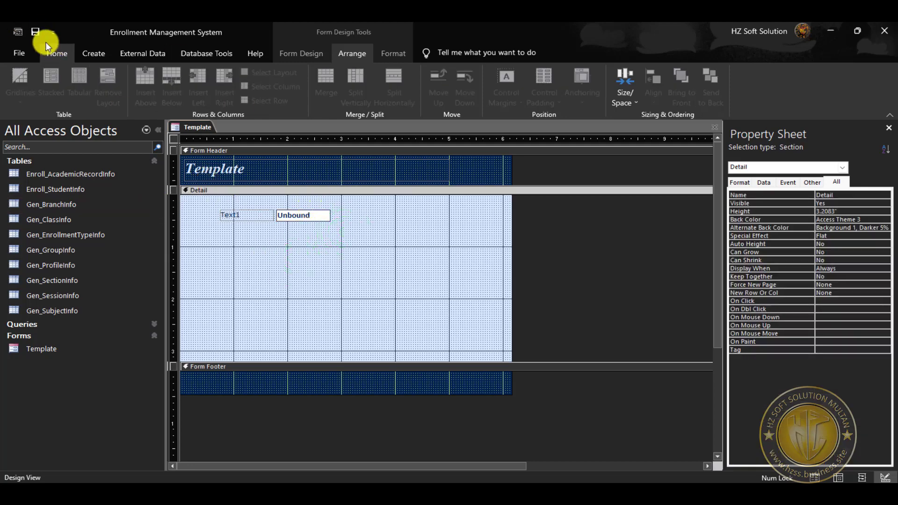
Move the stacked label and text box into the upper-left corner of the Detail section and save the form
left_click_drag(285, 237, 358, 218)
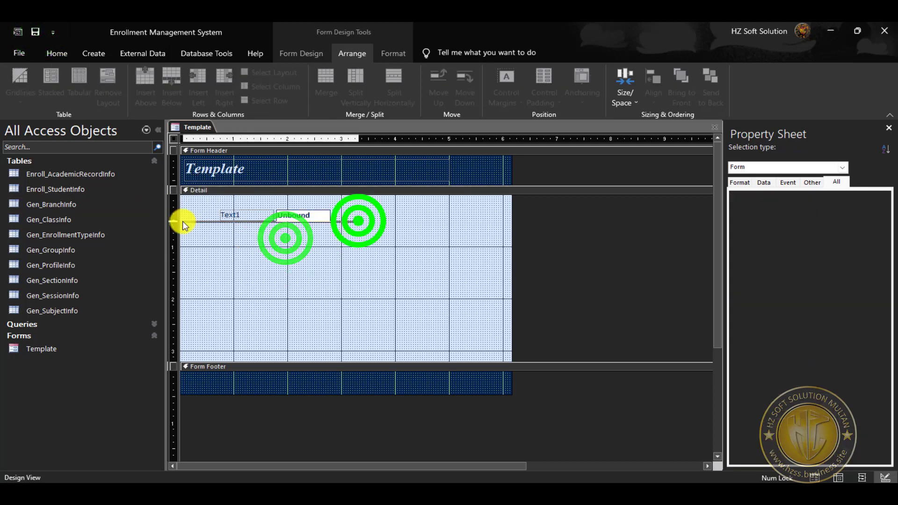
left_click(211, 206)
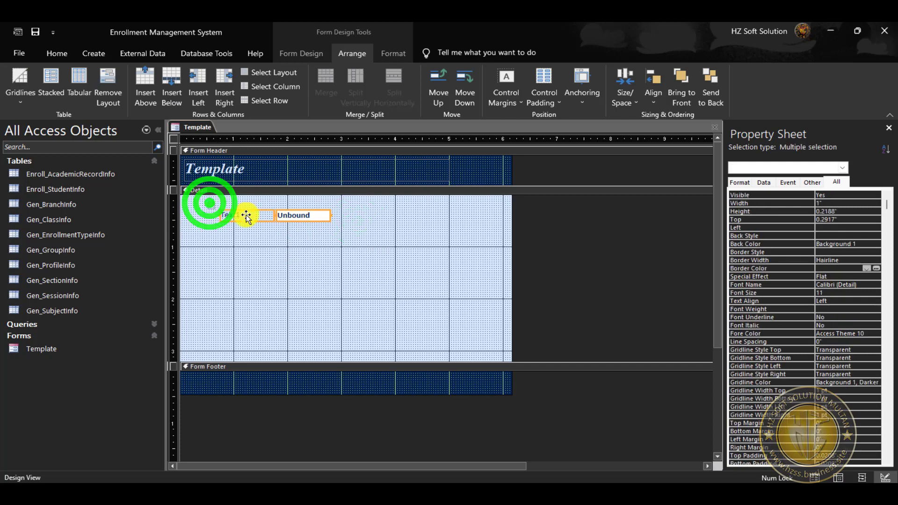
left_click_drag(246, 215, 210, 206)
left_click(302, 245)
left_click(36, 31)
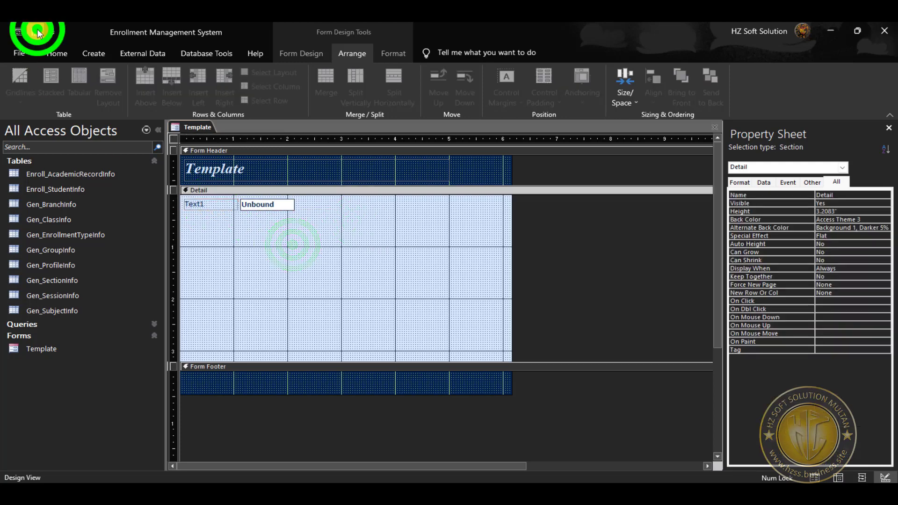
Draw an unbound subform about 5.92 by 1.5 inches in the lower part of the Detail section, without using the wizard
left_click(306, 240)
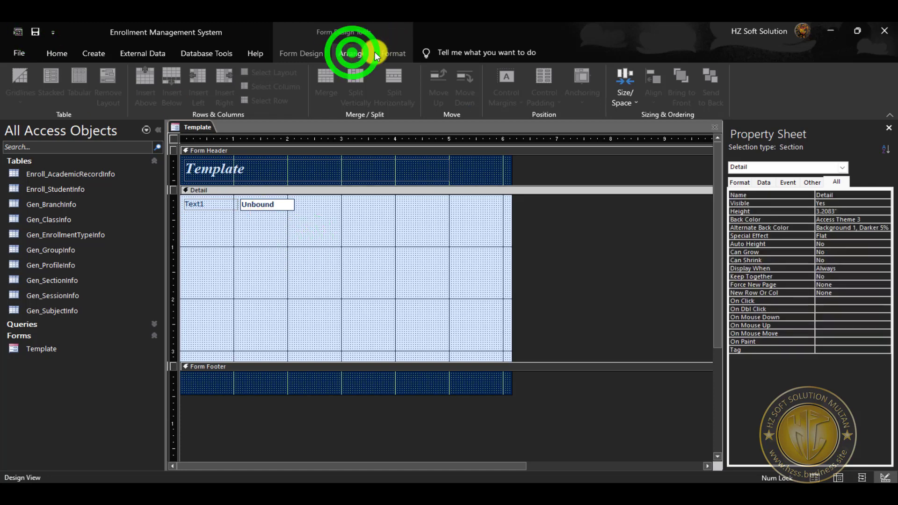
left_click(322, 53)
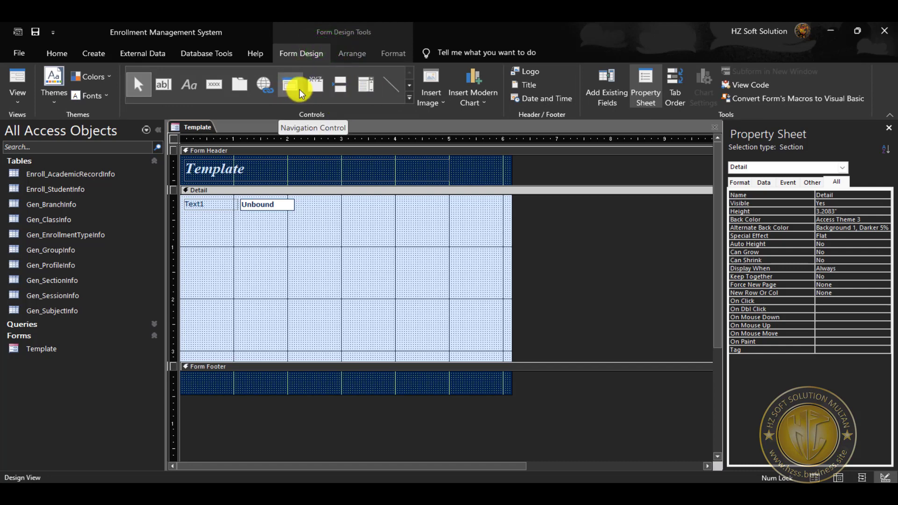
left_click(410, 97)
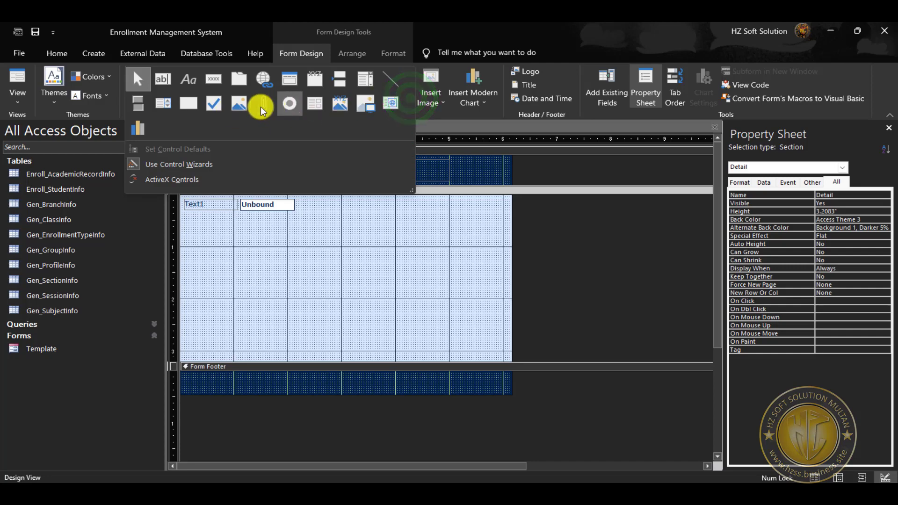
left_click(316, 106)
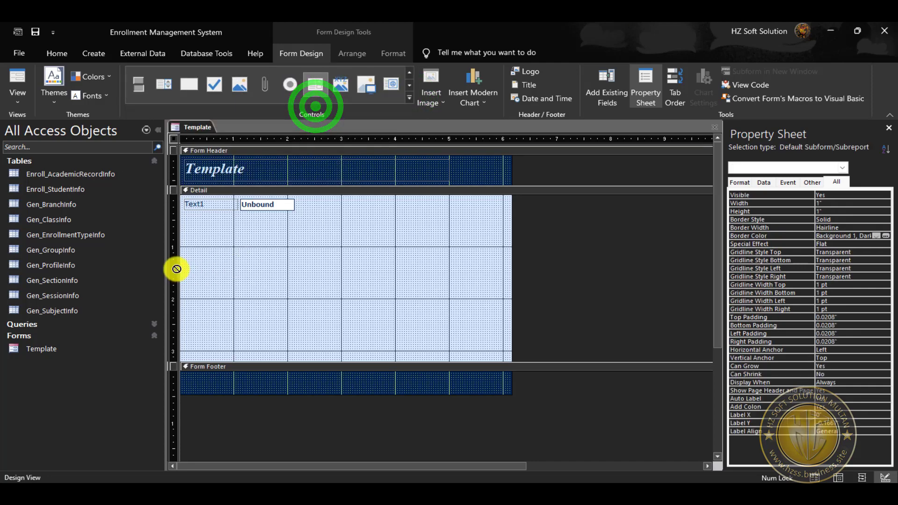
left_click_drag(184, 278, 502, 357)
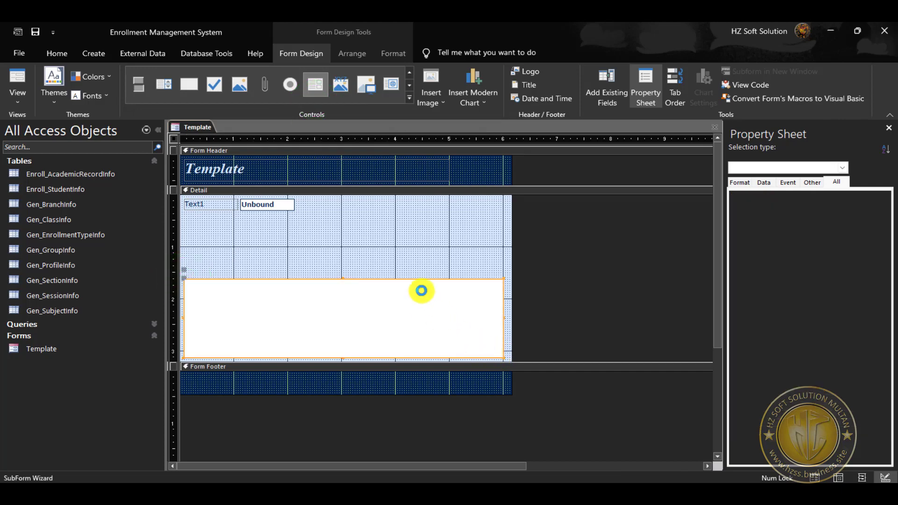
left_click(415, 292)
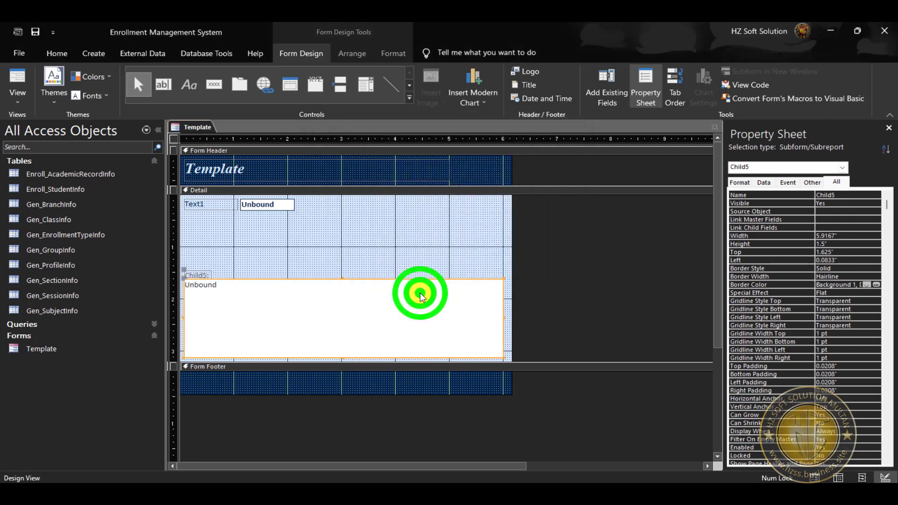
Delete the subform's attached label and name the subform frmGrid
left_click(201, 274)
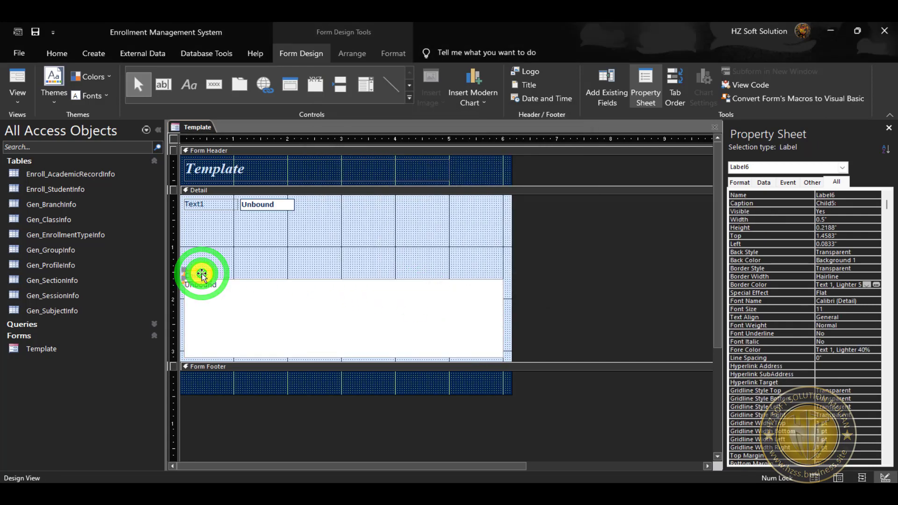
key("Delete")
left_click(248, 307)
left_click(846, 195)
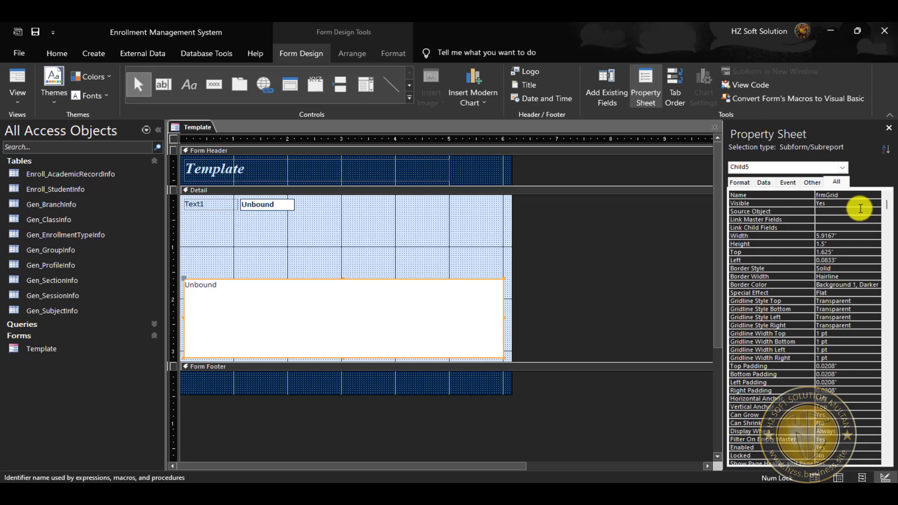
left_click(375, 255)
left_click(355, 296)
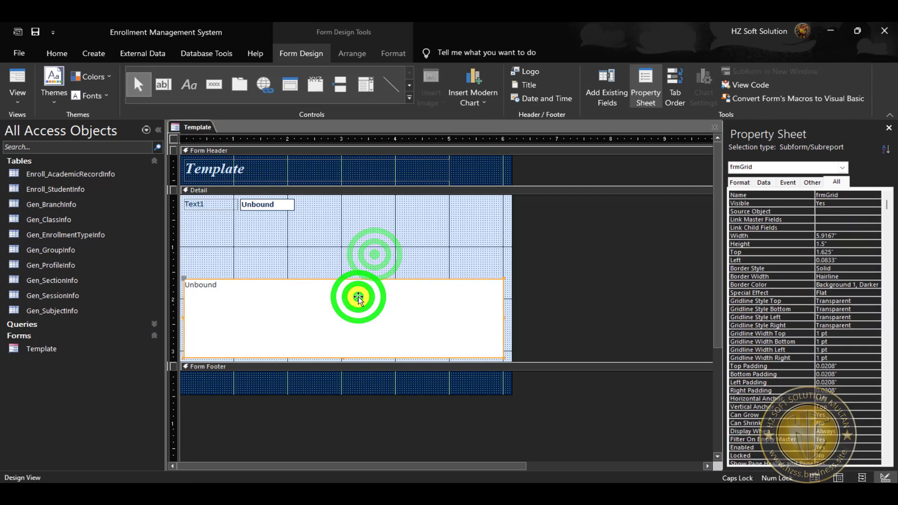
Review the subform's event and data properties and save the form
left_click(813, 182)
left_click(789, 184)
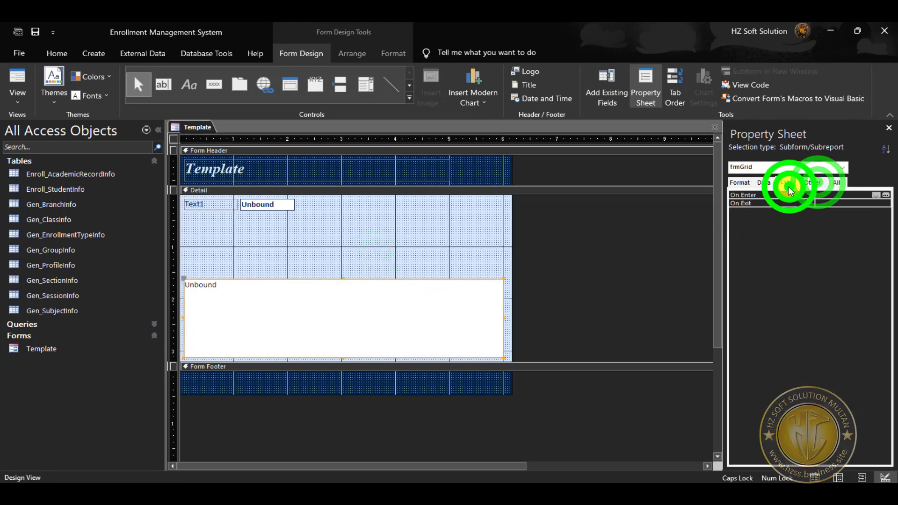
left_click(764, 183)
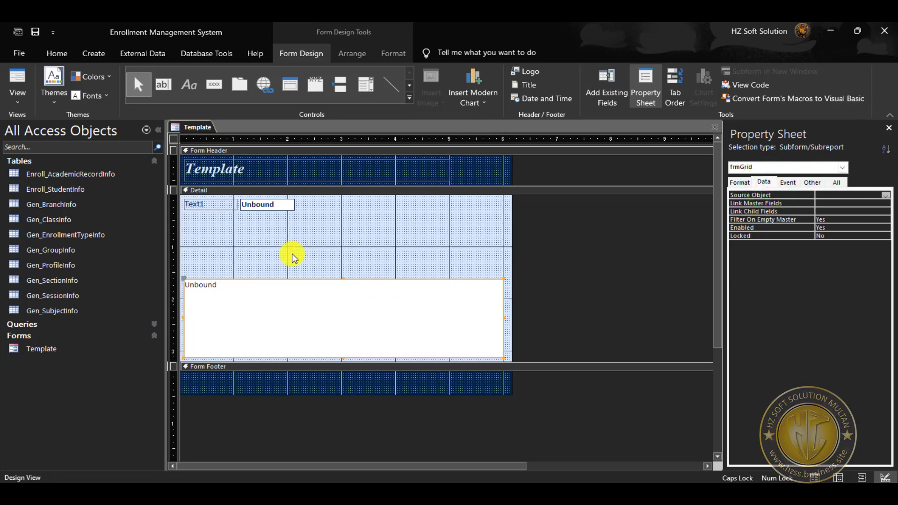
left_click(280, 257)
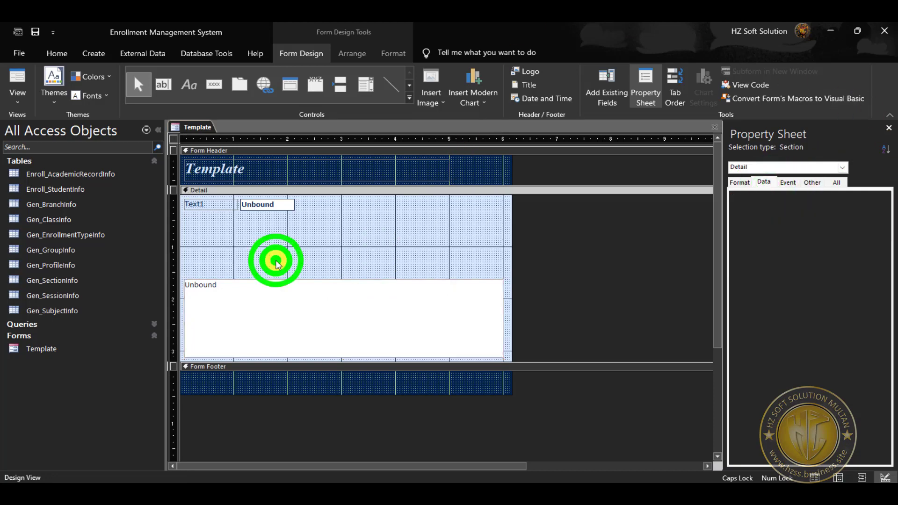
left_click(38, 34)
left_click(321, 247)
left_click(541, 280)
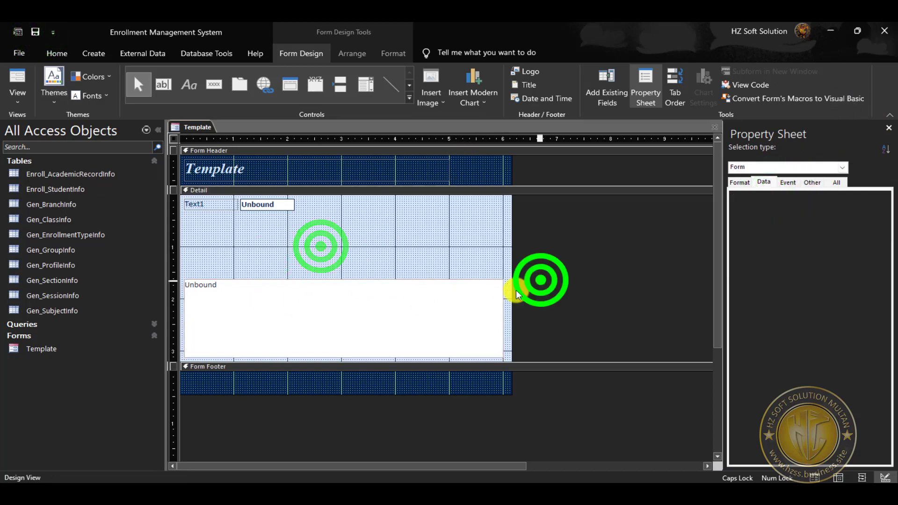
Set the subform's border color to Access Theme 10
left_click(443, 305)
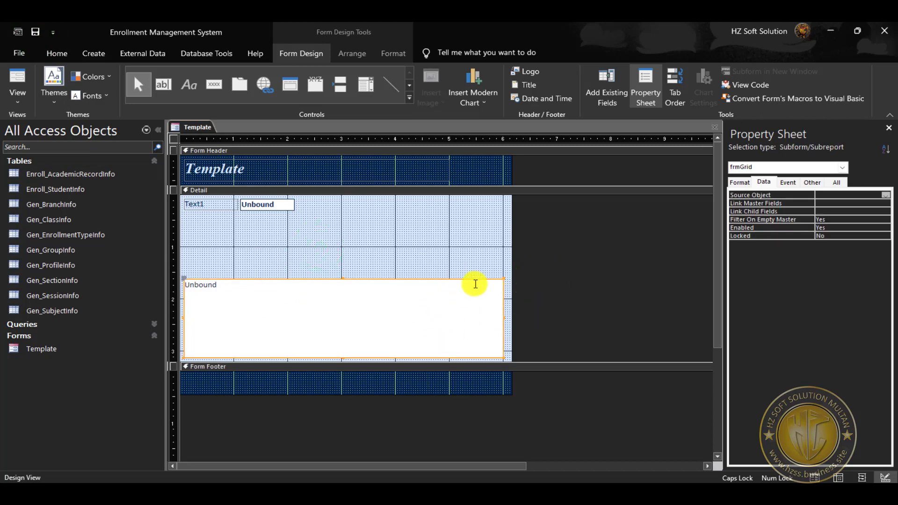
left_click(838, 182)
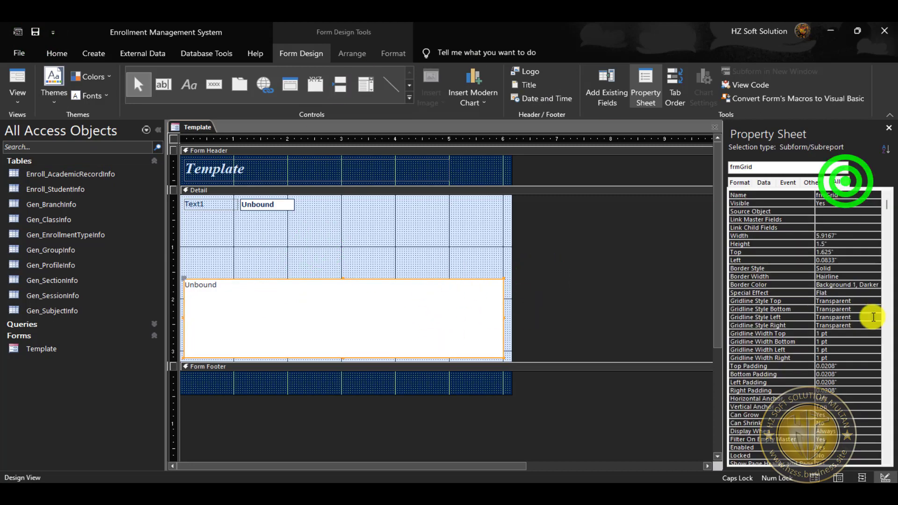
left_click(847, 285)
left_click(871, 287)
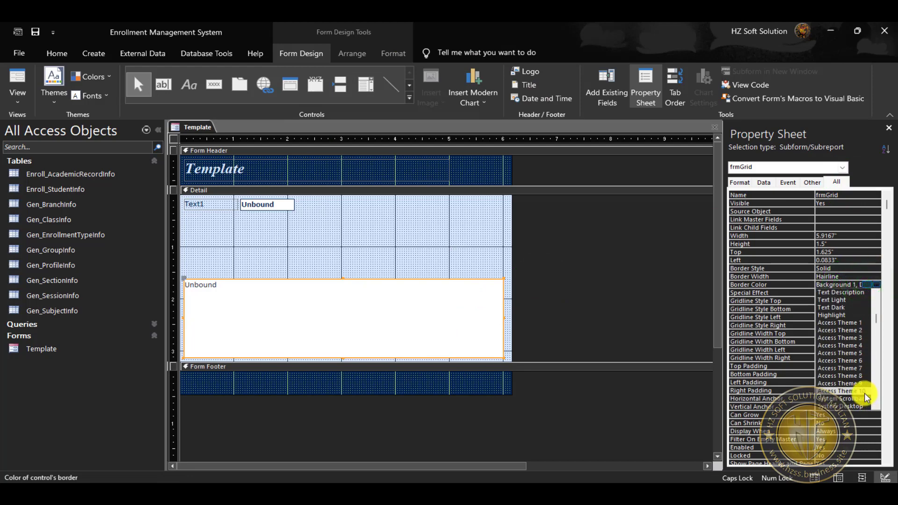
left_click(863, 392)
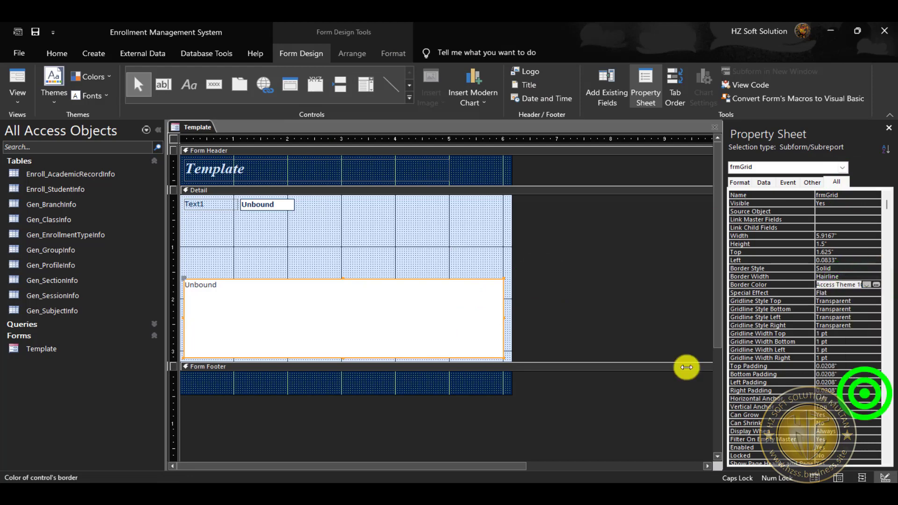
Save the form, check its appearance in Form View and return to Design View
left_click(363, 257)
left_click(35, 33)
left_click(17, 80)
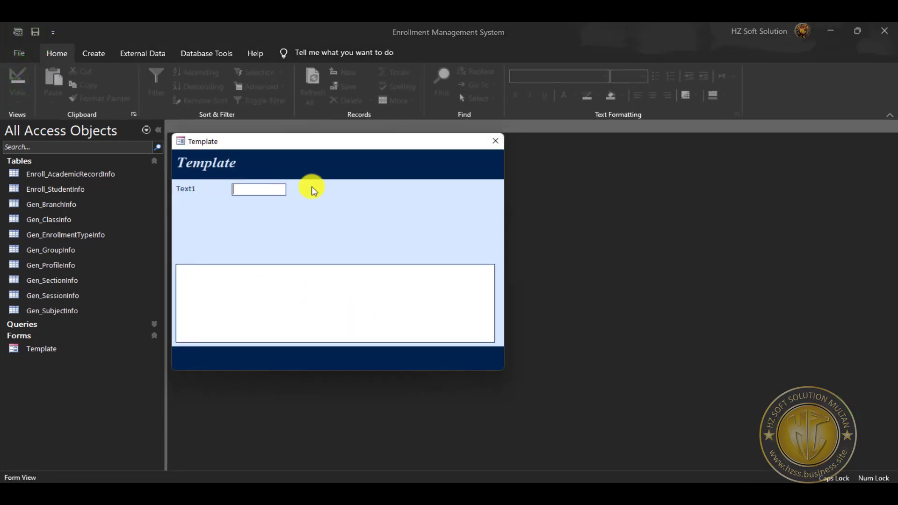
right_click(423, 169)
left_click(463, 202)
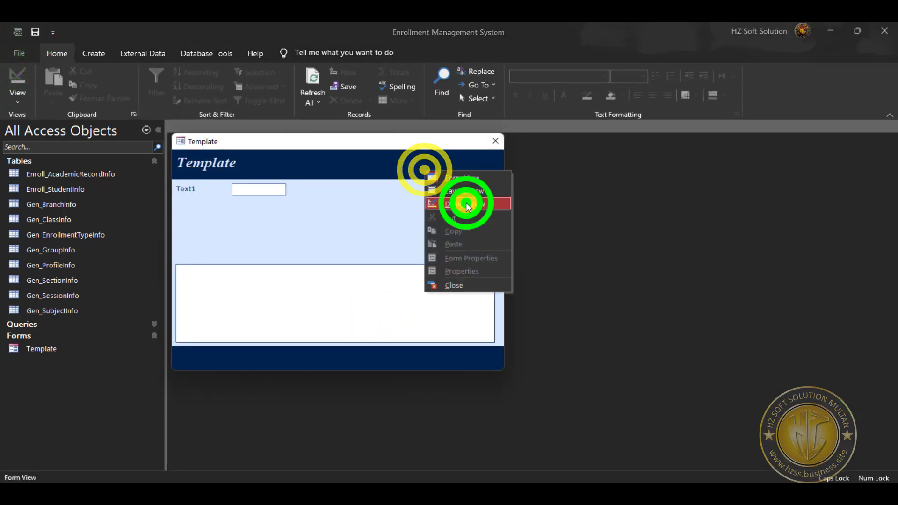
Set the back color of the unbound text box to Access Theme 5
left_click(275, 206)
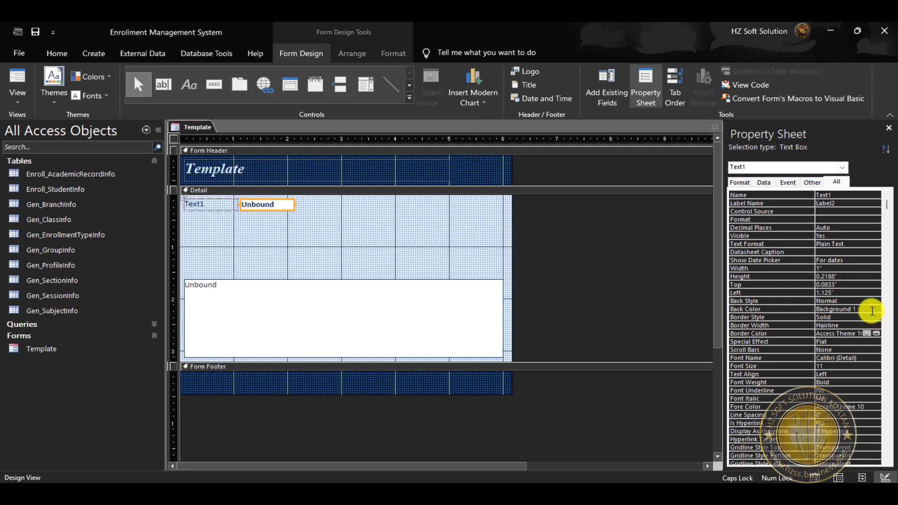
left_click(869, 309)
left_click(868, 308)
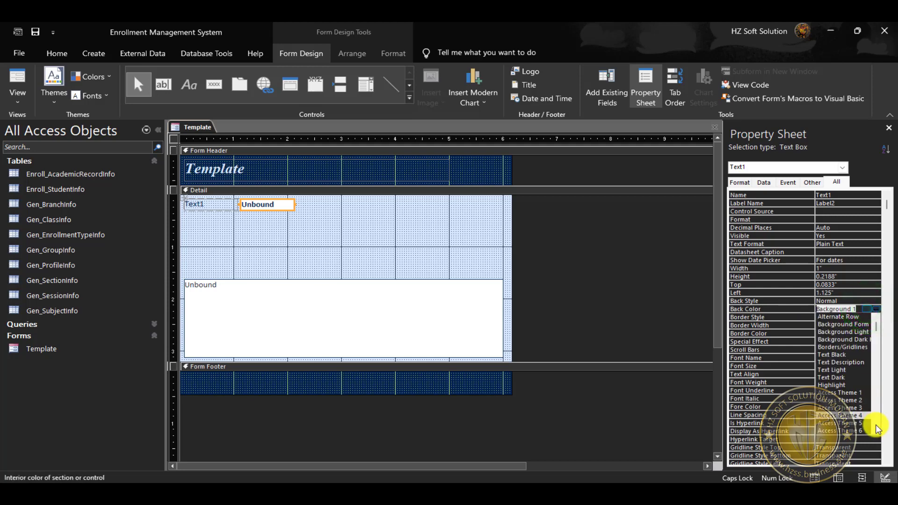
left_click(863, 427)
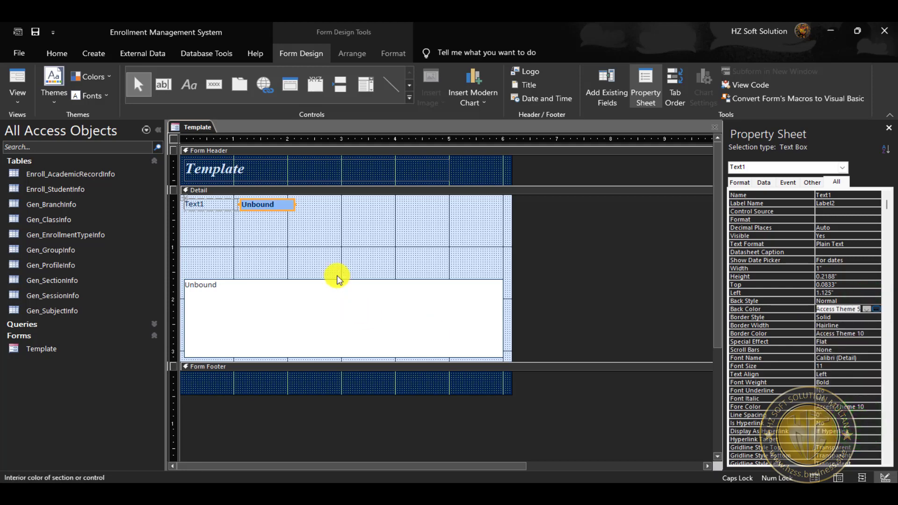
Make the shape fill of the unbound text box transparent
left_click(386, 49)
left_click(586, 73)
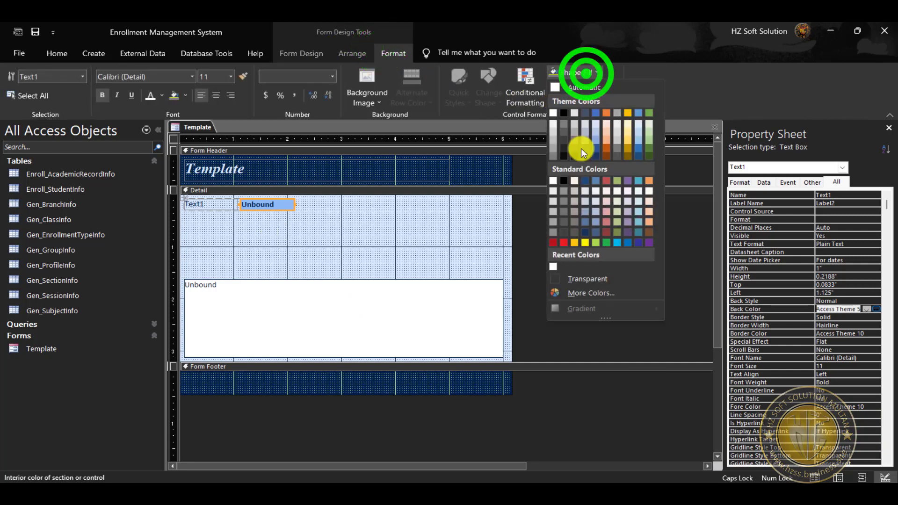
left_click(602, 280)
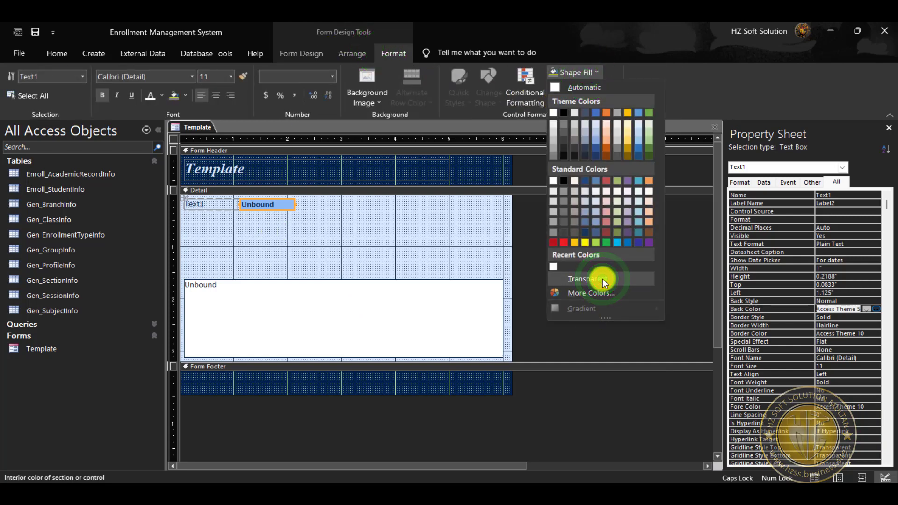
left_click(277, 230)
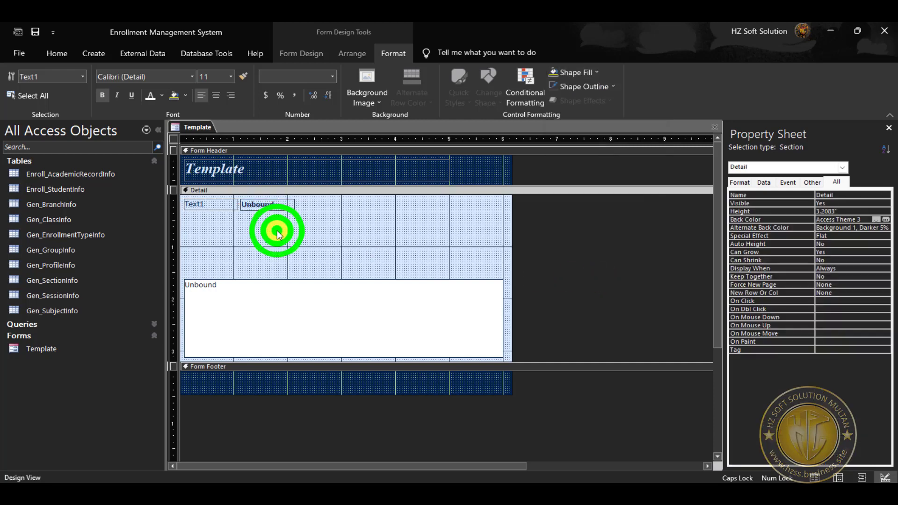
Open the form in Form View and check the text box's fill with and without focus
left_click(57, 53)
left_click(18, 72)
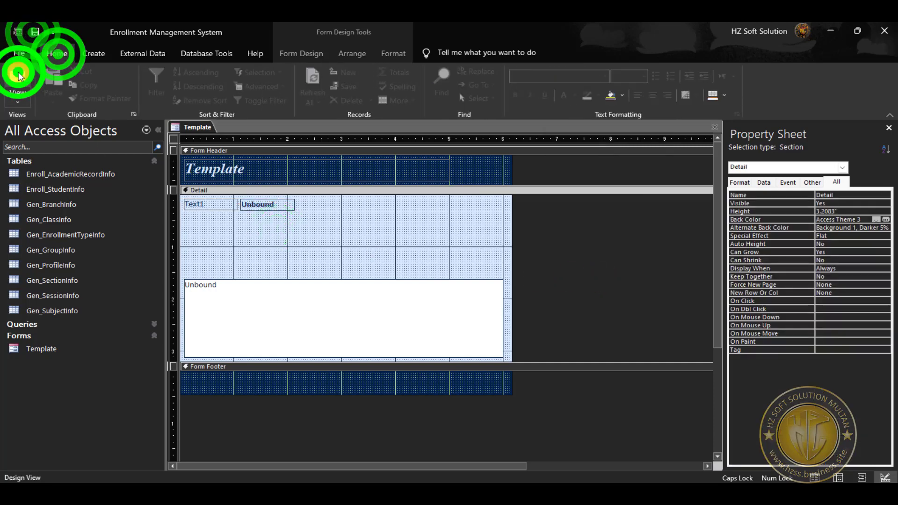
left_click(258, 205)
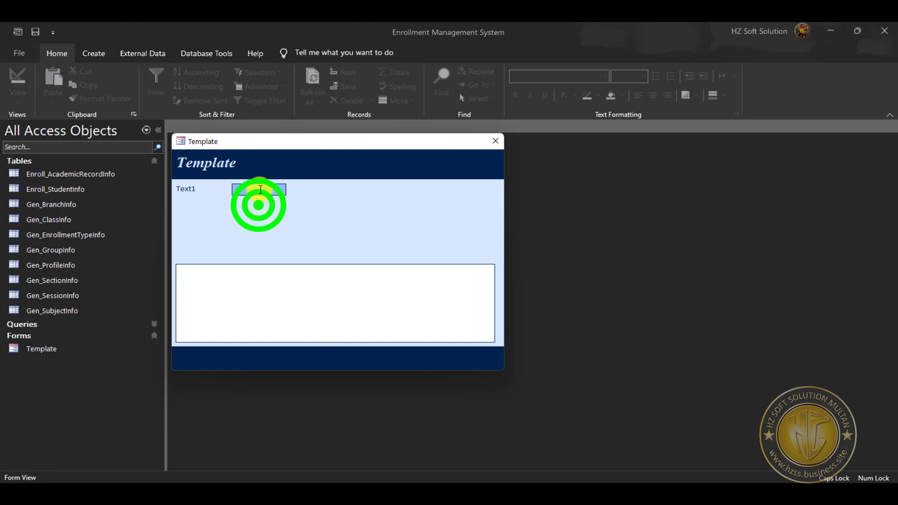
left_click(255, 290)
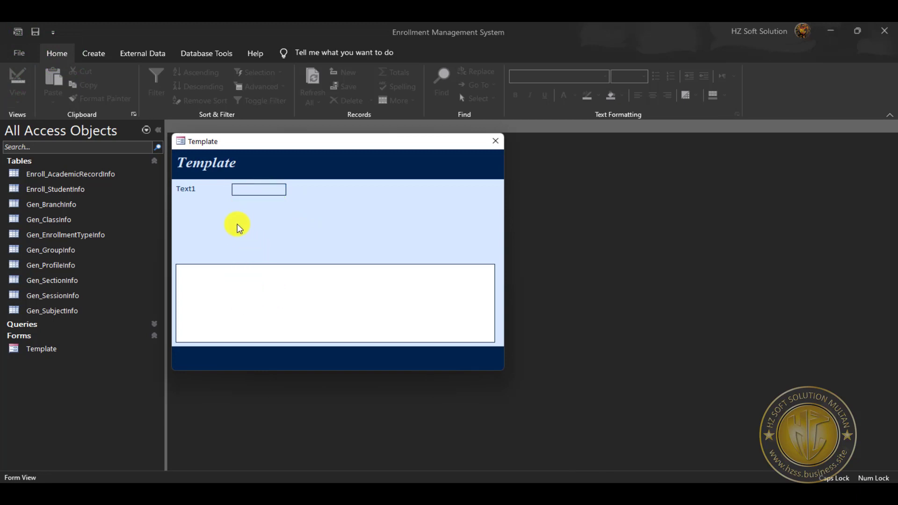
left_click(237, 223)
left_click(237, 288)
left_click(258, 190)
left_click(247, 279)
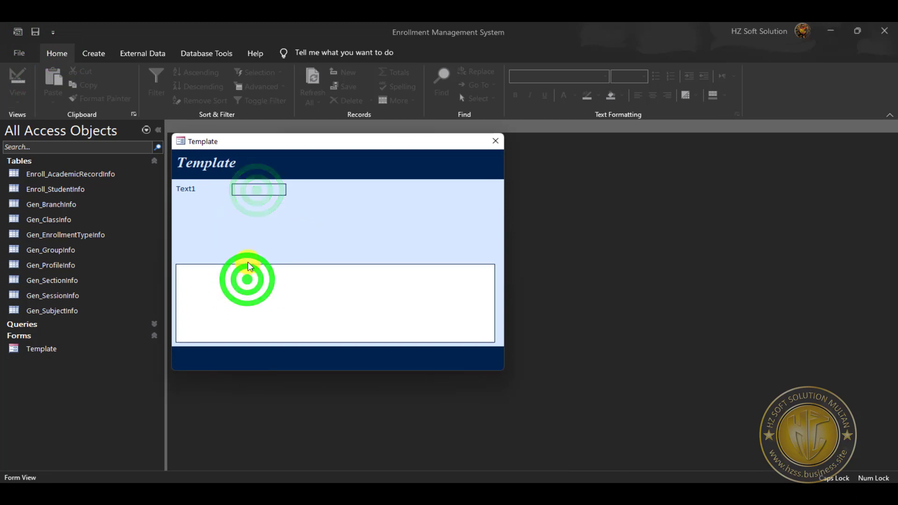
Return the form to Design View and save it
right_click(411, 161)
left_click(461, 194)
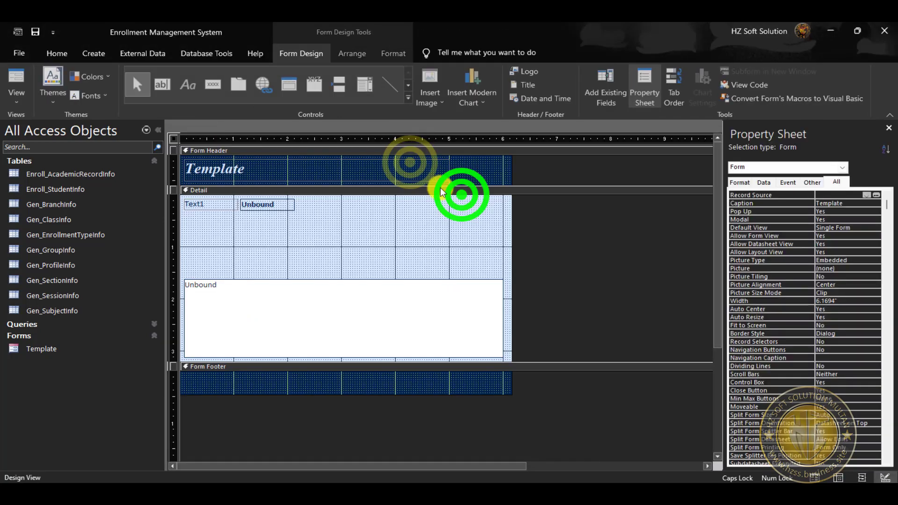
left_click(35, 32)
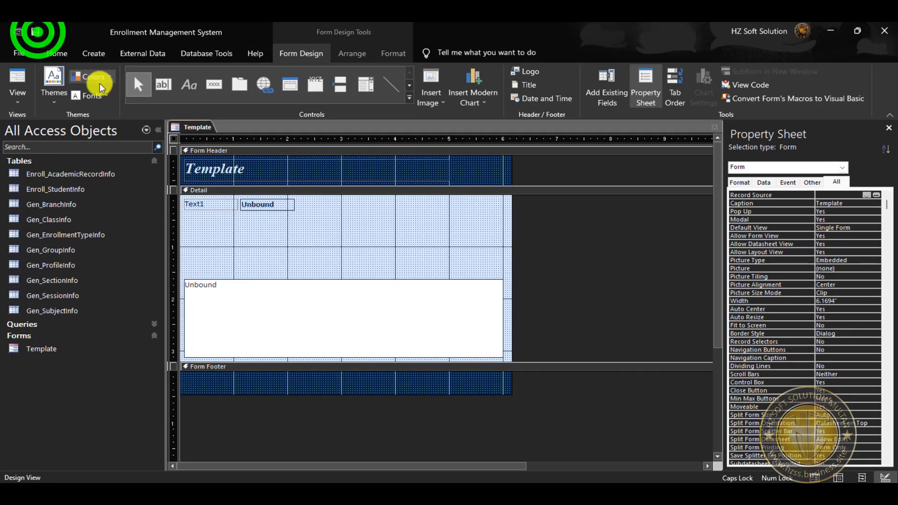
Add a command button to the form footer without the wizard and caption it Add New
left_click(214, 84)
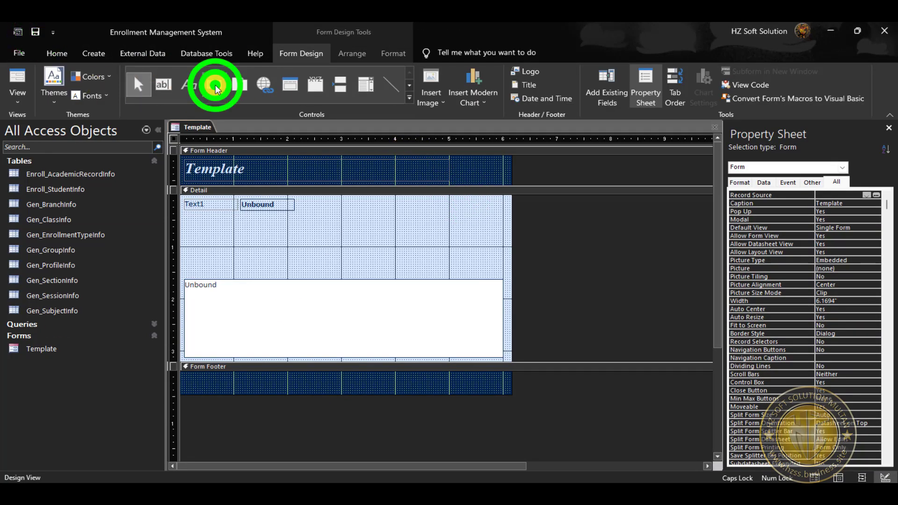
left_click(188, 377)
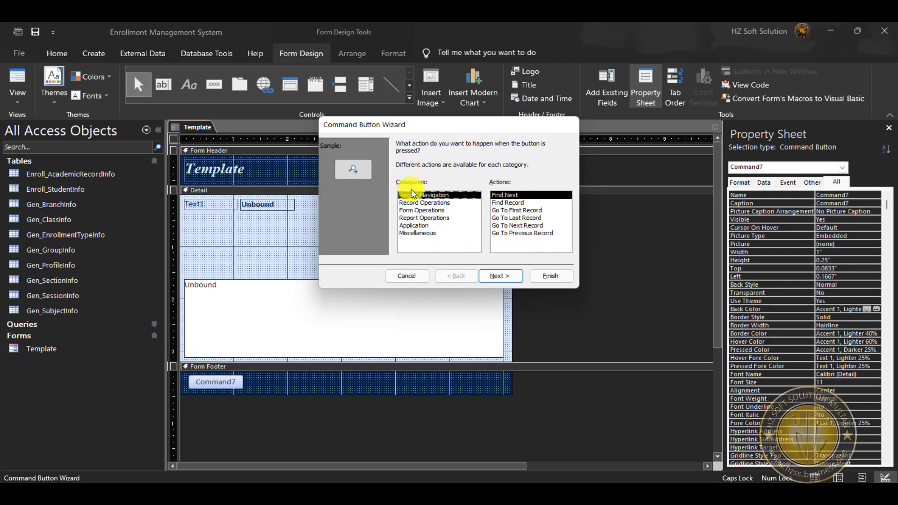
left_click(406, 276)
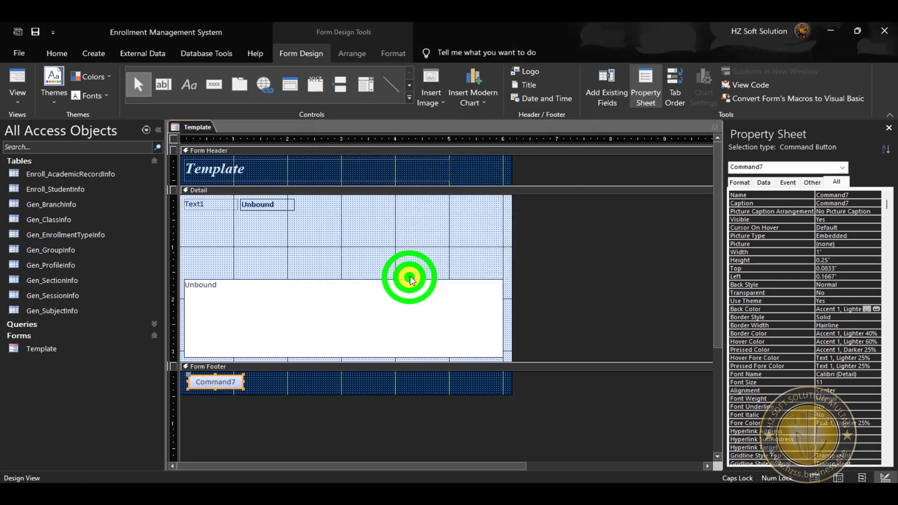
left_click(210, 383)
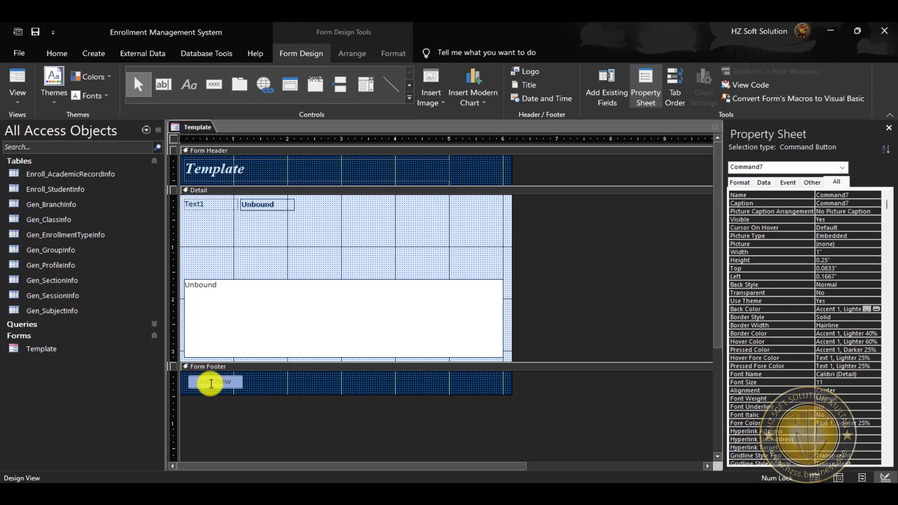
left_click(259, 381)
Set the Add New button's back color to Access Theme 5 and its fore color to Access Theme 10
left_click(221, 382)
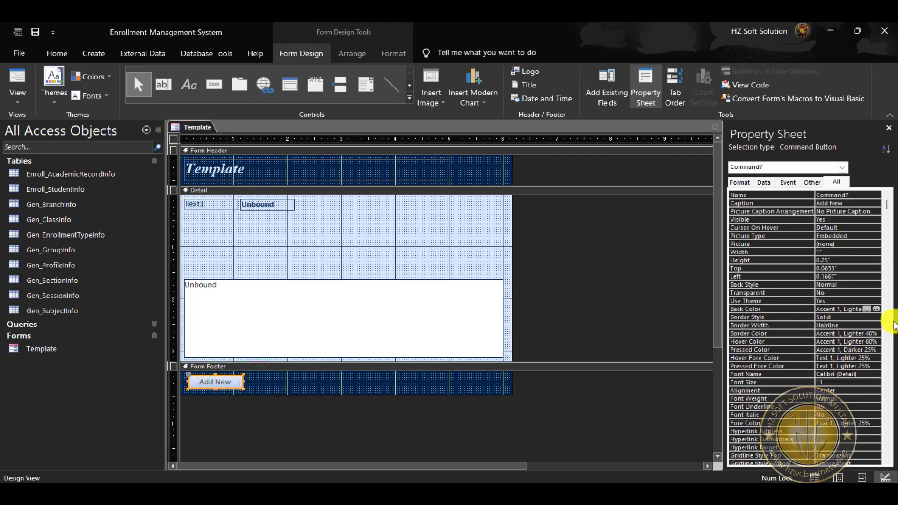
left_click(875, 309)
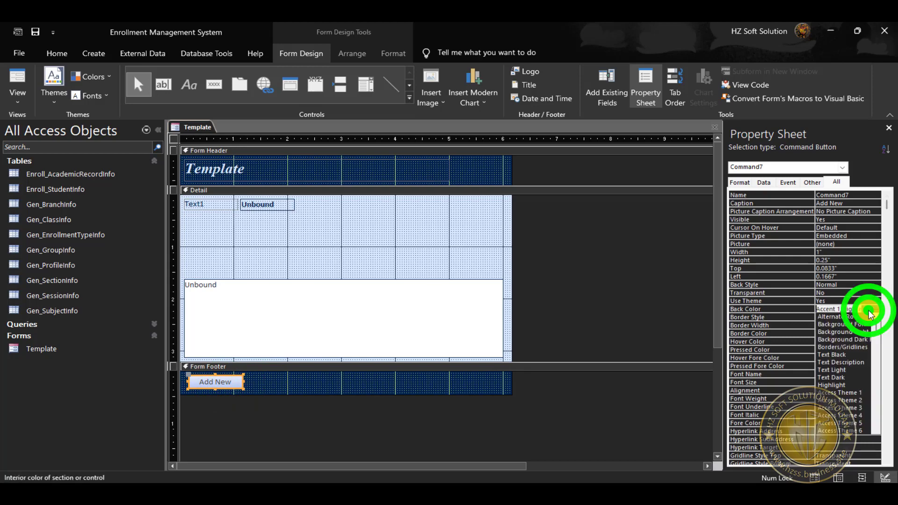
left_click(863, 426)
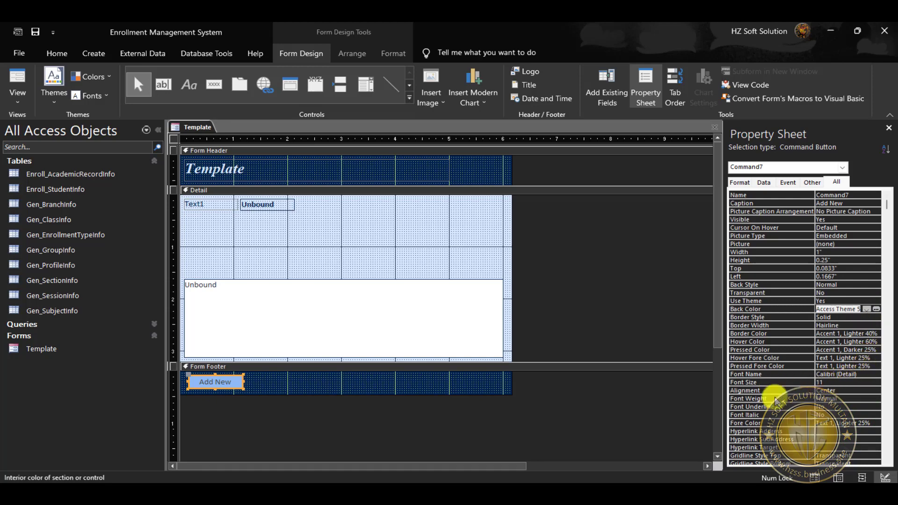
left_click(868, 424)
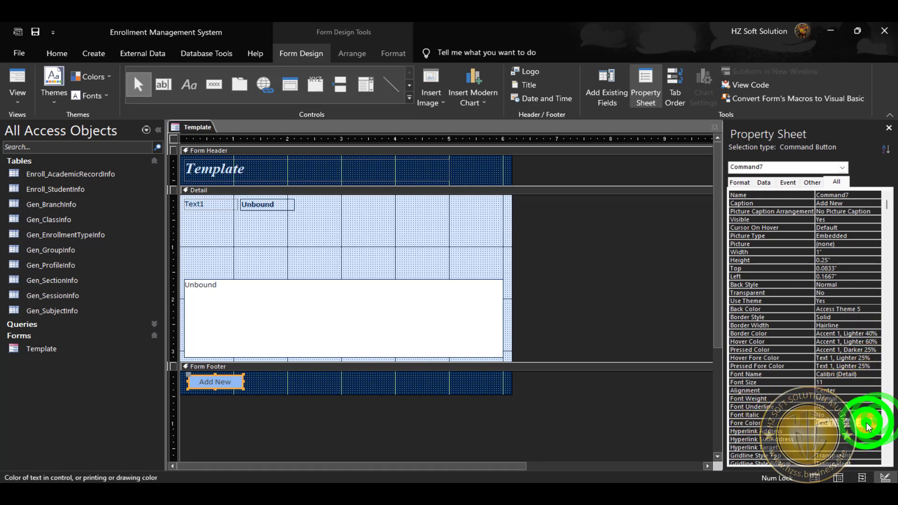
left_click(868, 423)
left_click(857, 406)
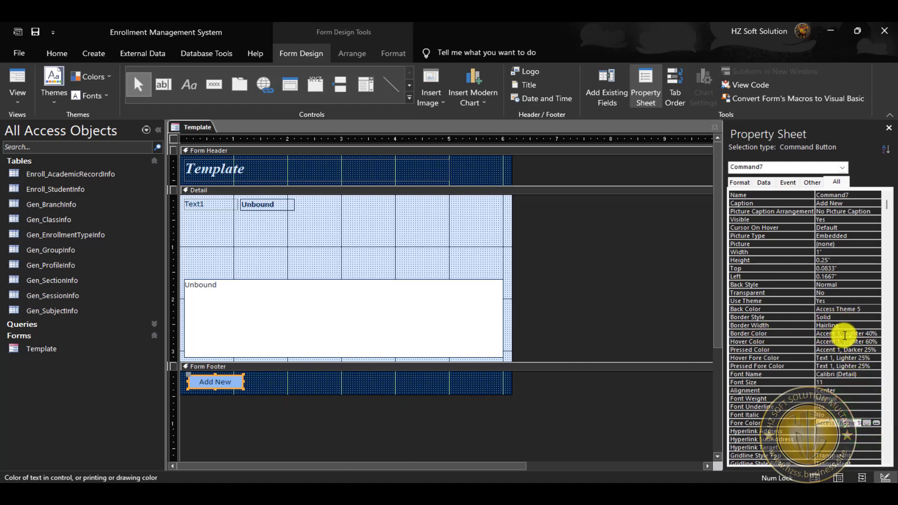
Set the Add New button's border color to Access Theme 10 and its hover color to the standard yellow #FFC20E
left_click(846, 334)
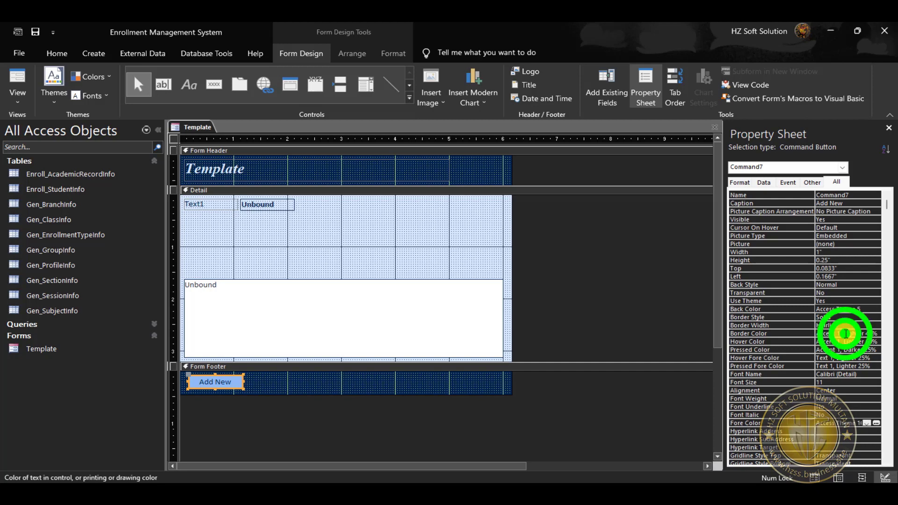
left_click(873, 334)
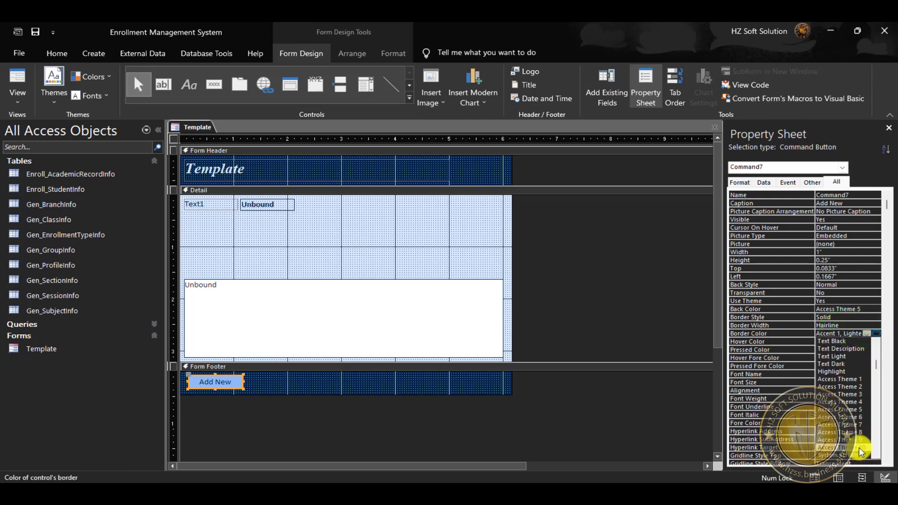
left_click(865, 435)
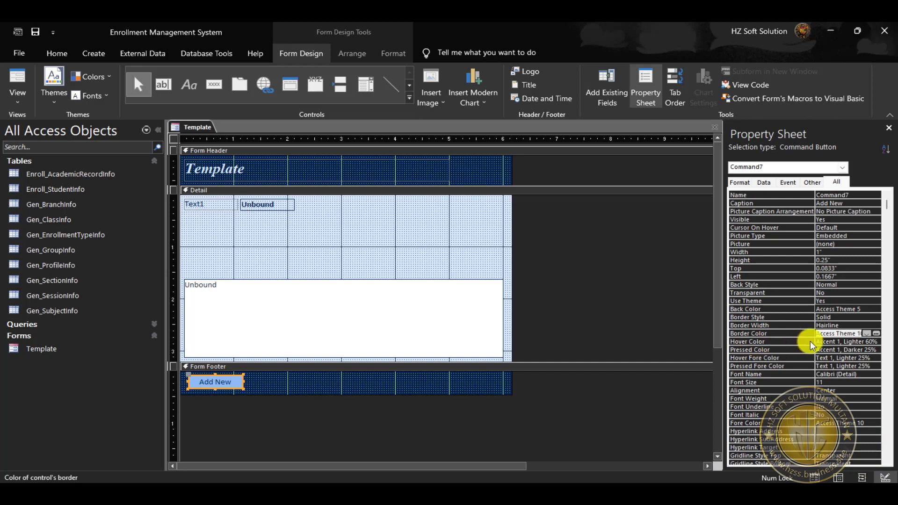
left_click(826, 342)
left_click(871, 343)
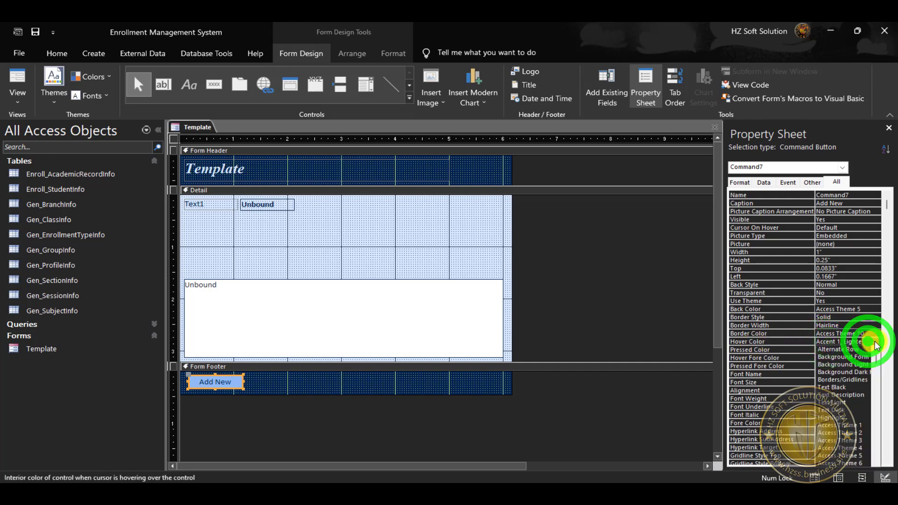
left_click(877, 344)
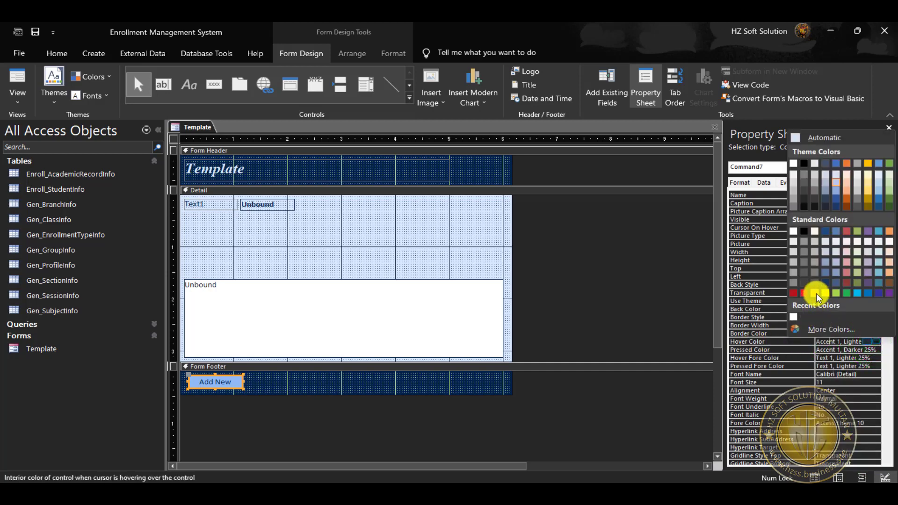
left_click(815, 294)
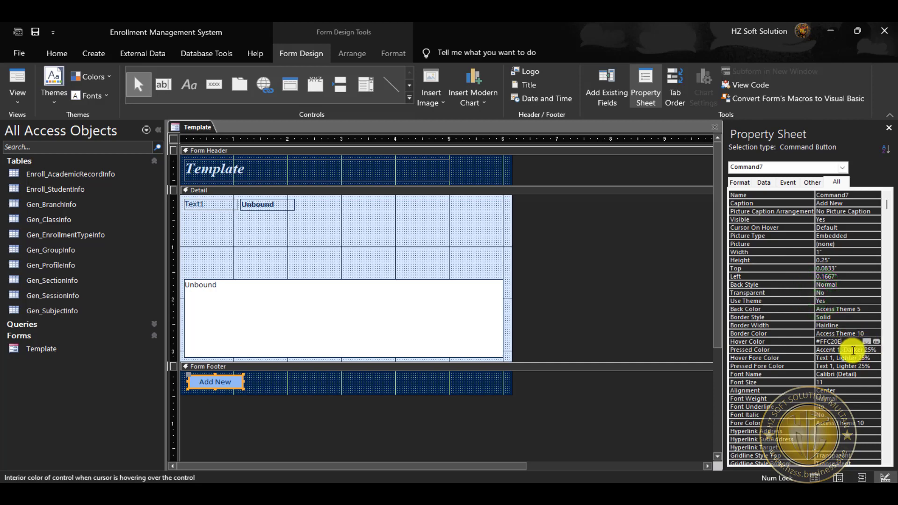
Set the Add New button's pressed color to Access Theme 10
left_click(842, 350)
left_click(875, 350)
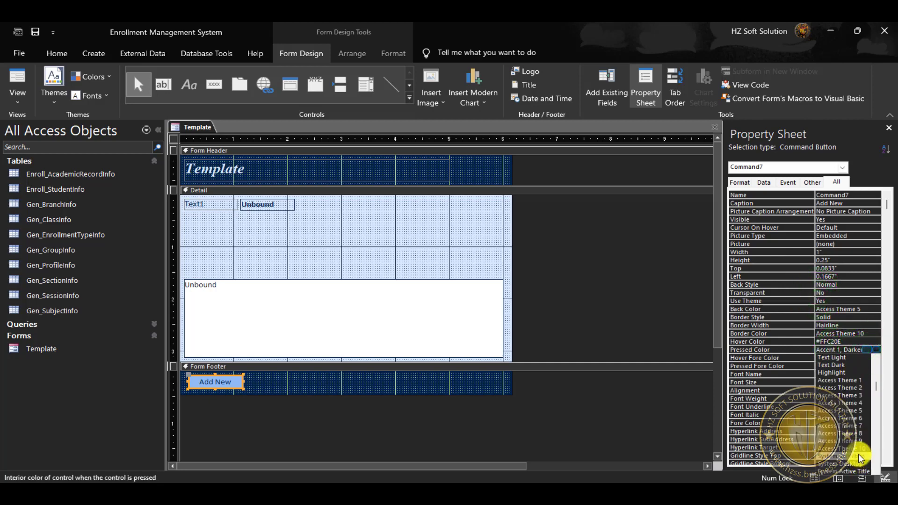
left_click(868, 445)
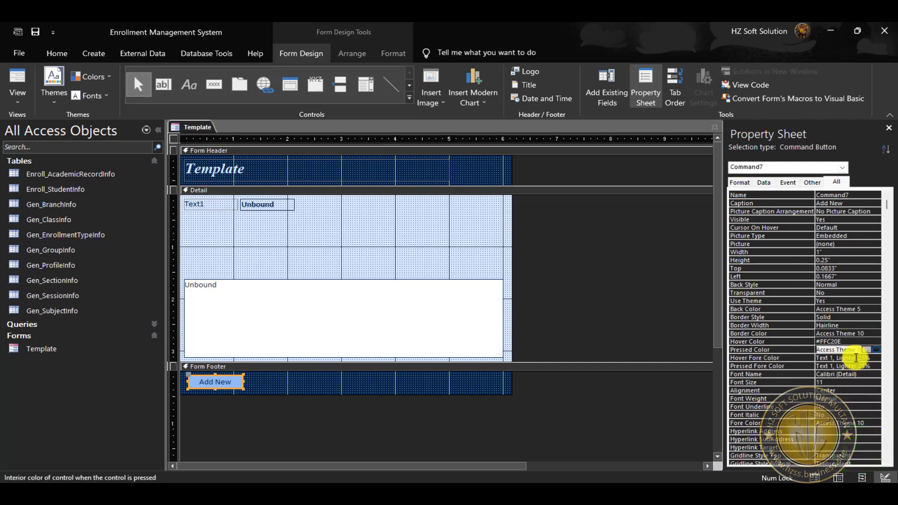
left_click(857, 358)
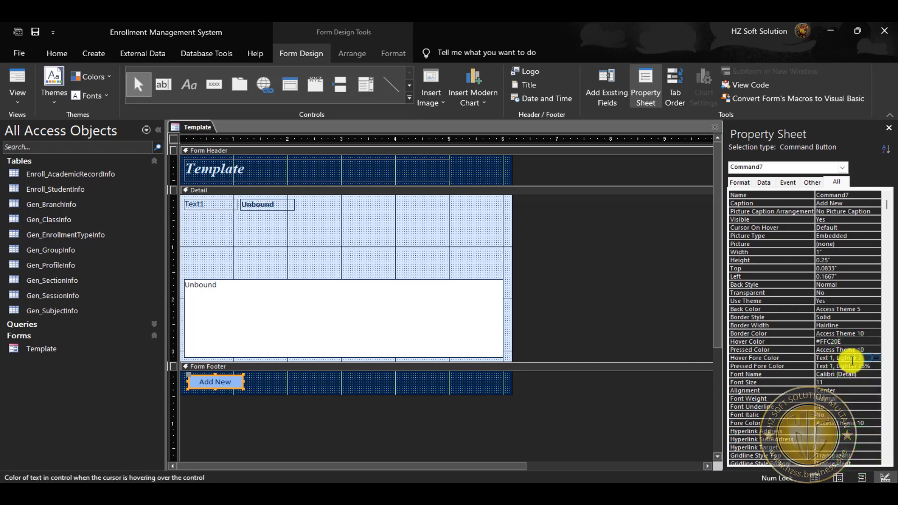
Set the Add New button's pressed color to Access Theme 3
left_click(851, 350)
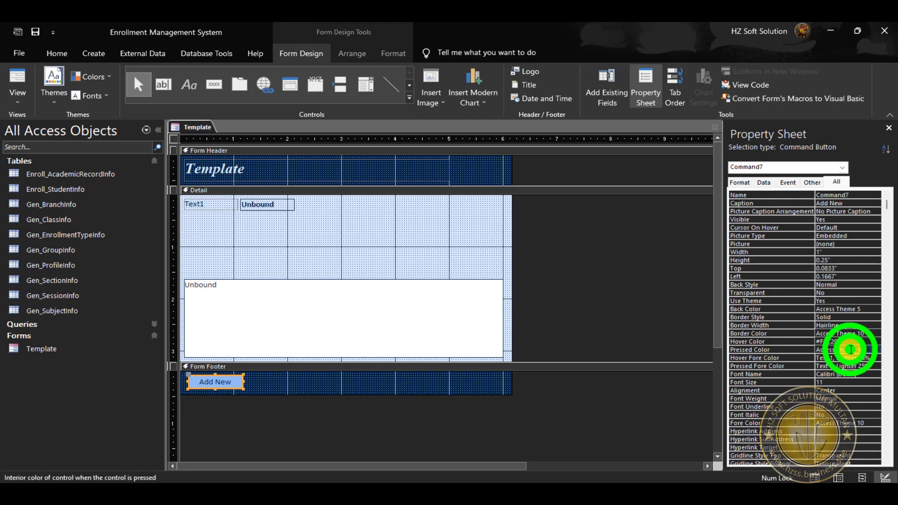
left_click(867, 351)
scroll(862, 379, "up", 4)
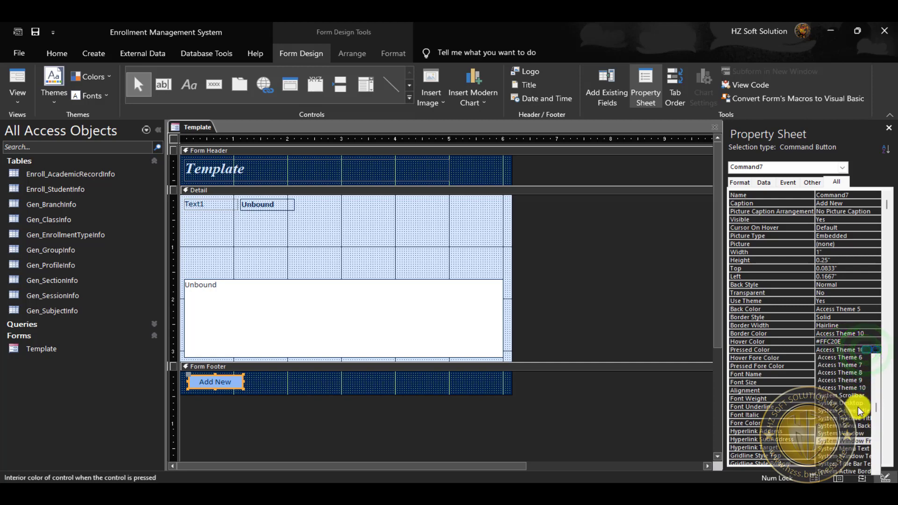
left_click(857, 384)
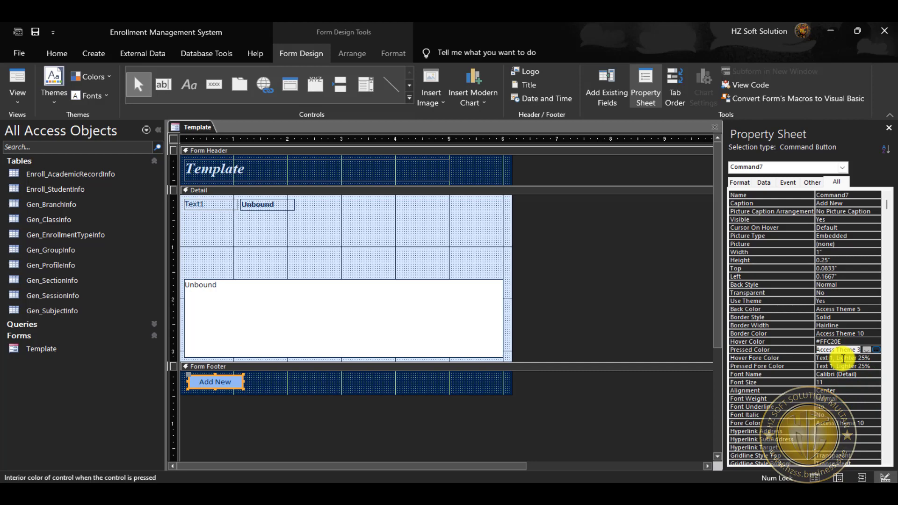
Set both the hover fore color and the pressed fore color of the Add New button to Access Theme 10
left_click(843, 359)
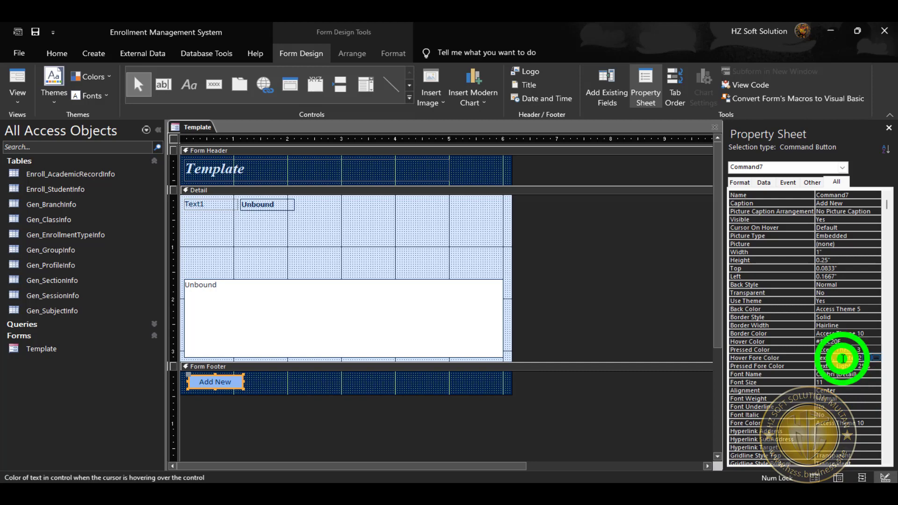
left_click(868, 360)
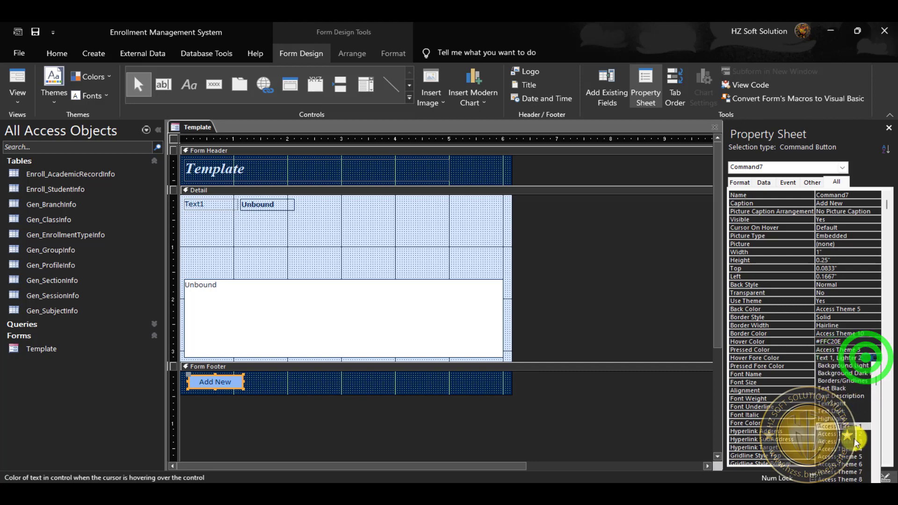
left_click(852, 473)
left_click(855, 366)
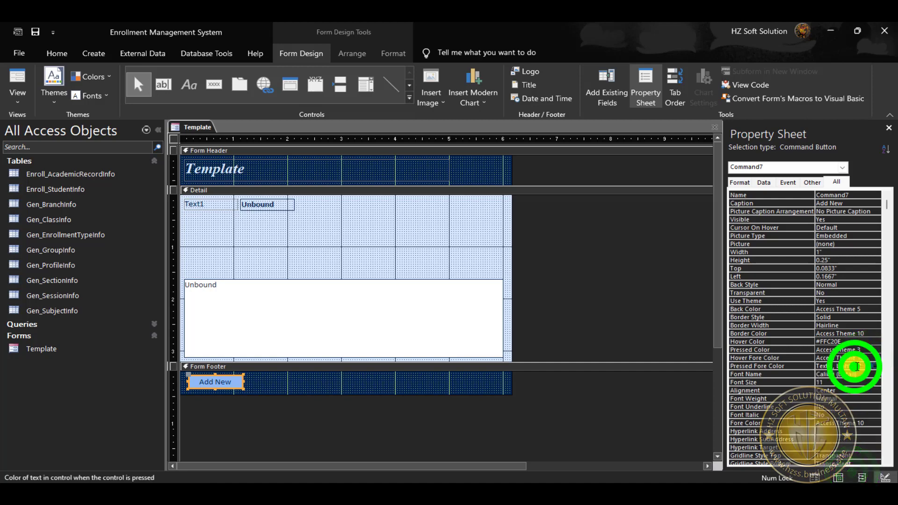
left_click(873, 367)
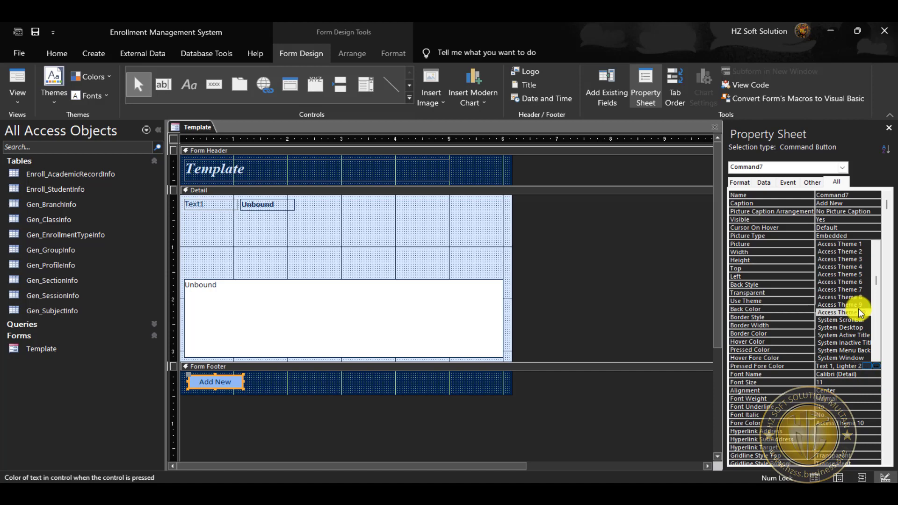
left_click(859, 309)
left_click(278, 381)
Format the Add New button's text as bold at font size 10, and save the form
left_click(210, 382)
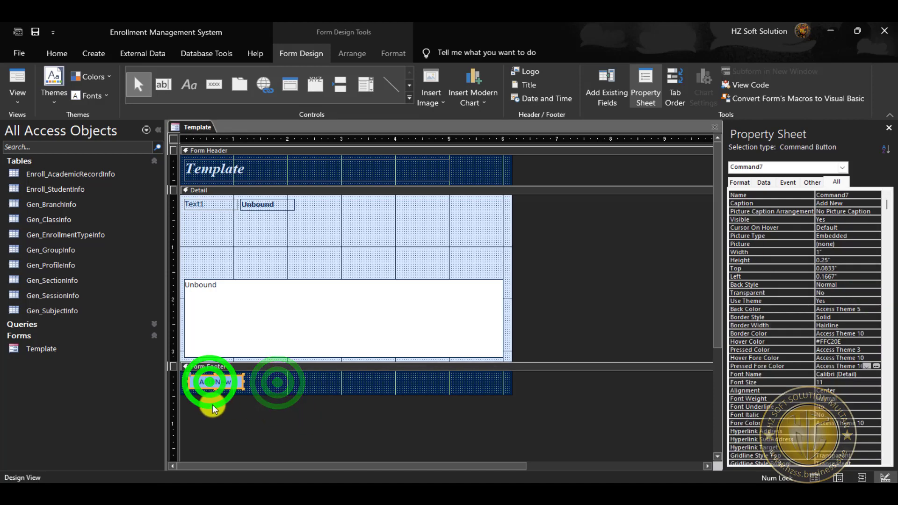
left_click(391, 53)
left_click(231, 76)
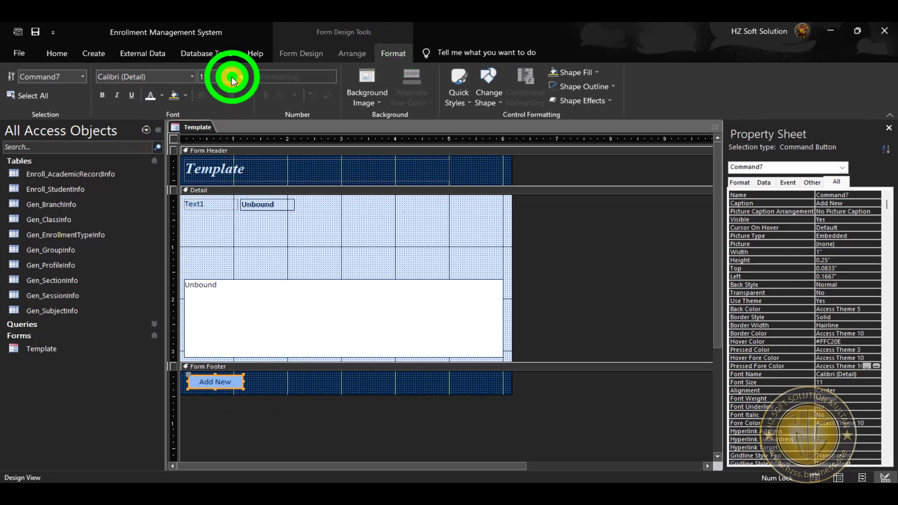
left_click(205, 113)
left_click(101, 95)
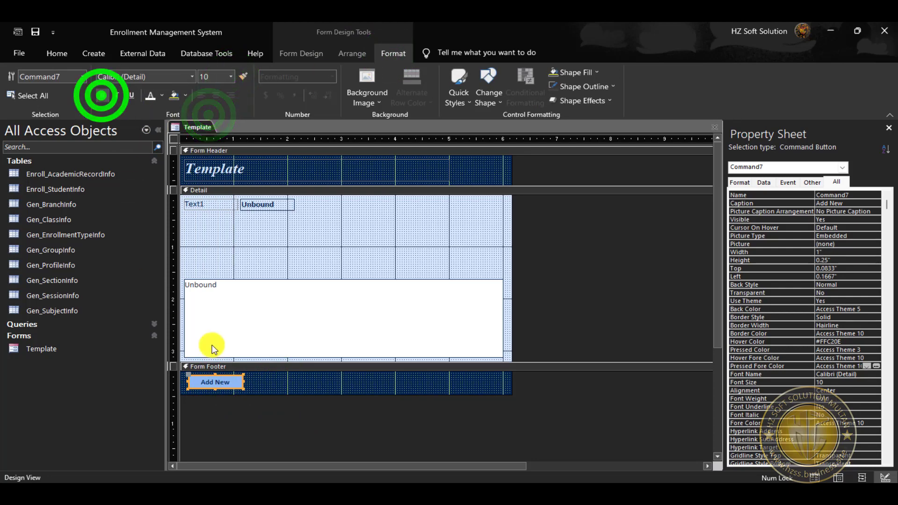
left_click(266, 391)
left_click(38, 34)
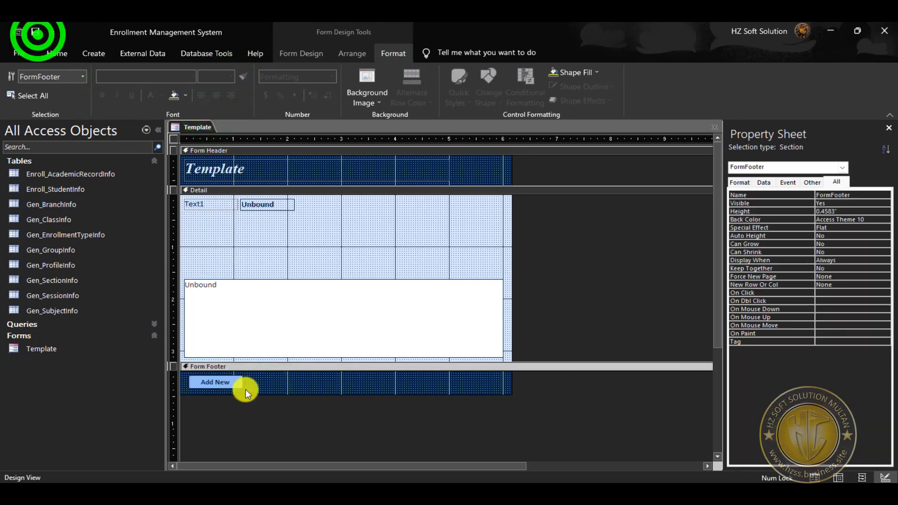
Duplicate the Add New button in the form footer directly below the original
left_click(261, 381)
left_click_drag(262, 381, 215, 397)
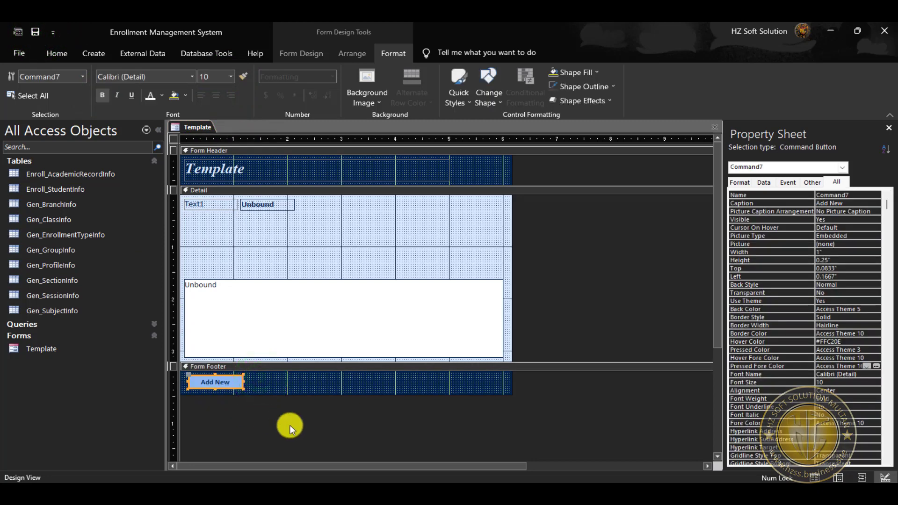
key("ctrl+v")
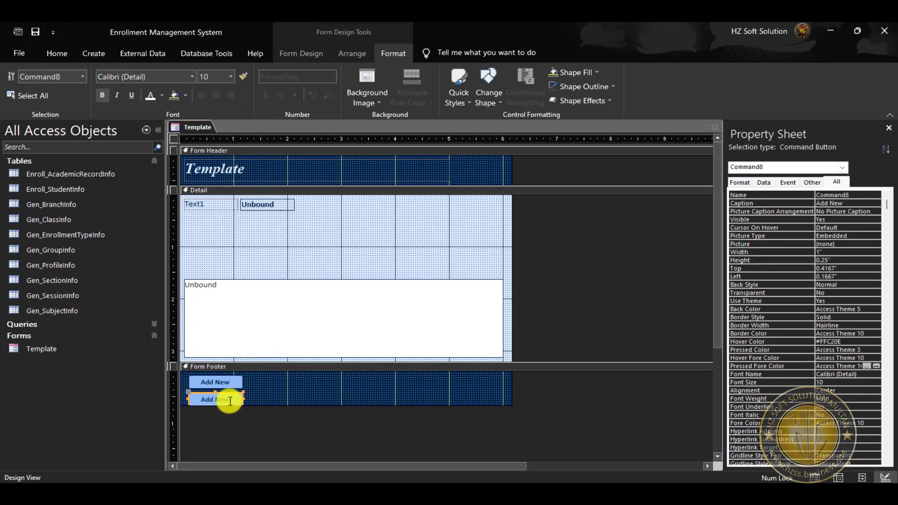
Change the caption of the duplicated footer button to Save
left_click(225, 401)
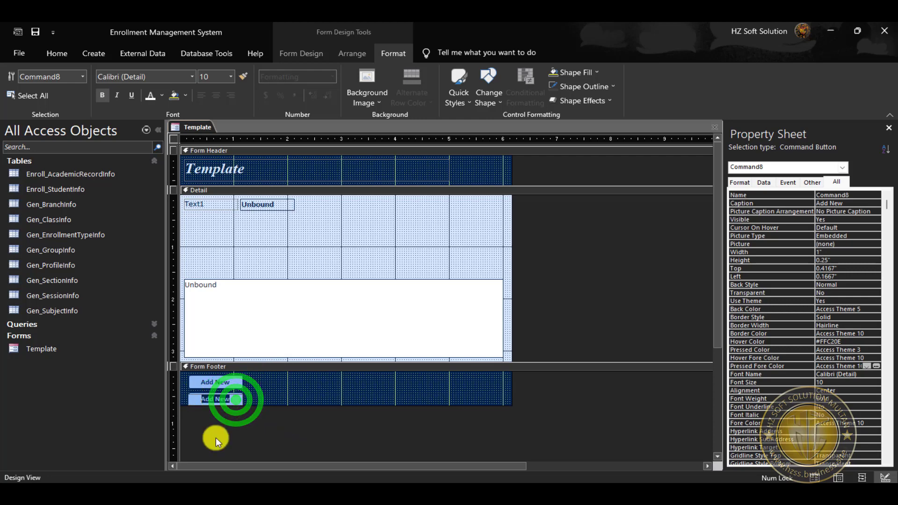
type("Save")
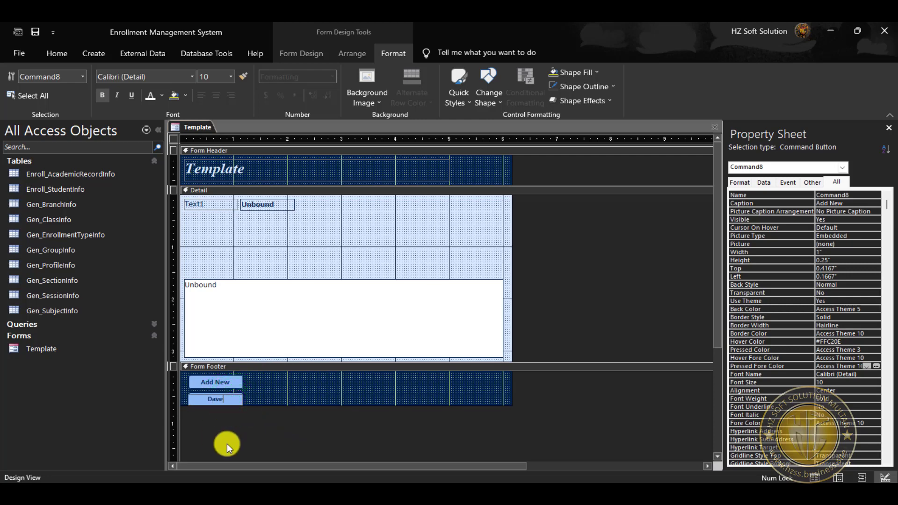
key("BackSpace")
key("BackSpace")
key("BackSpace")
key("BackSpace")
type("Save")
Paste another copy of the Add New button into the form footer, move it beside the existing buttons and caption it Eidt
left_click(262, 402)
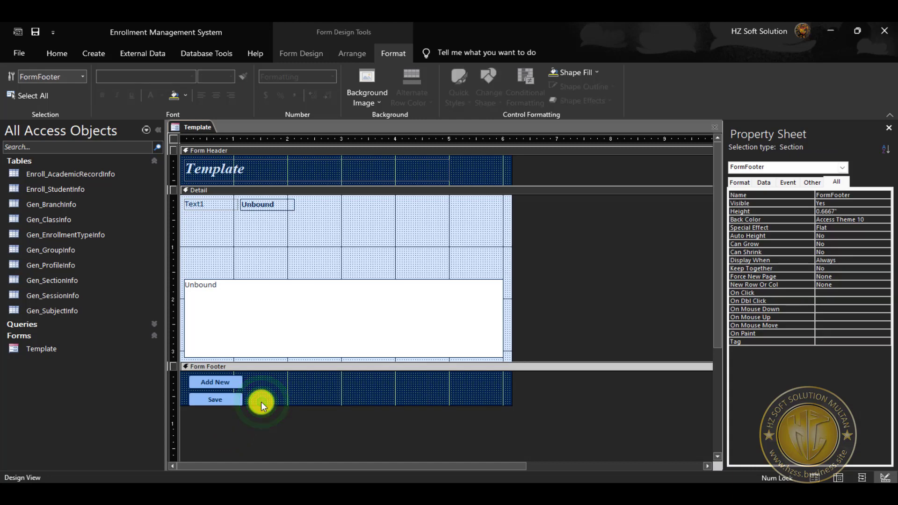
key("ctrl+v")
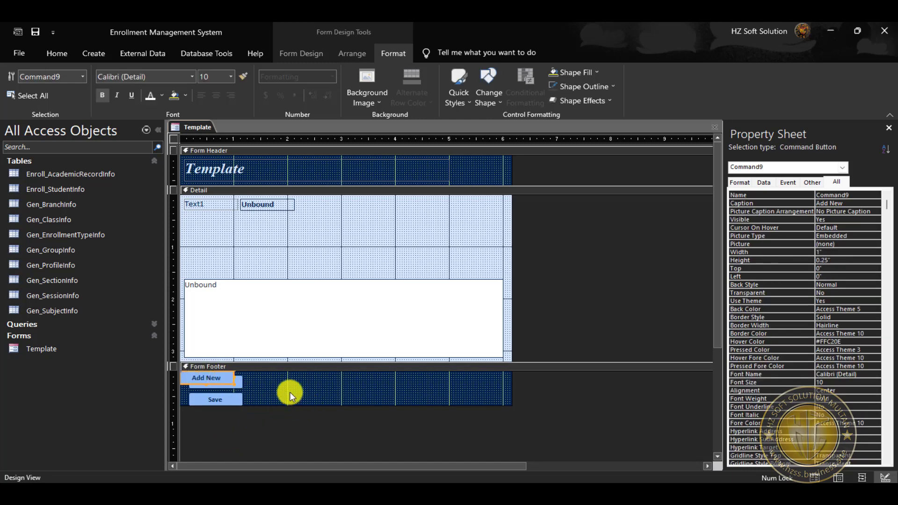
left_click(290, 392)
left_click_drag(227, 379, 322, 392)
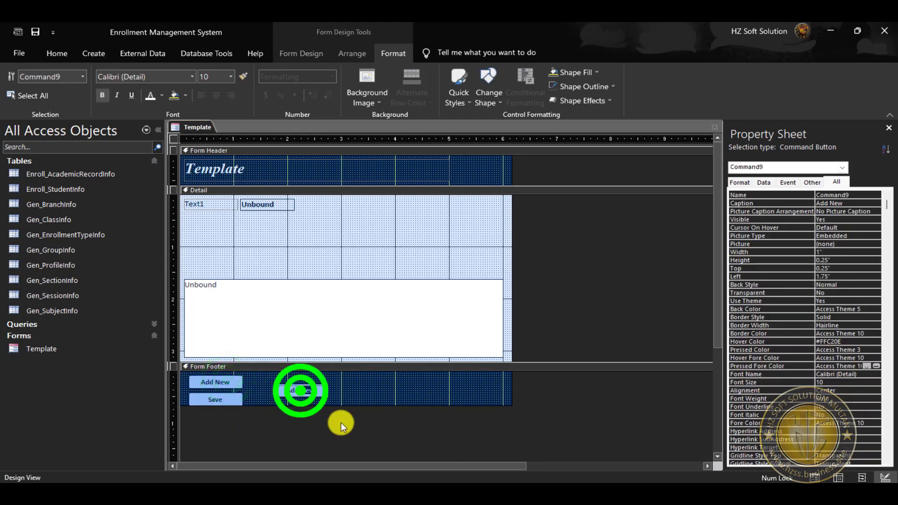
type("Eid")
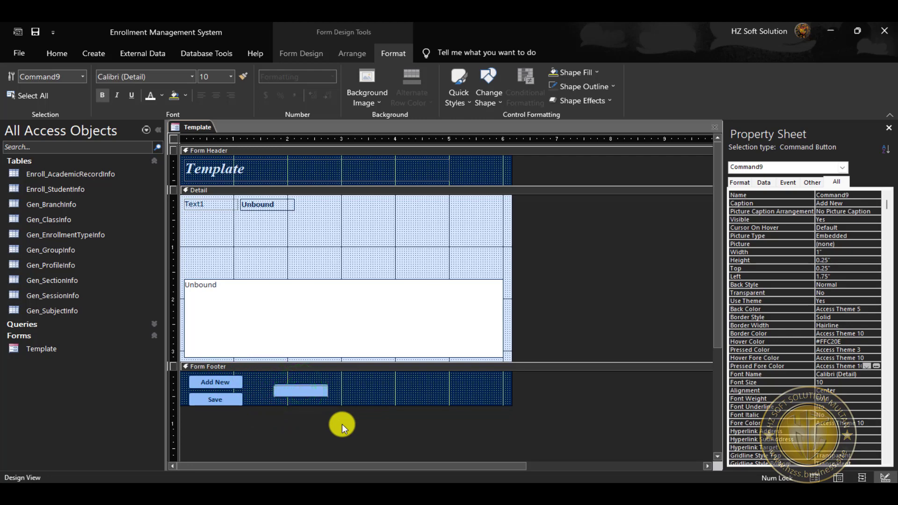
type("t")
key("Tab")
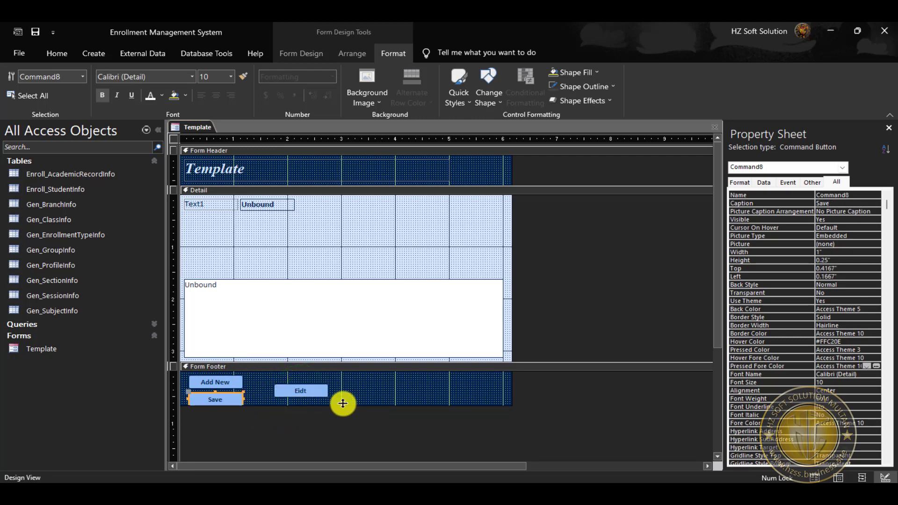
Duplicate the Save button directly below itself in the form footer and caption the copy Search
key("ctrl+c")
key("ctrl+v")
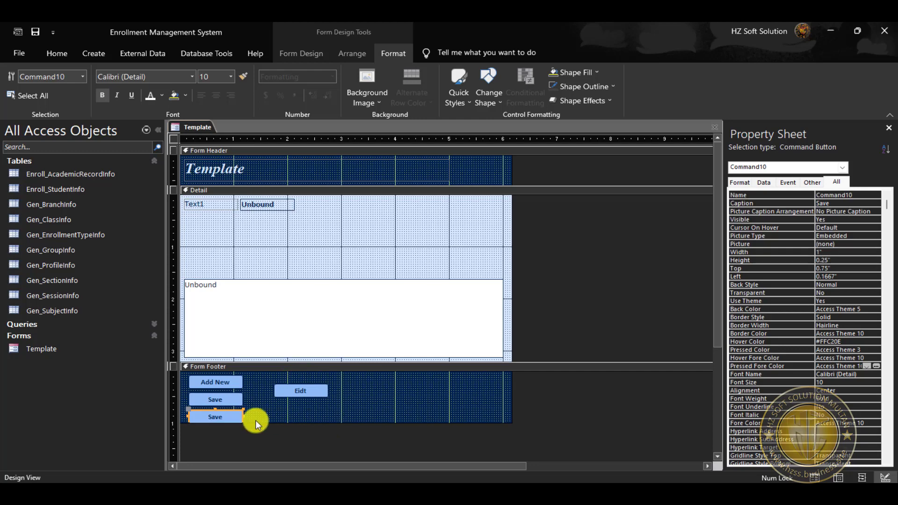
left_click(218, 415)
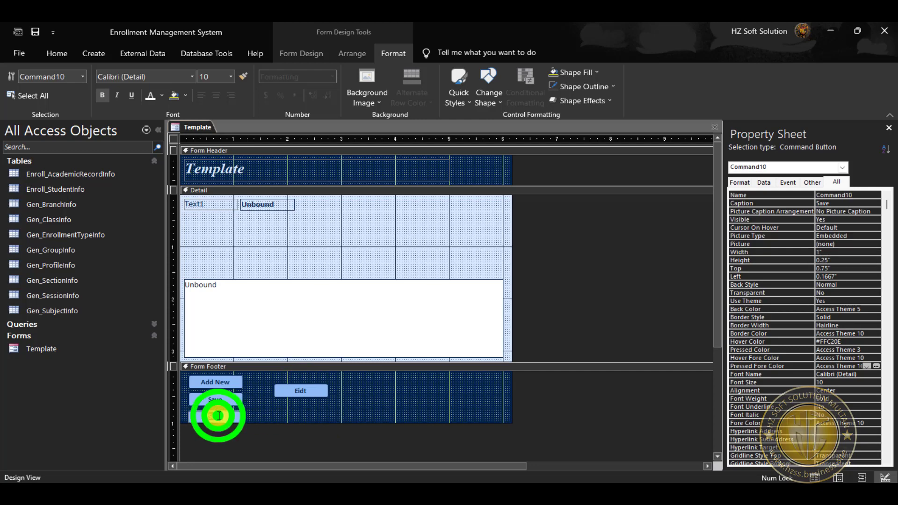
left_click(276, 416)
left_click(227, 416)
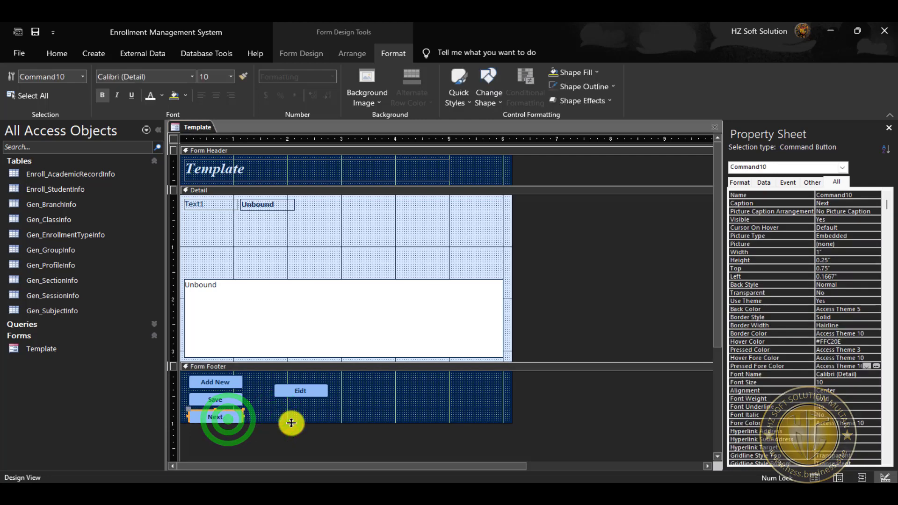
left_click(220, 418)
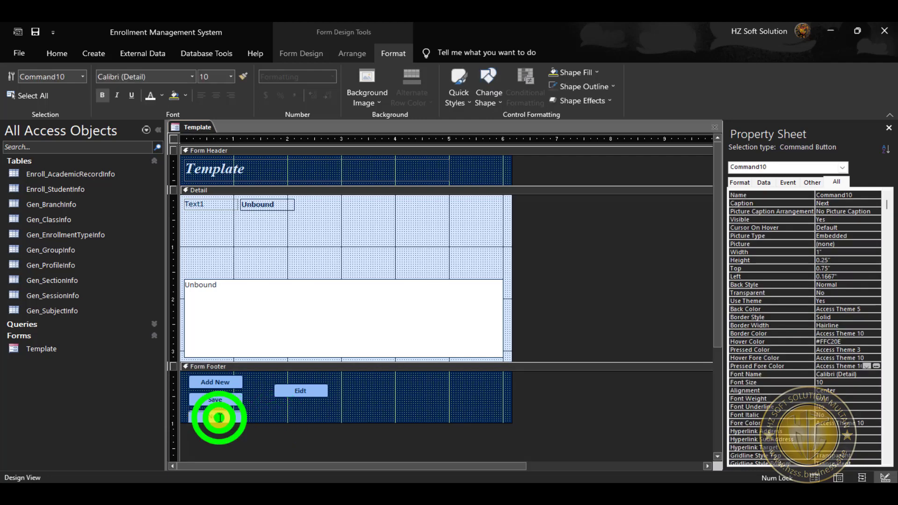
type("Se")
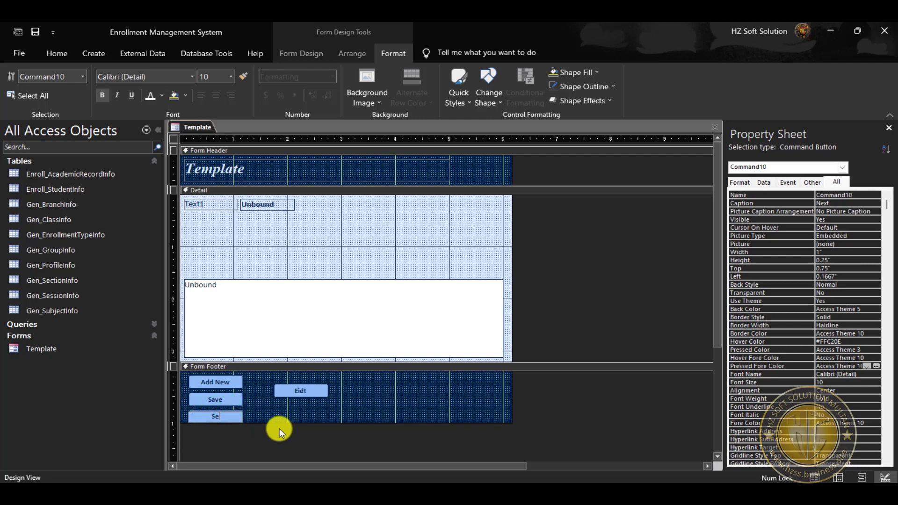
type("arch")
key("Tab")
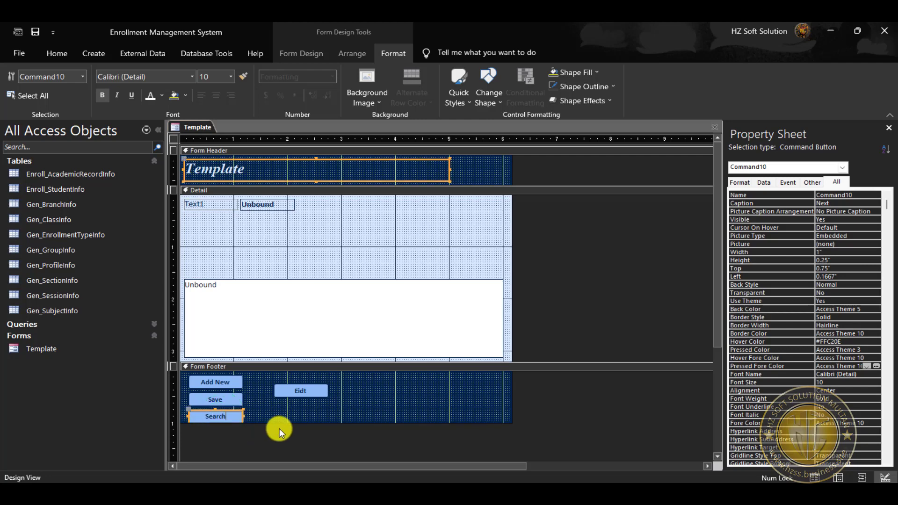
Duplicate the Search button directly below itself in the form footer and caption the copy Close
left_click(241, 416)
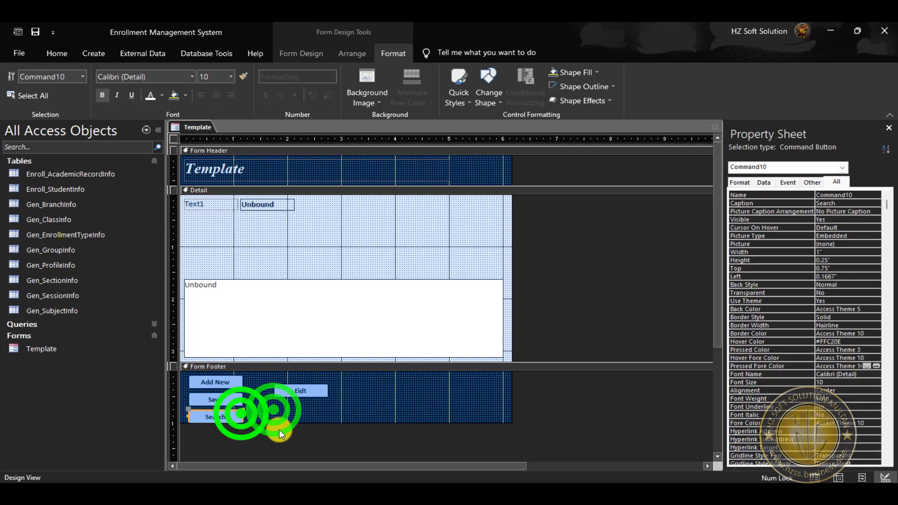
key("ctrl+c")
key("ctrl+v")
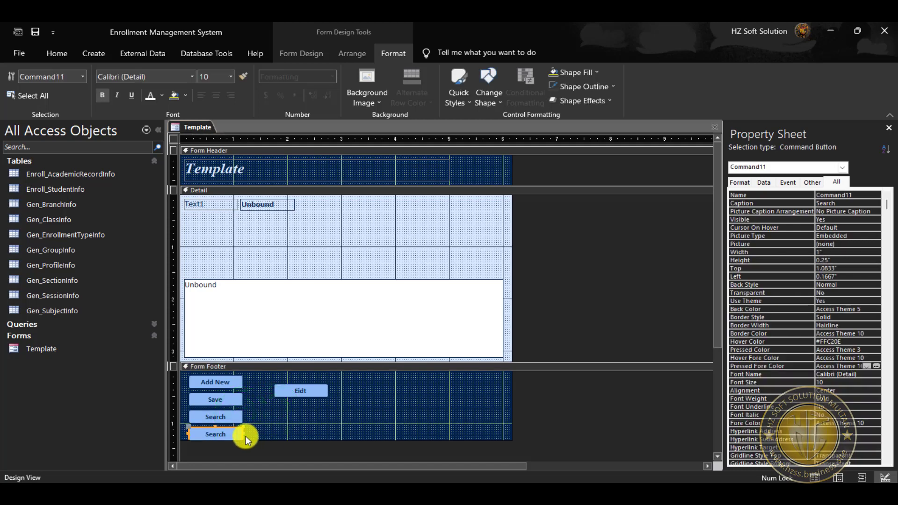
double_click(215, 434)
type("Cl")
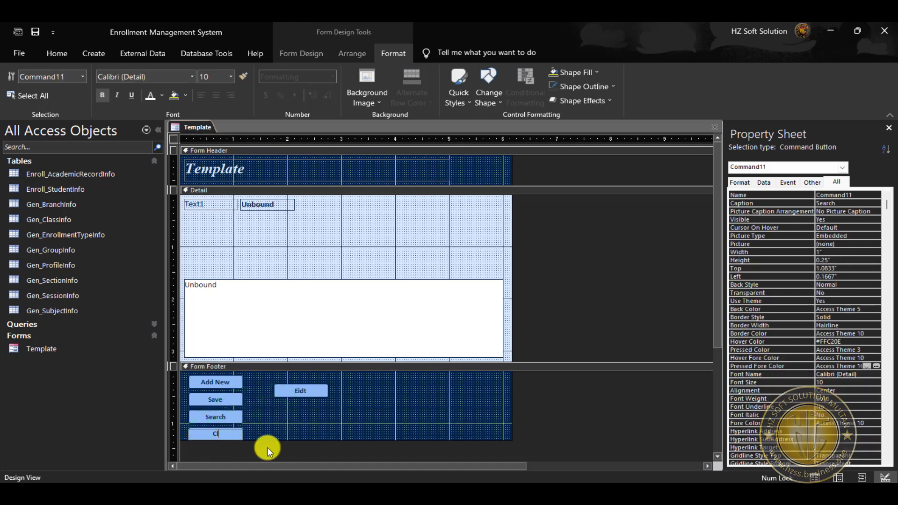
type("ose")
left_click(287, 433)
Put the Add New button in a stacked layout with Narrow control padding
left_click(220, 384)
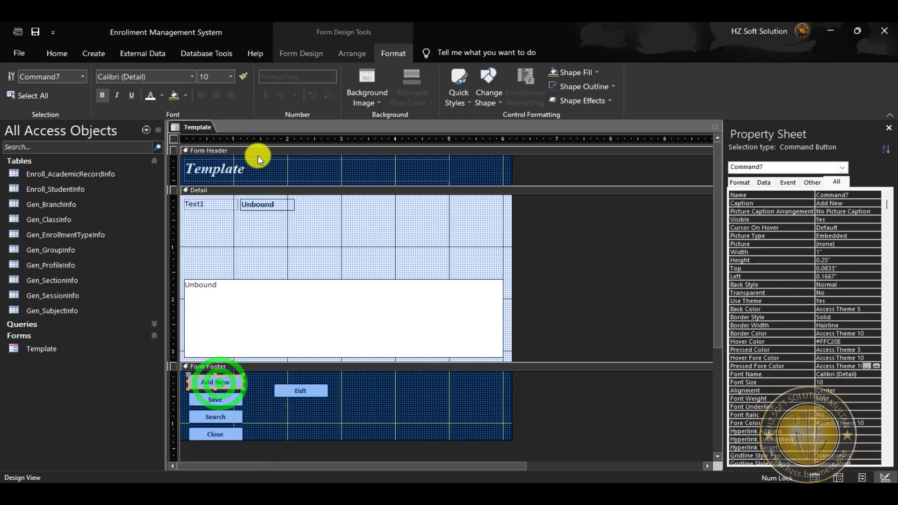
left_click(281, 52)
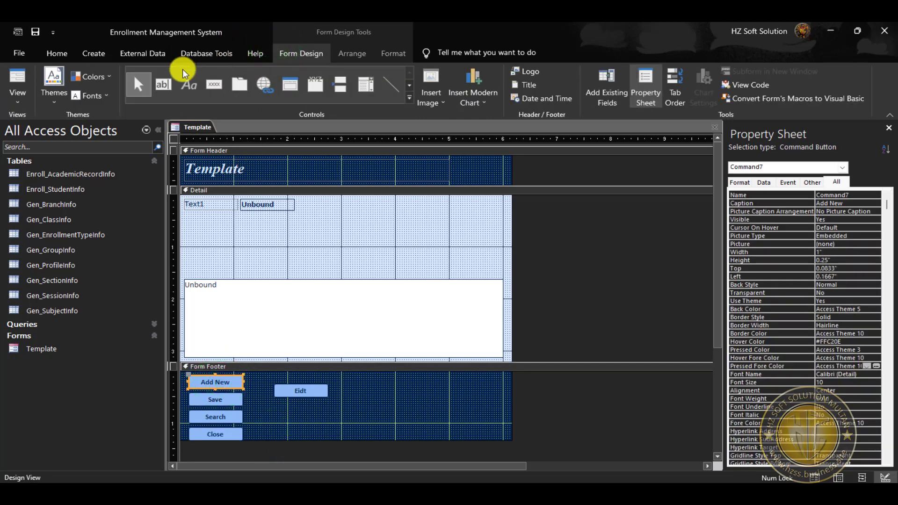
left_click(352, 54)
left_click(52, 83)
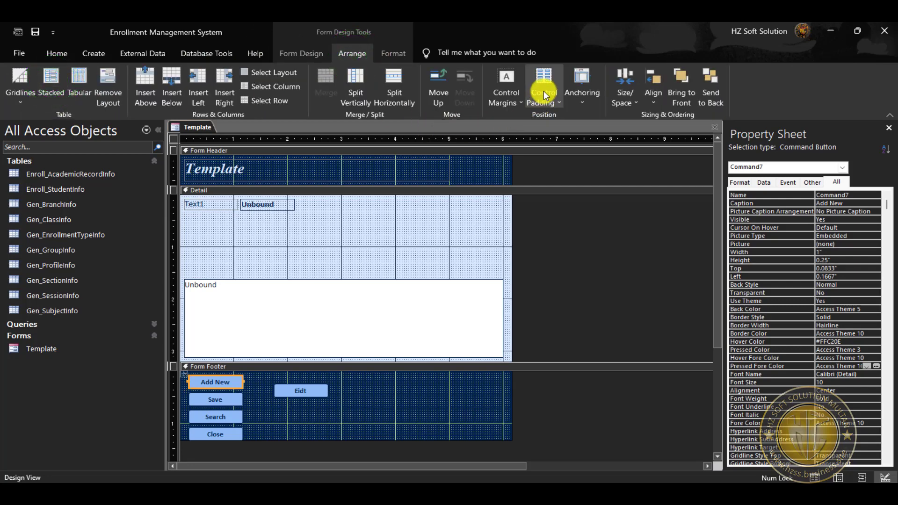
left_click(543, 91)
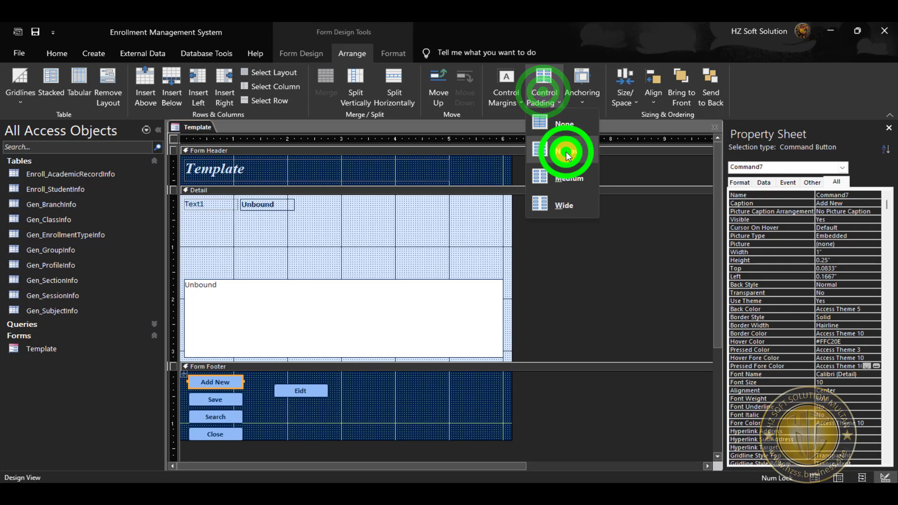
left_click(566, 152)
Line up the Save, Eidt and Search buttons, in that order, beside Add New in one footer layout row
left_click(307, 415)
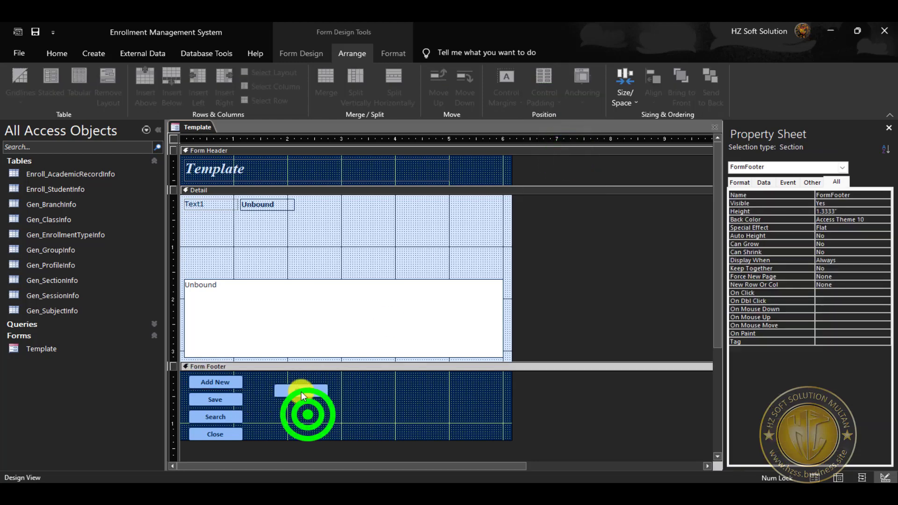
left_click_drag(302, 392, 403, 418)
left_click_drag(214, 400, 271, 383)
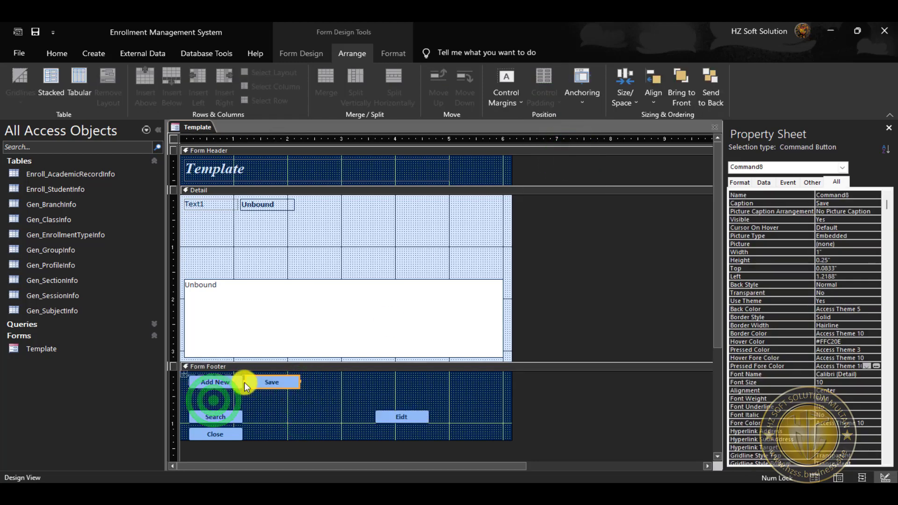
left_click_drag(211, 416, 325, 380)
left_click(313, 412)
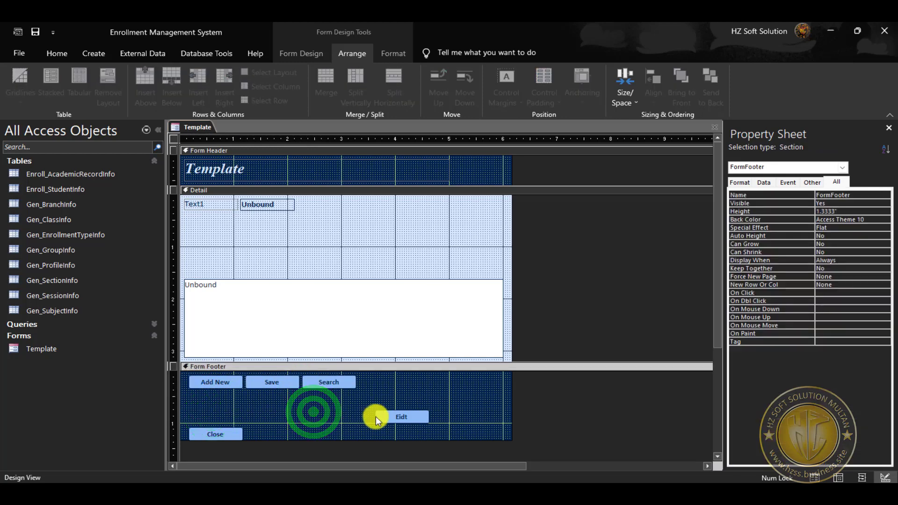
left_click_drag(400, 417, 302, 385)
left_click(319, 409)
left_click(337, 421)
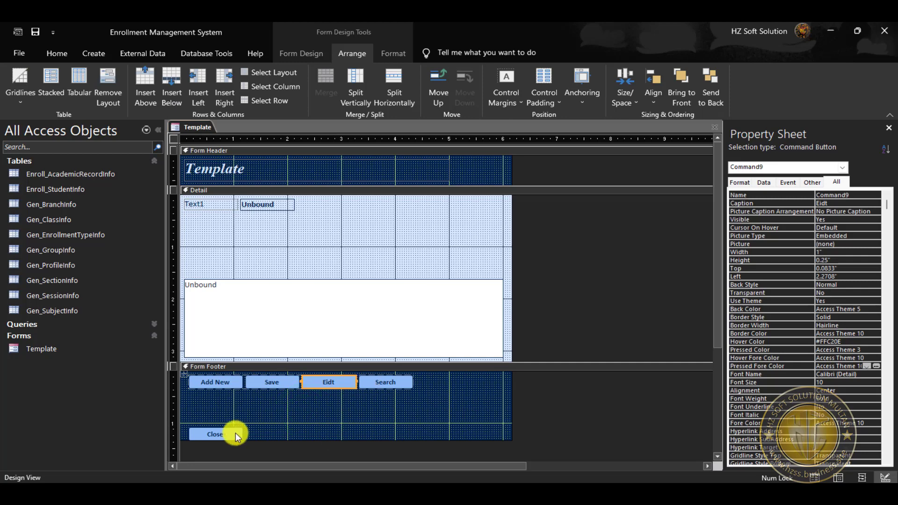
Add the Close button after Search in the footer button row and shrink the form footer to about 0.42" high
left_click_drag(234, 433, 376, 393)
left_click(389, 420)
left_click(377, 436)
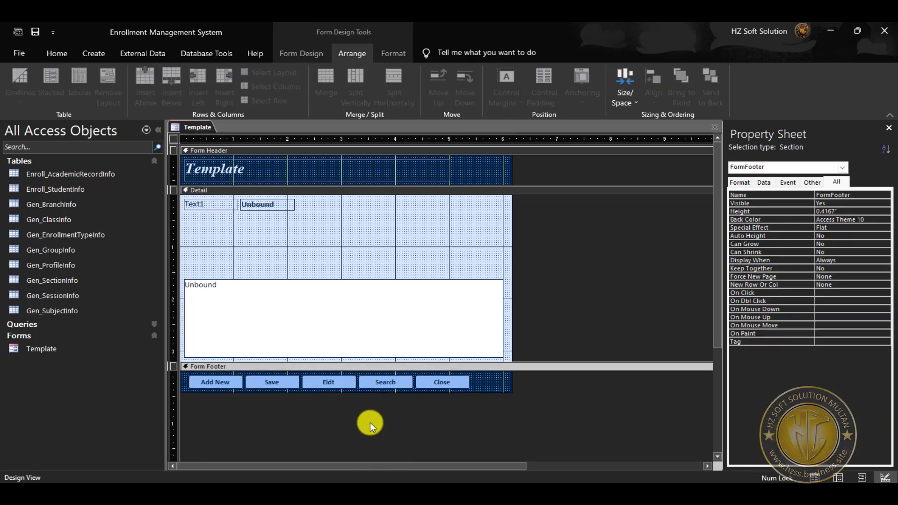
left_click(370, 422)
left_click(454, 392)
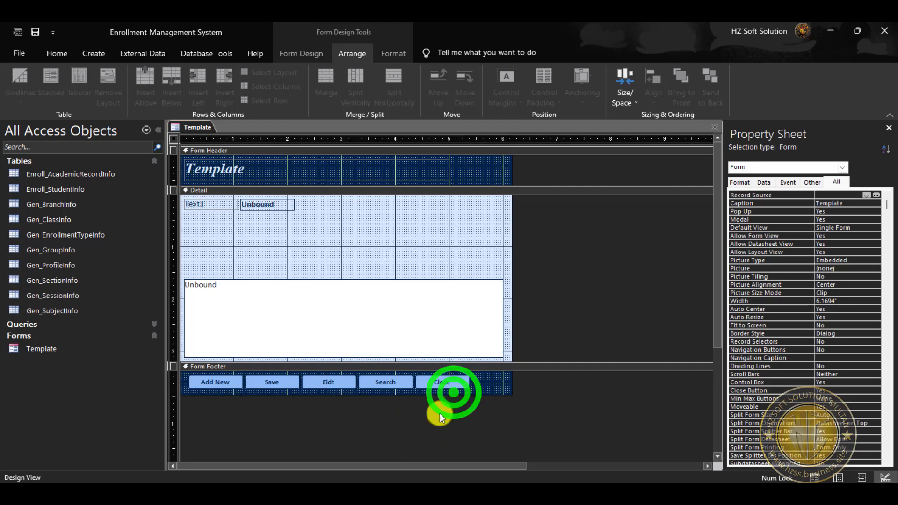
left_click_drag(471, 421, 213, 389)
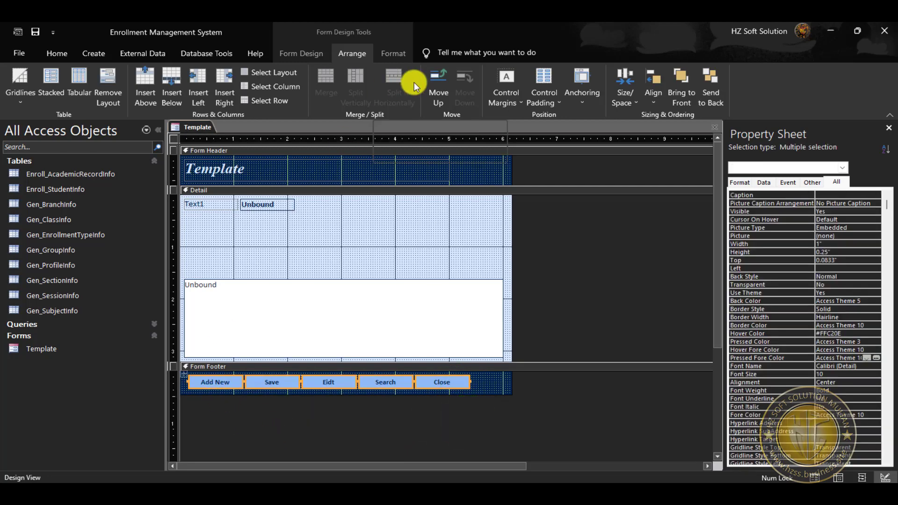
left_click(513, 409)
left_click(484, 395)
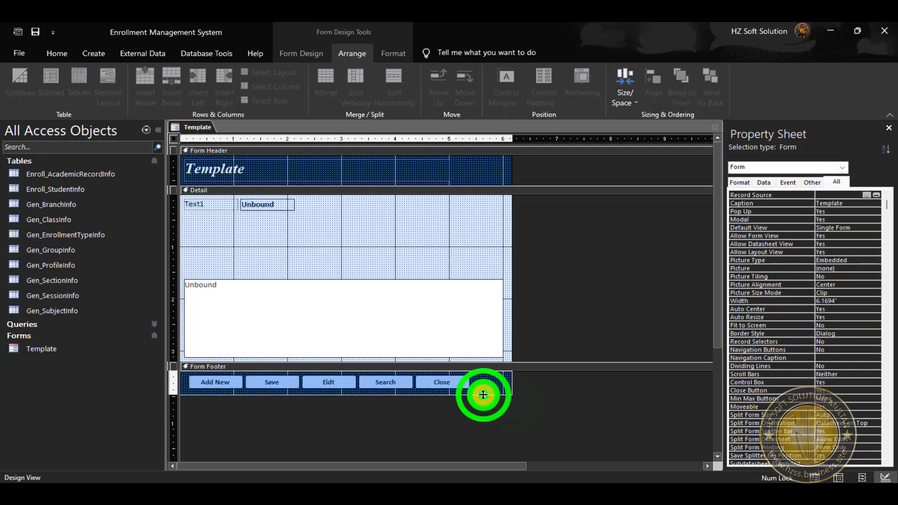
Select all five footer buttons and look through the shapes available for them
left_click_drag(483, 393, 231, 390)
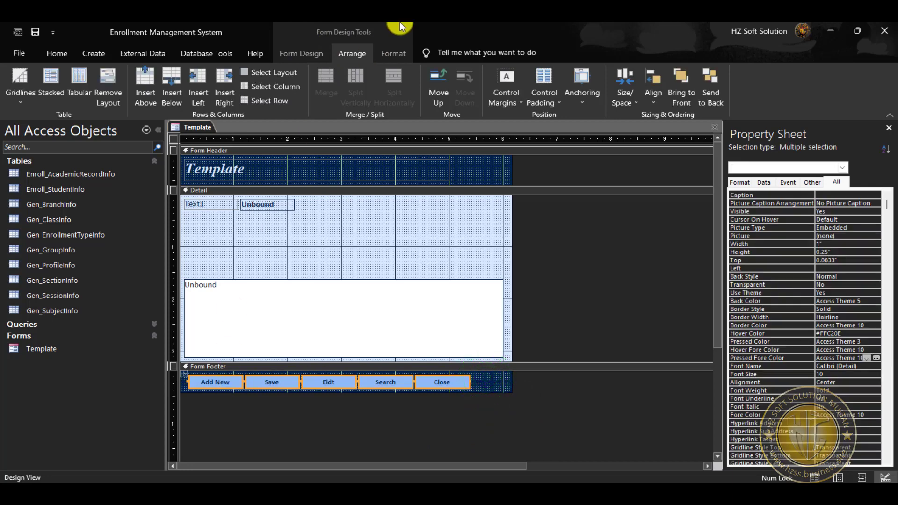
left_click(389, 52)
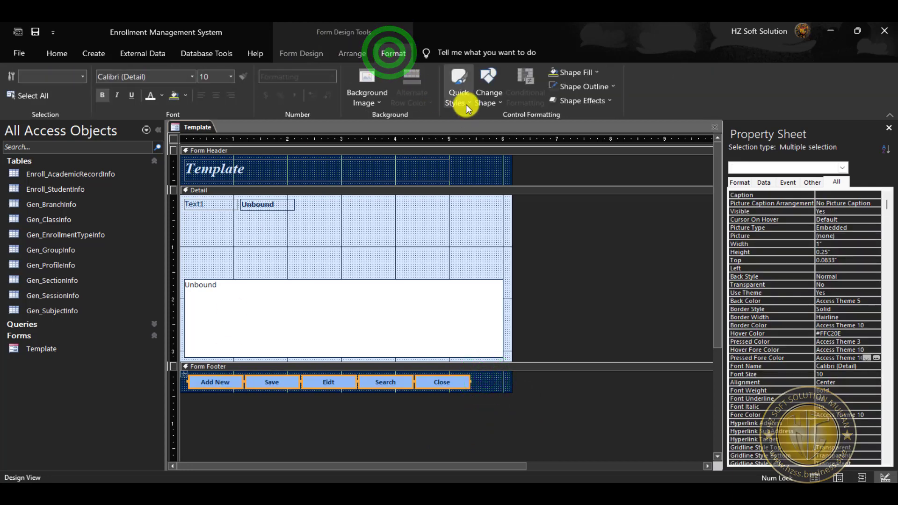
left_click(503, 103)
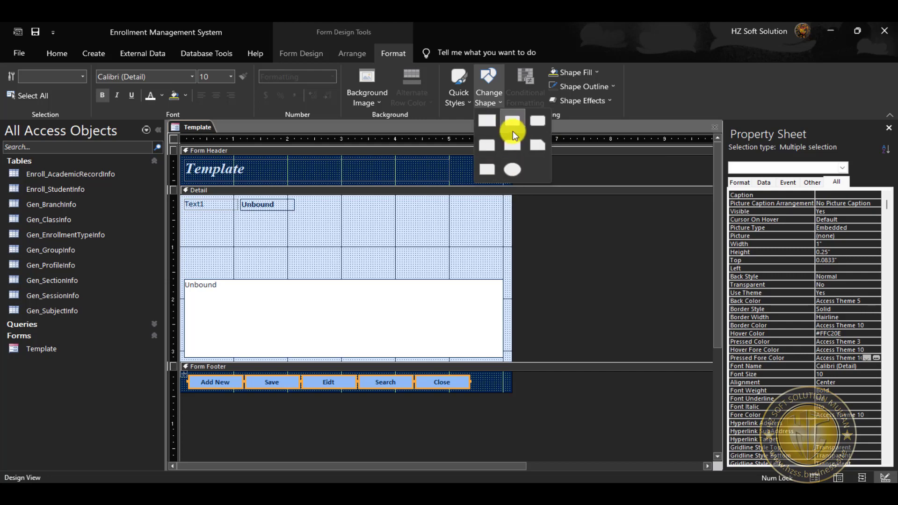
left_click(675, 88)
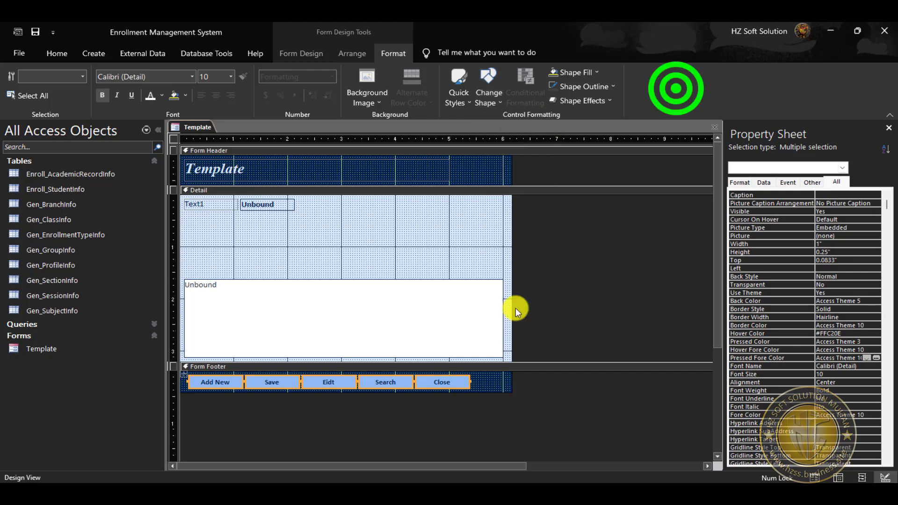
left_click(419, 407)
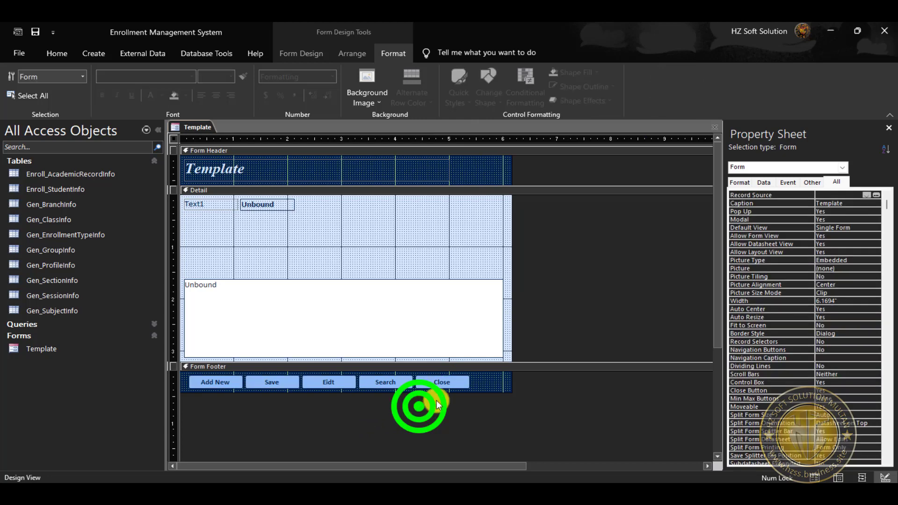
Widen the form to about 7.21" and the frmGrid subform to about 7.04", and save the form
left_click_drag(511, 221, 568, 226)
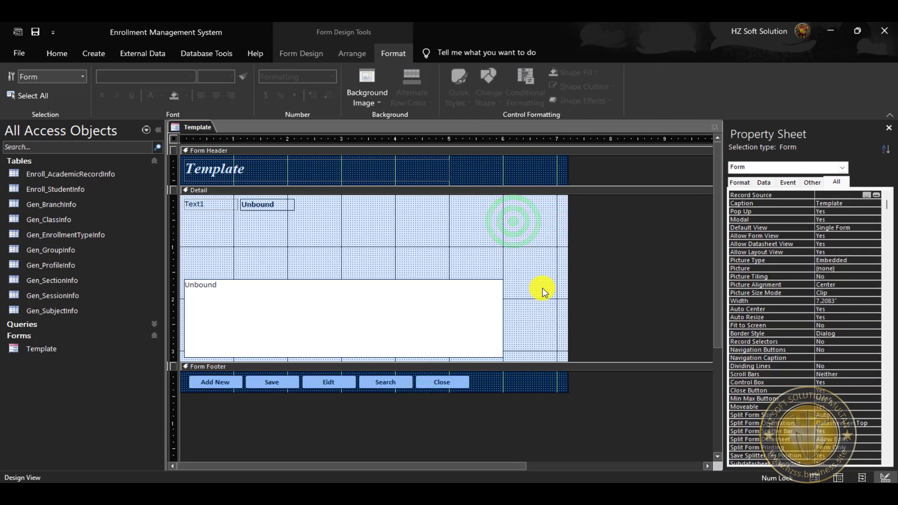
left_click_drag(538, 287, 566, 322)
left_click(36, 32)
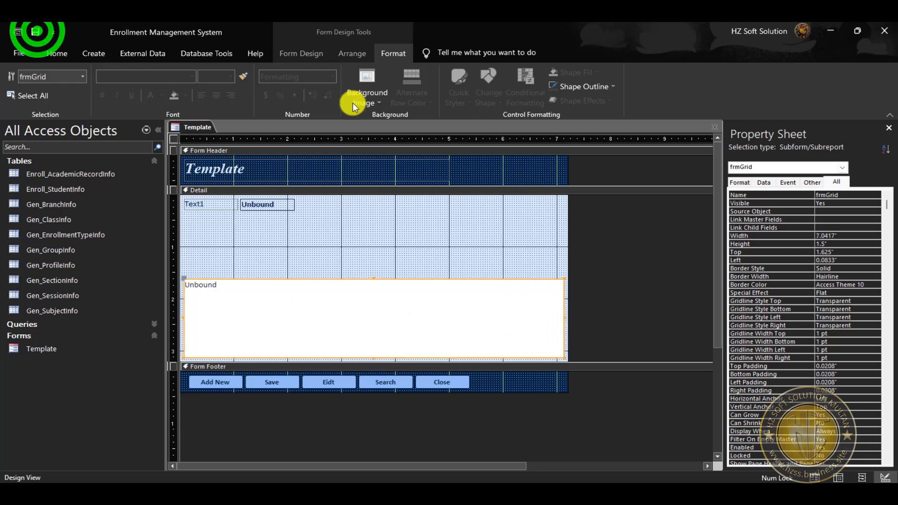
Add a picture command button beside Close in the form footer with the Go To First Record action, named btnFirst
left_click(368, 53)
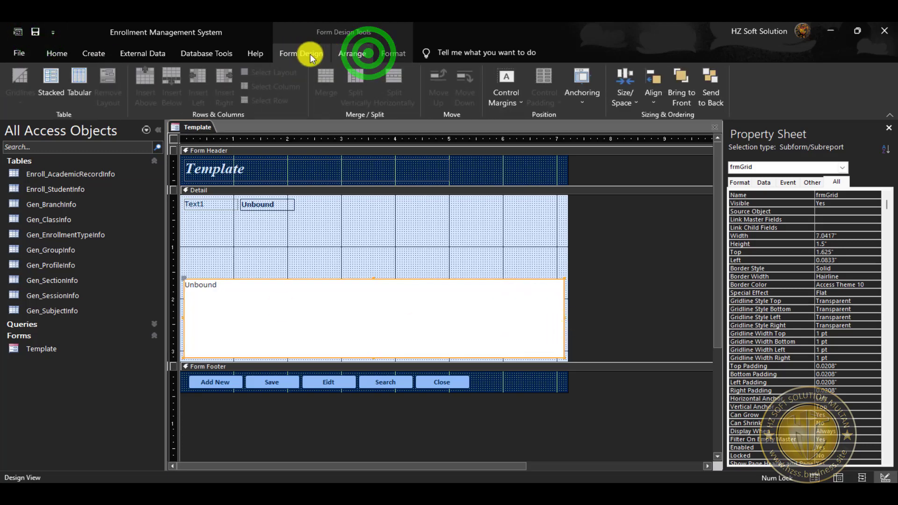
left_click(305, 54)
left_click(213, 85)
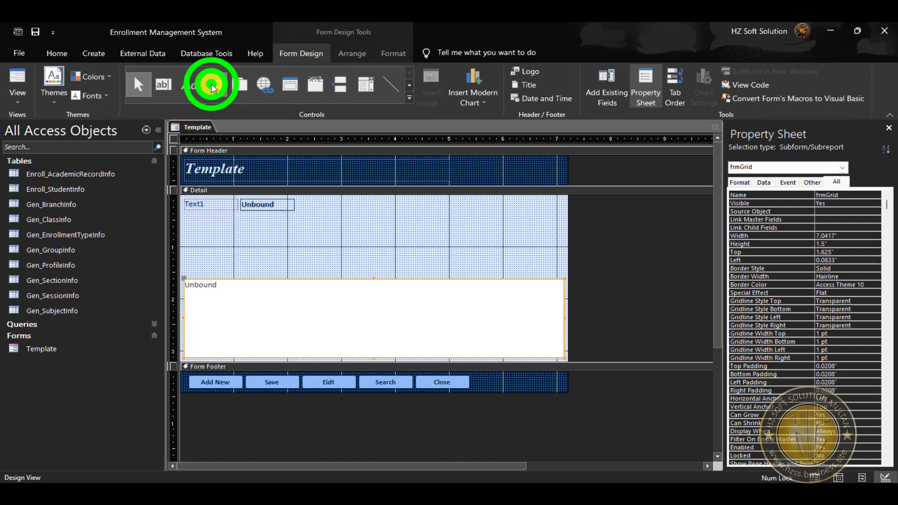
left_click(482, 380)
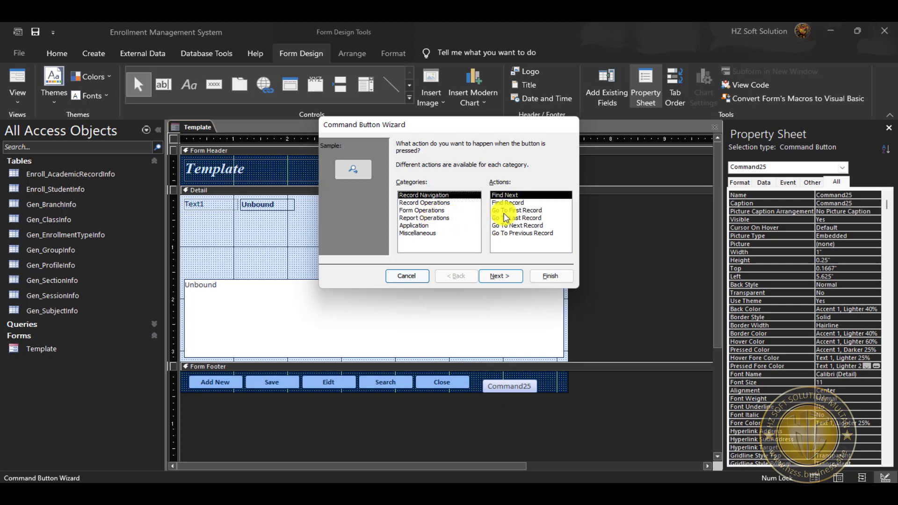
left_click(510, 210)
left_click(505, 275)
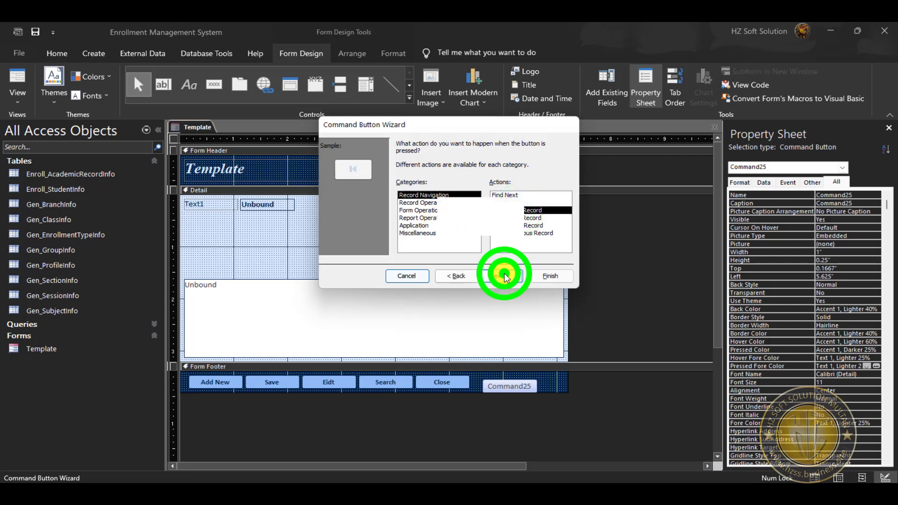
left_click(499, 276)
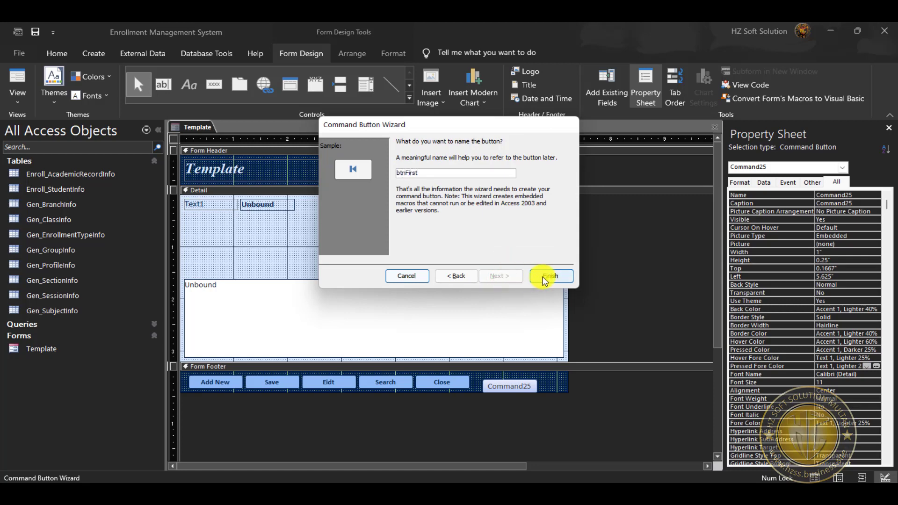
left_click(544, 277)
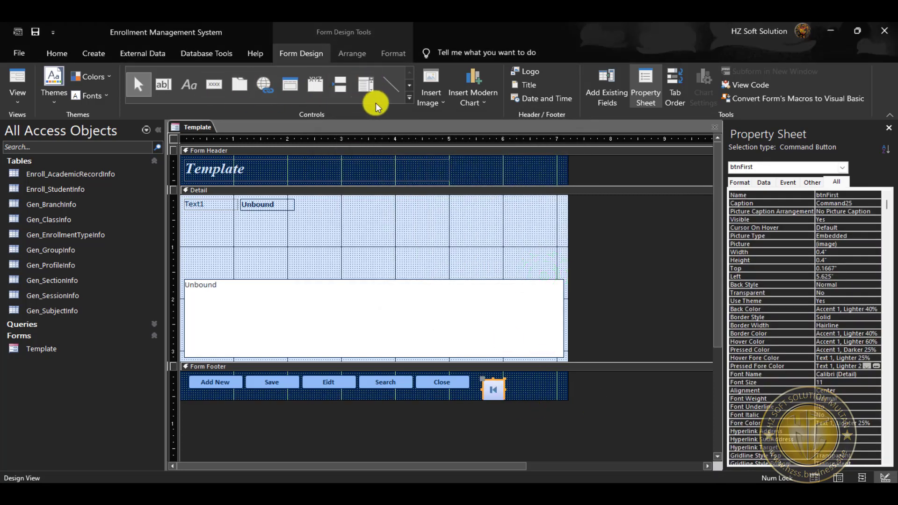
Add a Go To Previous Record command button after btnFirst, showing the Go To Previous picture and named btnPrevious
left_click(214, 85)
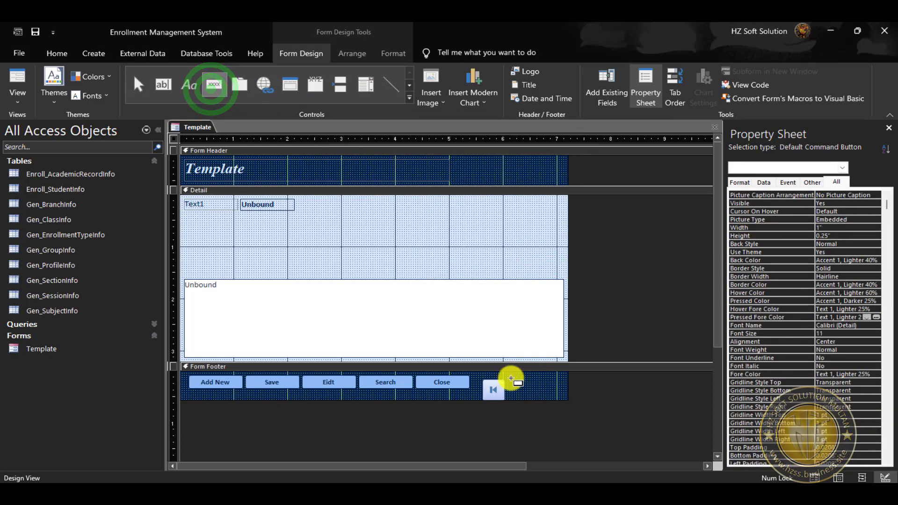
left_click(511, 379)
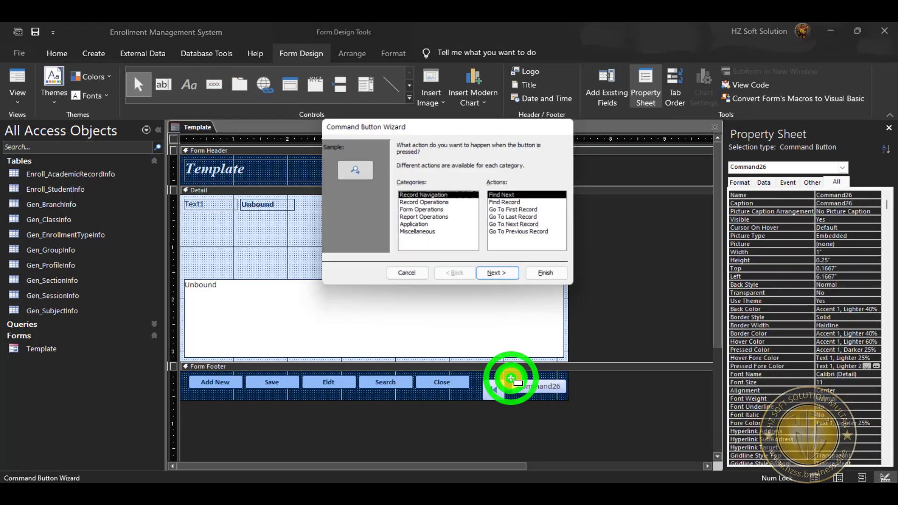
left_click(532, 233)
left_click(500, 276)
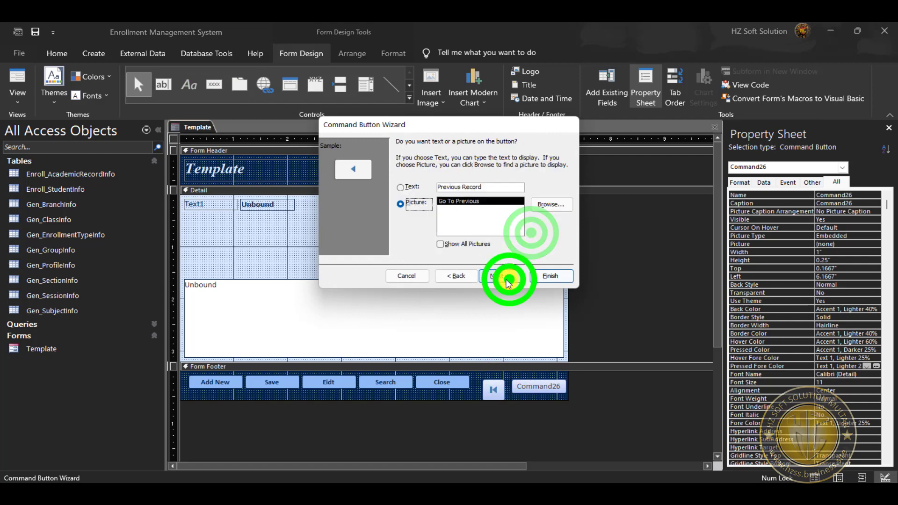
left_click(460, 186)
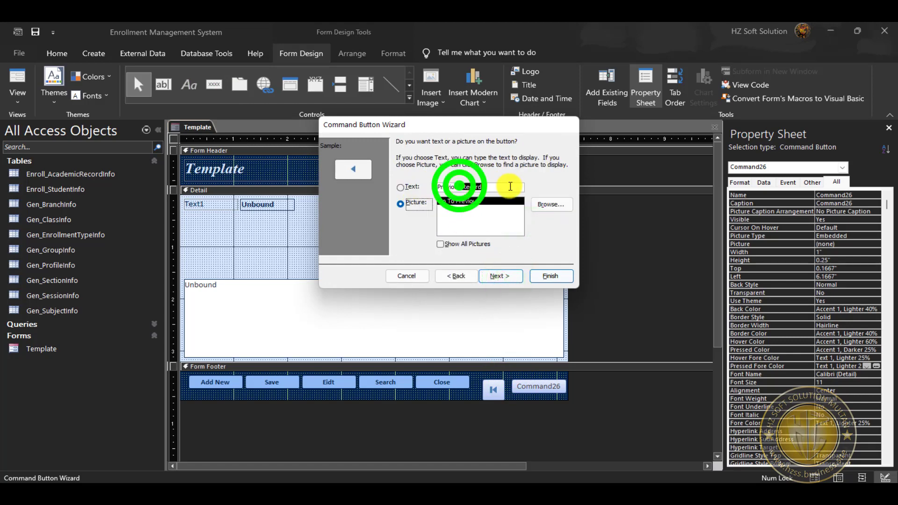
left_click(501, 187)
left_click(420, 202)
left_click(513, 277)
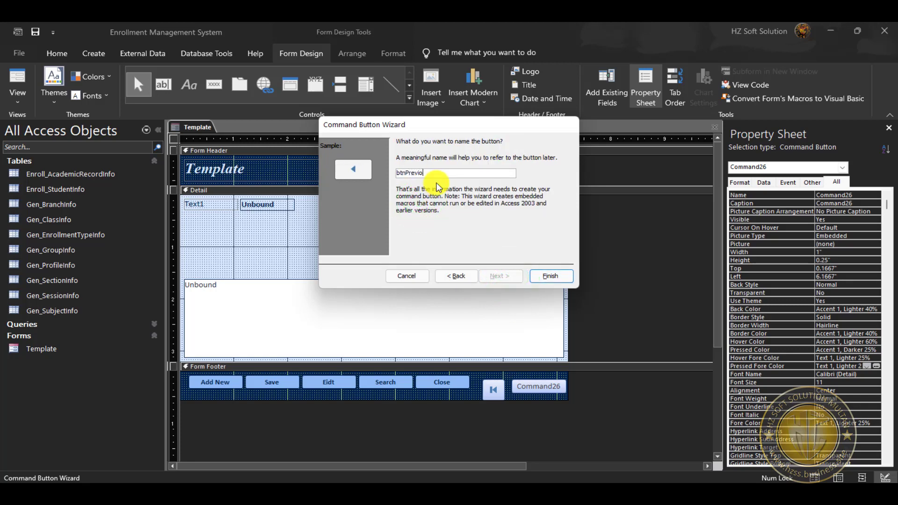
left_click(548, 276)
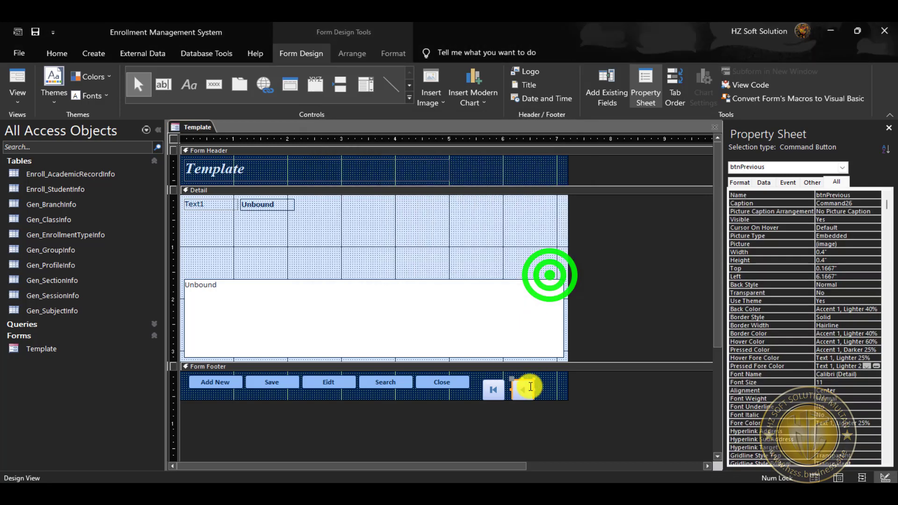
Add a Go To Next Record command button after btnPrevious, showing the Go To Next picture and named btnNext
left_click(245, 91)
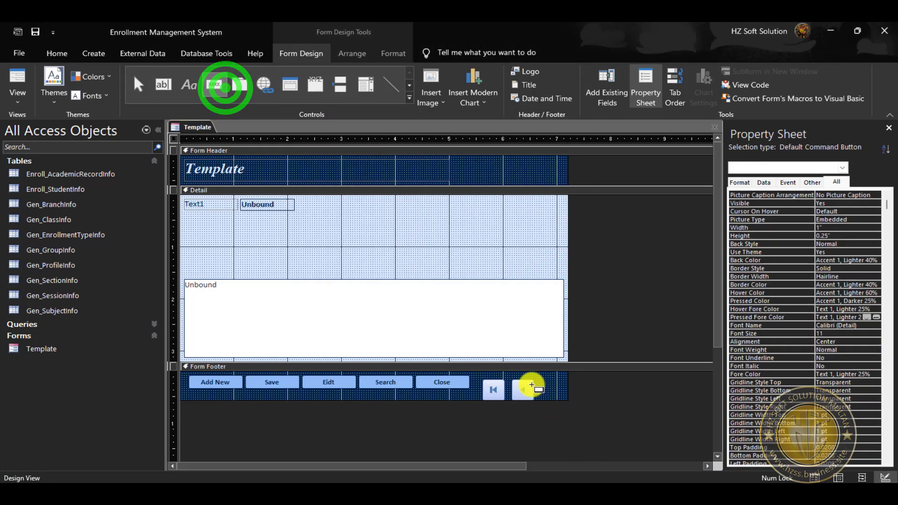
left_click(542, 377)
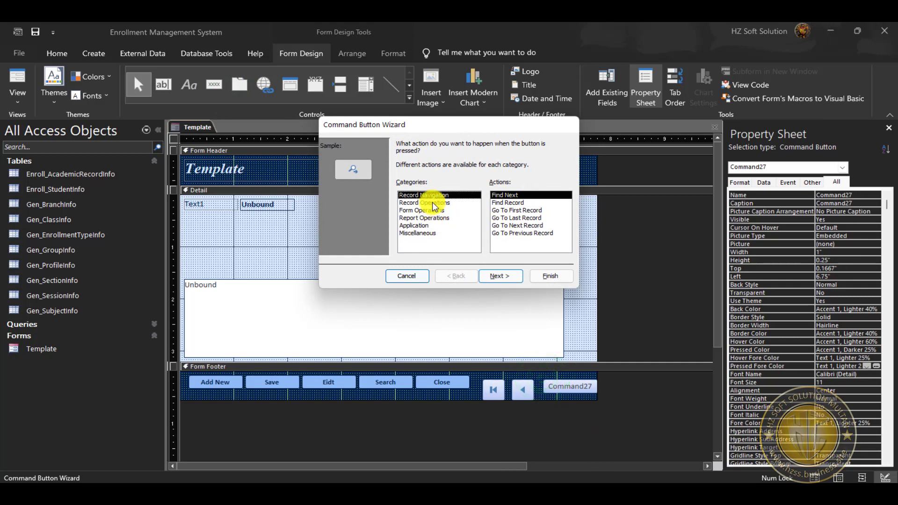
left_click(527, 226)
left_click(509, 276)
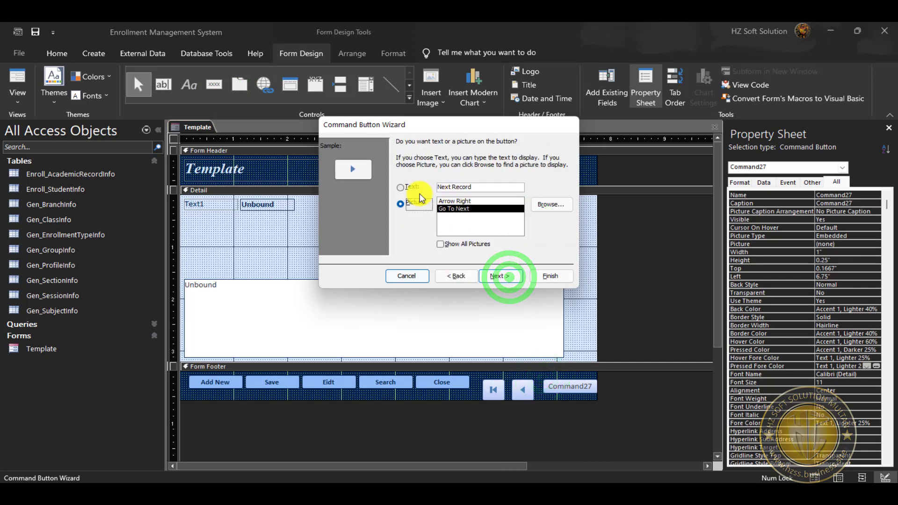
left_click(402, 189)
left_click(401, 203)
left_click(497, 275)
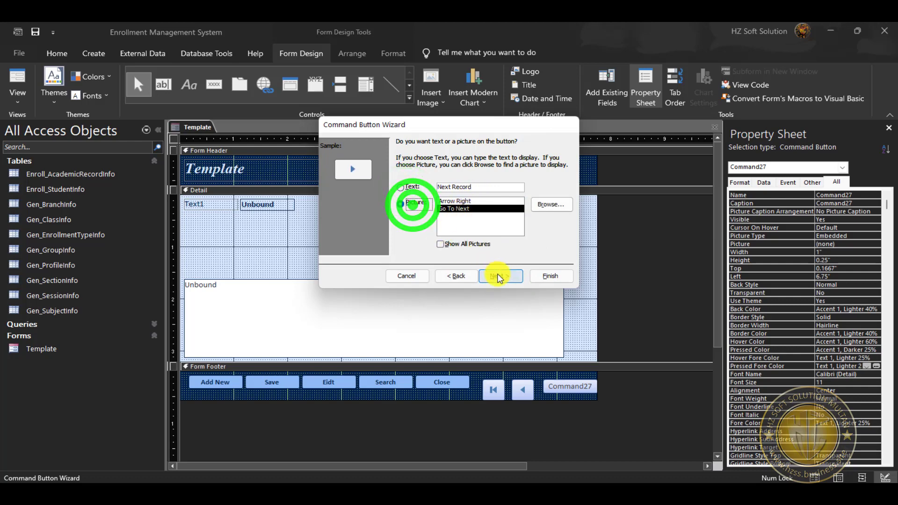
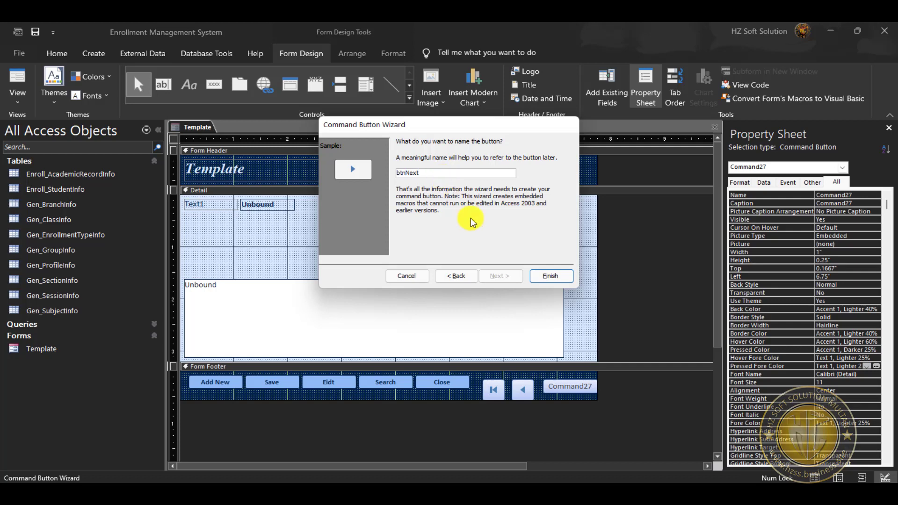
left_click(551, 276)
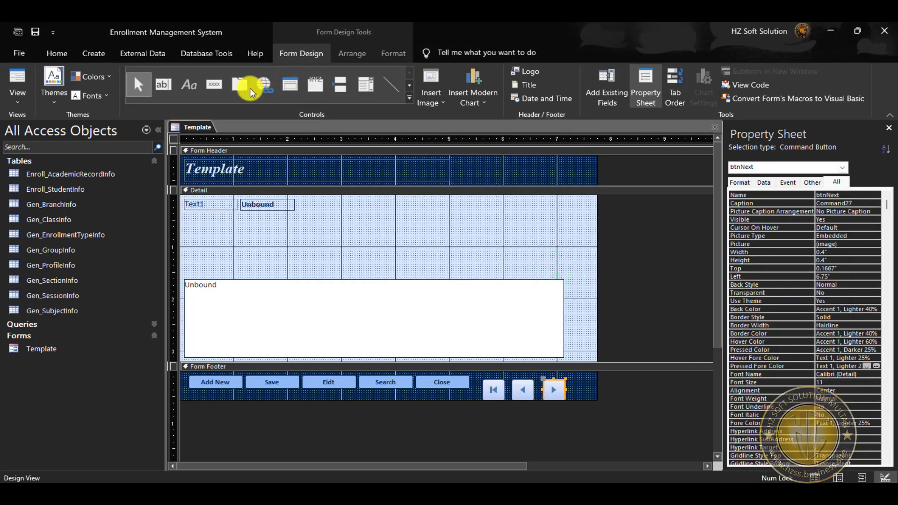
Add a Go To Last Record command button after btnNext, showing the Go To Last picture and named btnLast
left_click(215, 84)
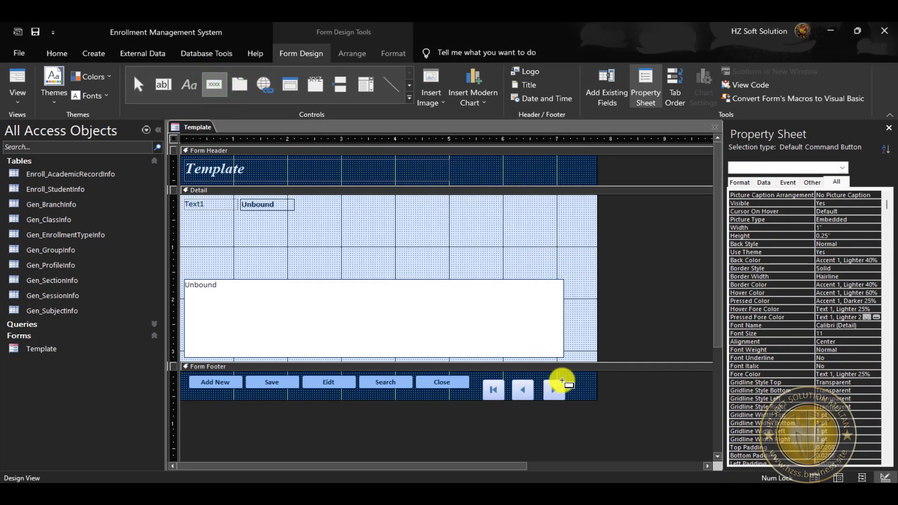
left_click(563, 381)
left_click(431, 203)
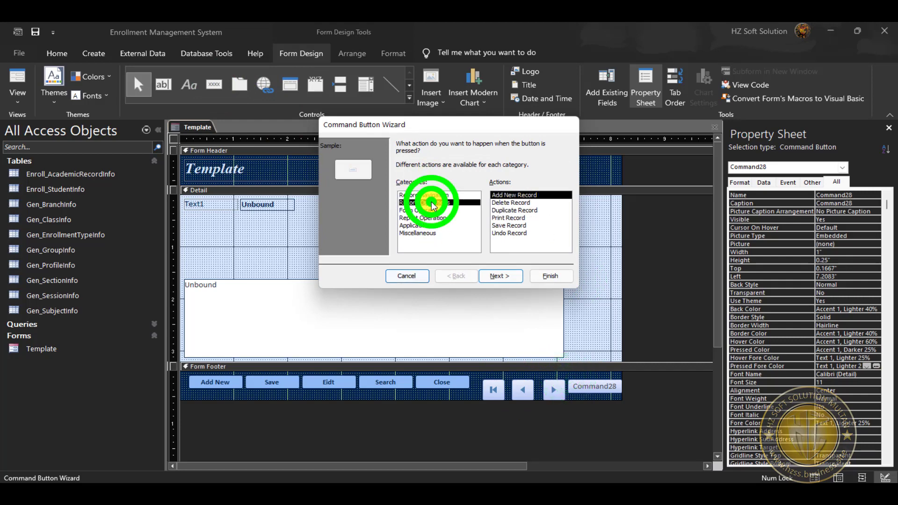
left_click(425, 195)
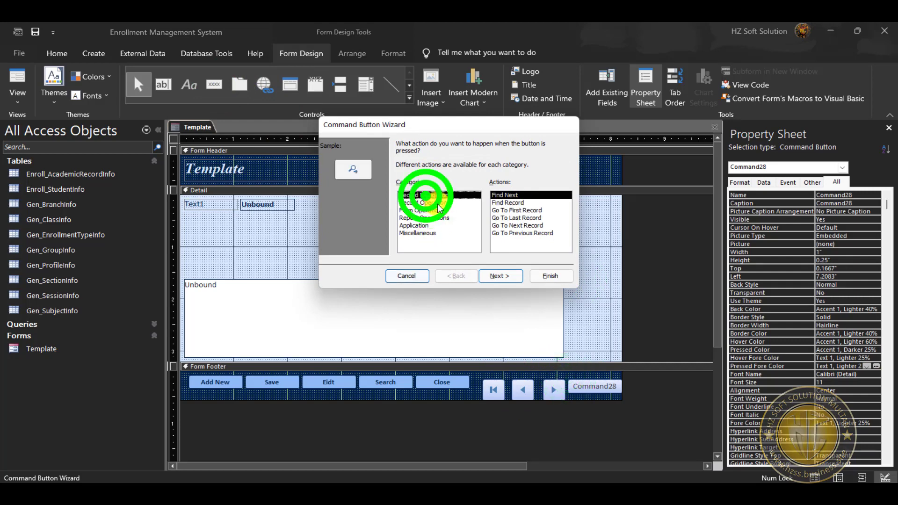
left_click(527, 218)
left_click(511, 276)
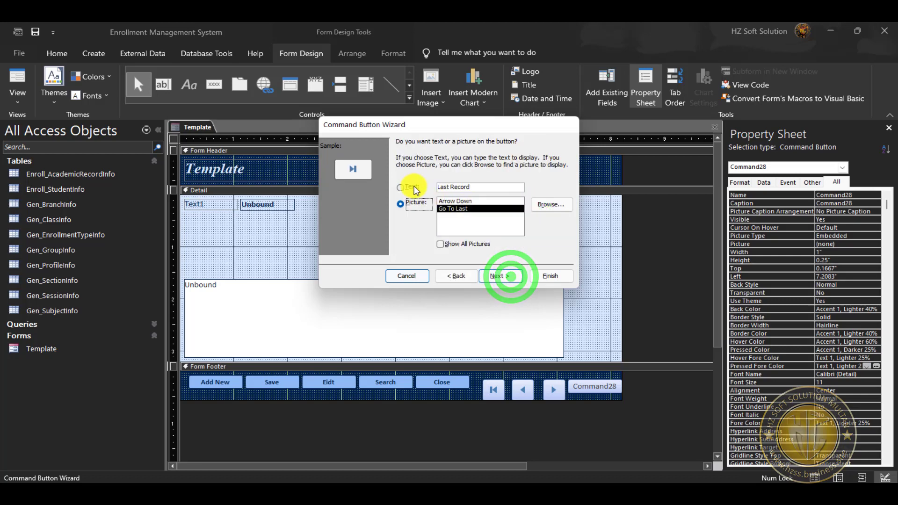
left_click(505, 276)
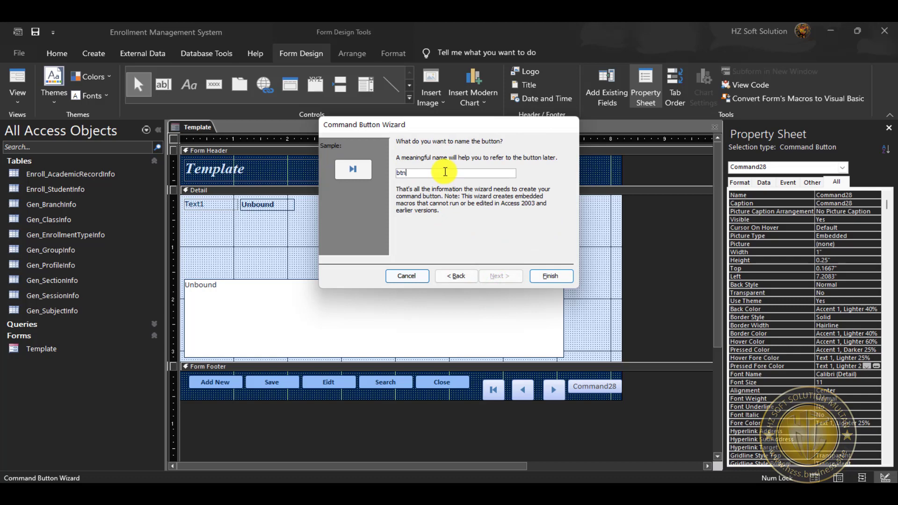
left_click(567, 274)
left_click(580, 423)
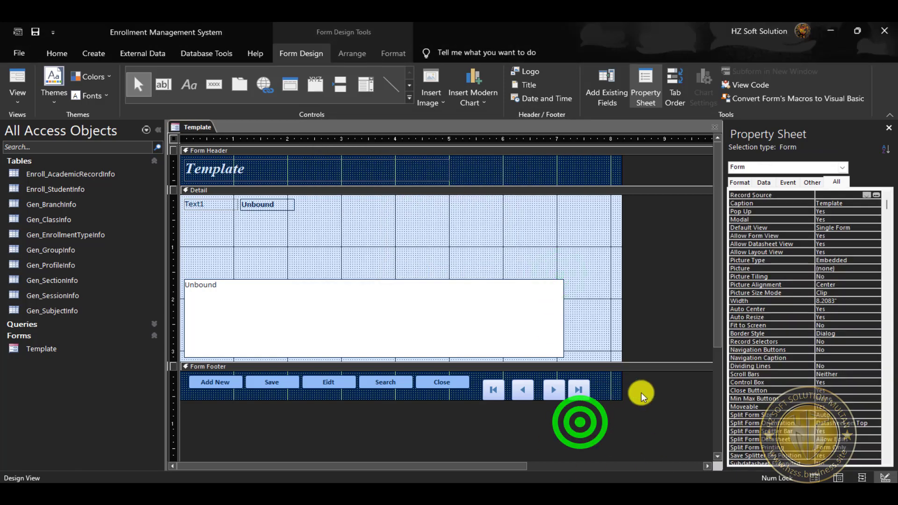
Place the first-record button in its own stacked layout and set its control padding to Narrow
left_click(495, 390)
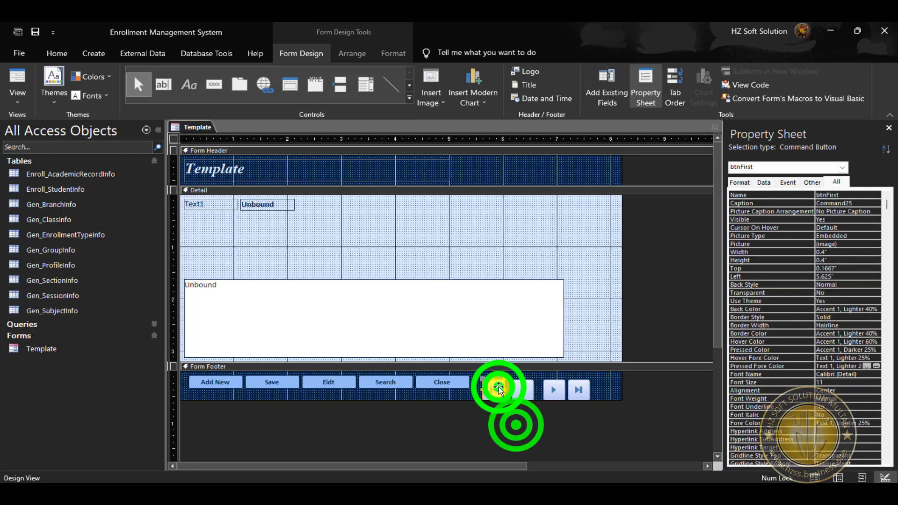
left_click(379, 54)
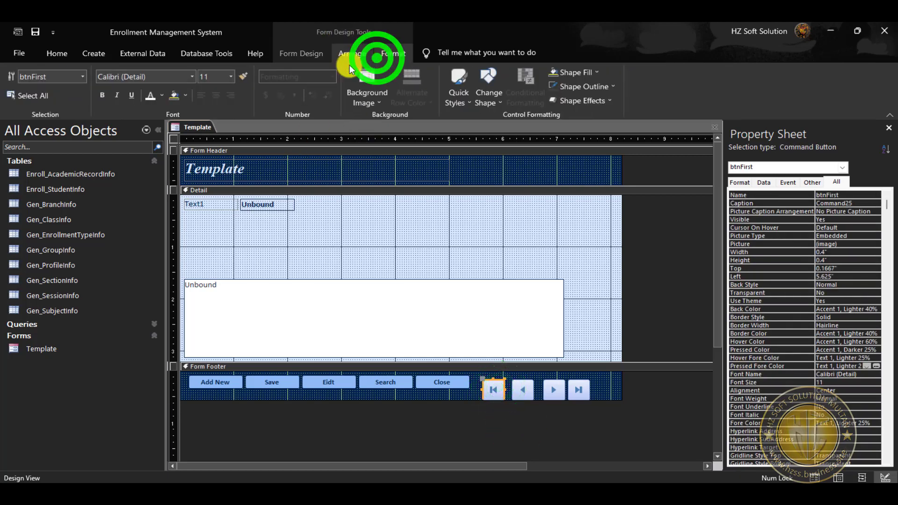
left_click(341, 49)
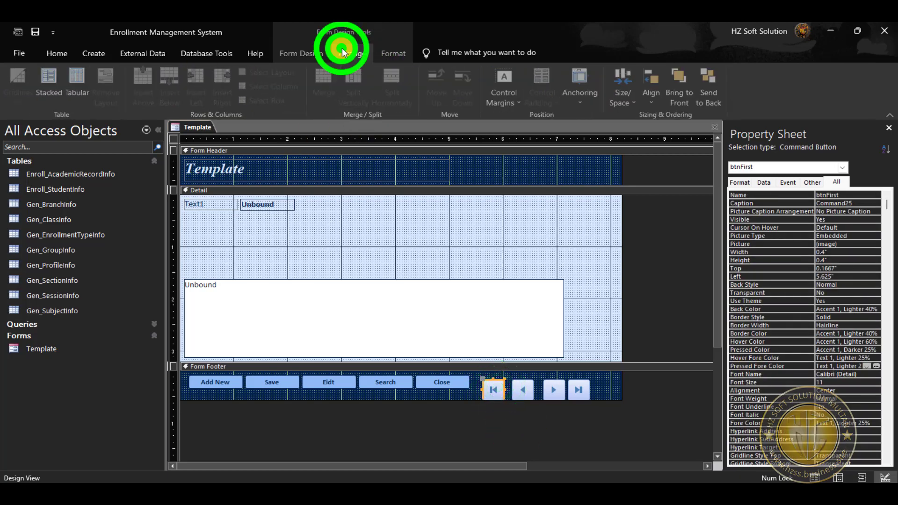
left_click(52, 82)
left_click(541, 100)
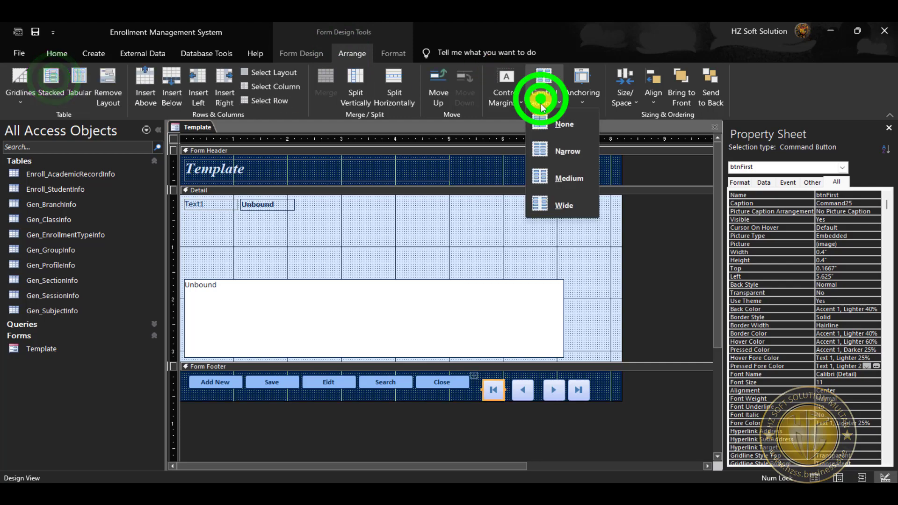
left_click(570, 154)
Line up the previous, next and last record buttons, in that order, beside the first-record button in one layout row
left_click(525, 427)
left_click(520, 390)
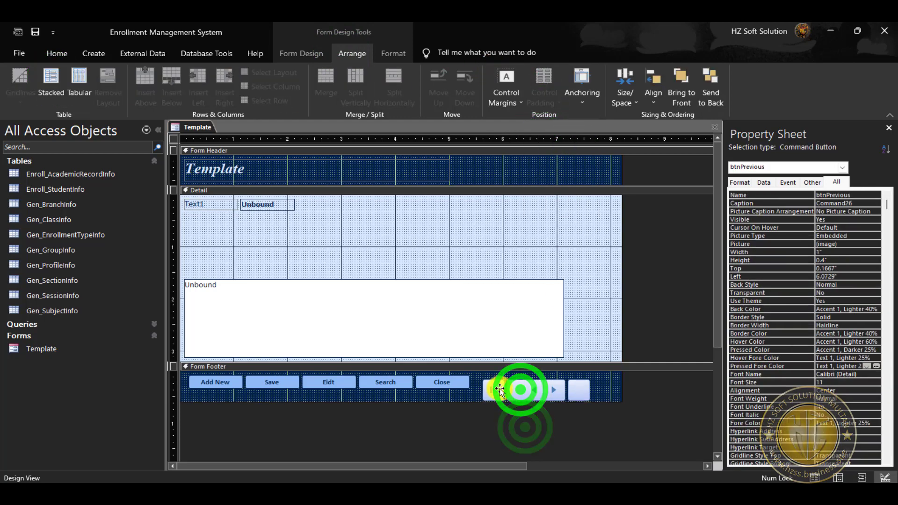
left_click(557, 422)
mouse_move(557, 392)
left_mouse_down()
mouse_move(513, 389)
mouse_move(552, 394)
mouse_move(584, 417)
mouse_move(644, 399)
mouse_move(604, 403)
mouse_move(558, 389)
left_mouse_up()
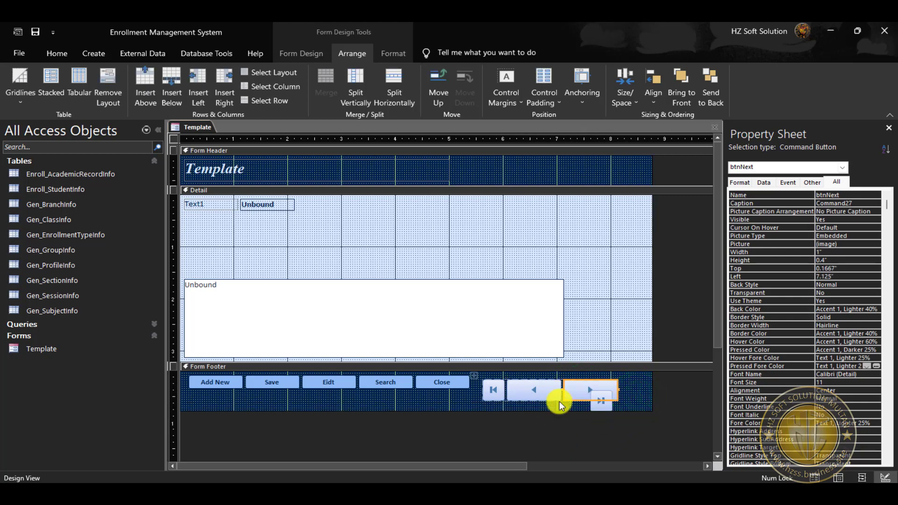
left_click(632, 401)
left_click(601, 403)
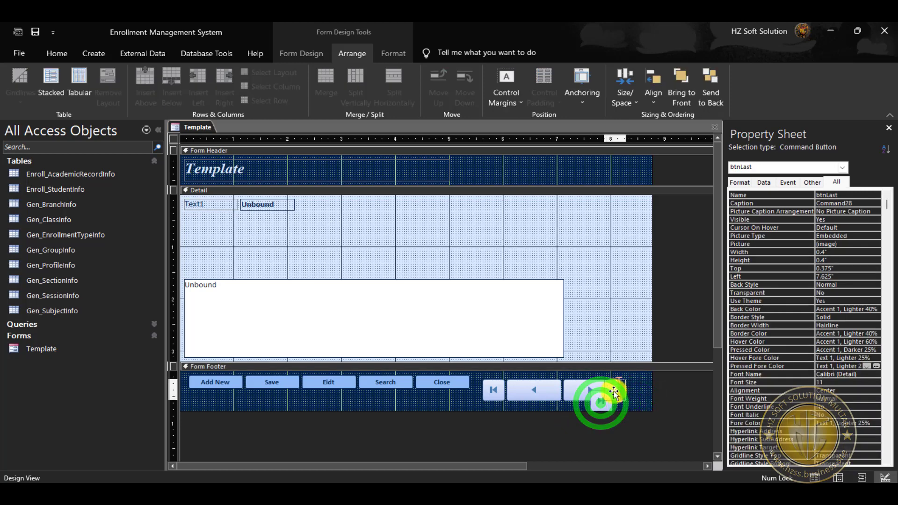
left_click_drag(614, 395, 614, 403)
left_click(633, 414)
left_click(645, 412)
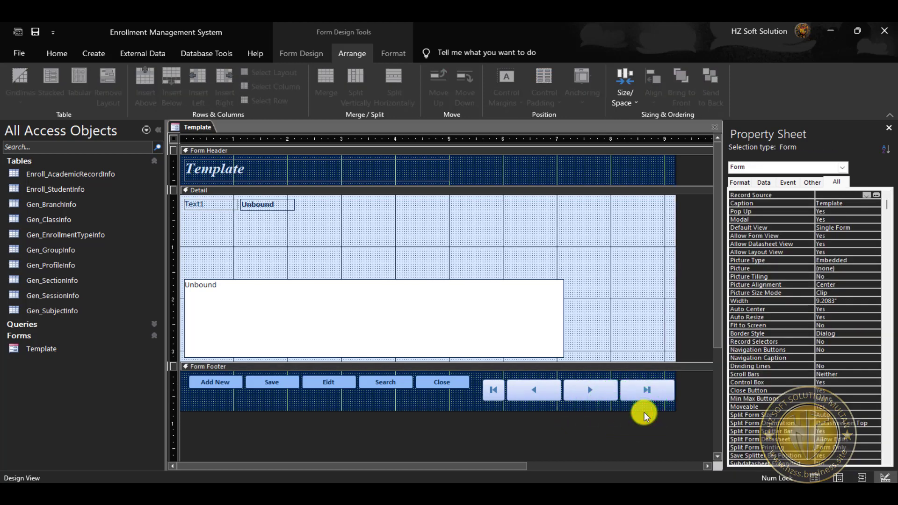
Size the four record navigation buttons in the form footer to the narrowest and the shortest among them
left_click(623, 410)
left_click(642, 421)
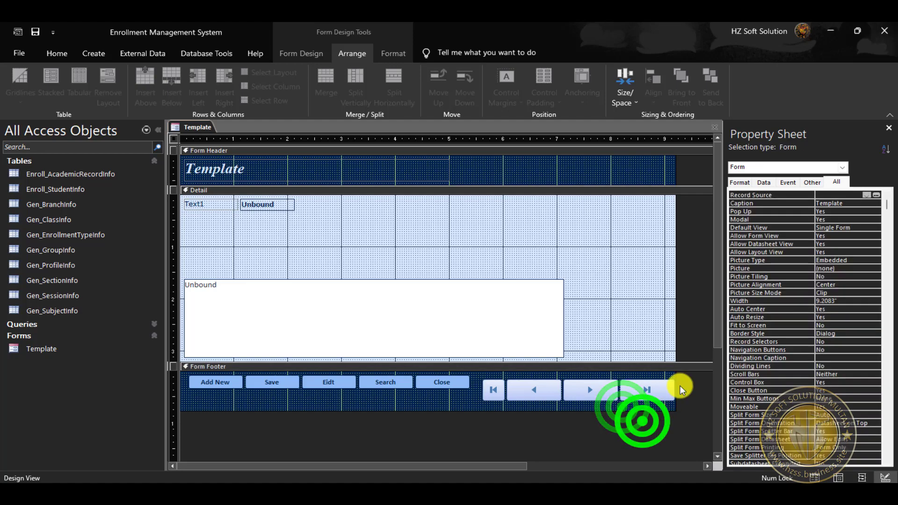
left_click_drag(693, 381, 491, 395)
right_click(491, 396)
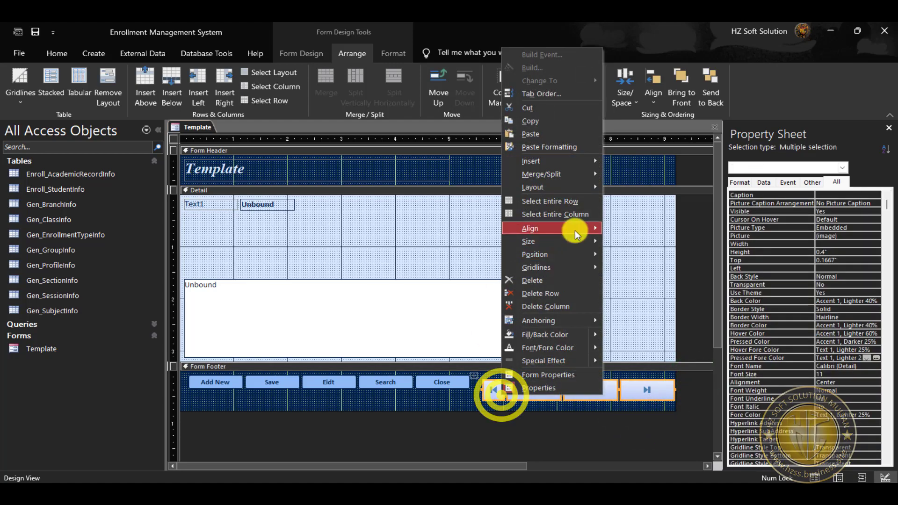
left_click(559, 248)
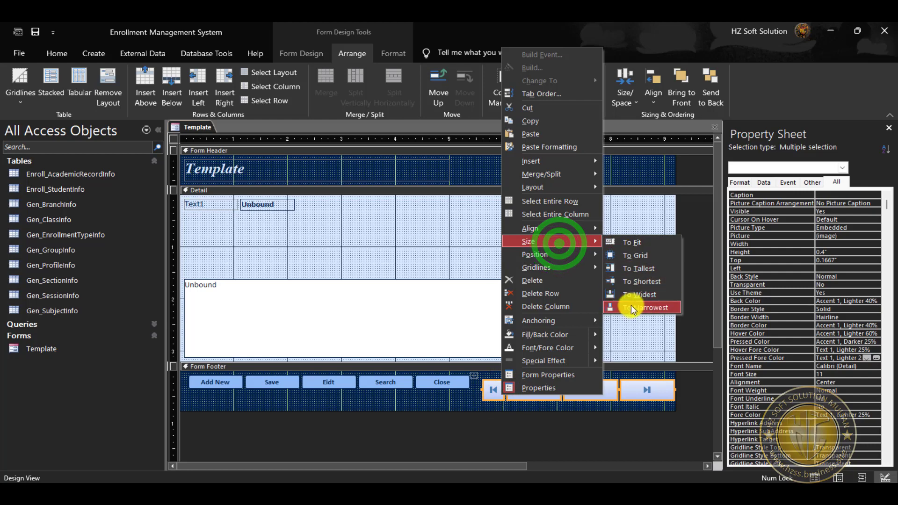
left_click(630, 306)
right_click(543, 386)
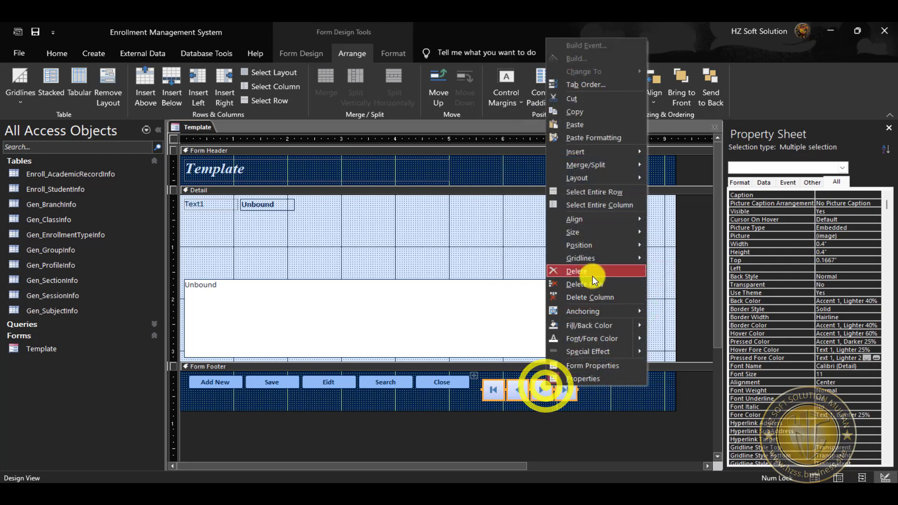
left_click(604, 239)
left_click(656, 272)
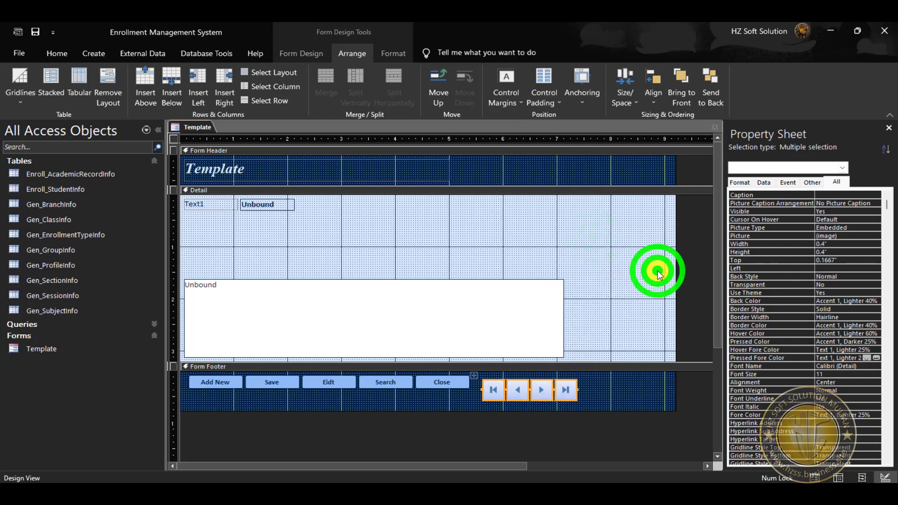
Size all four record navigation buttons to the grid
left_click(596, 390)
left_click_drag(596, 392, 486, 395)
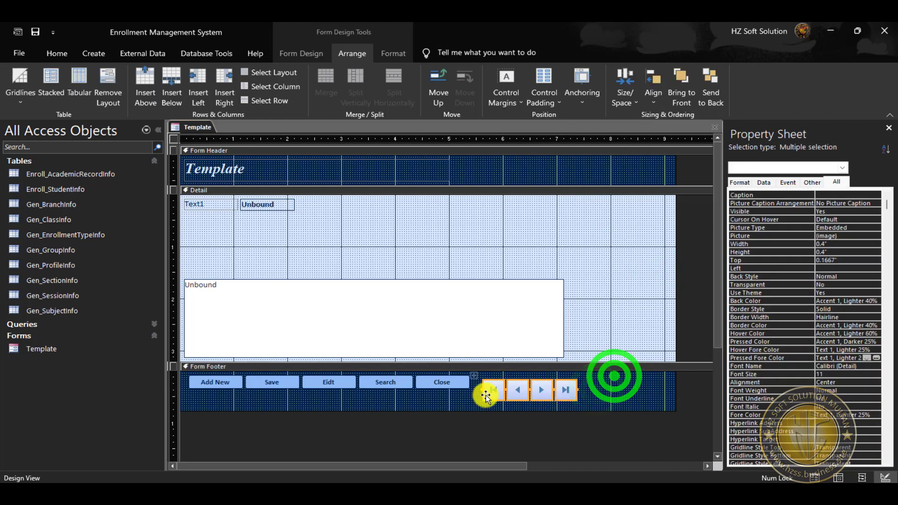
right_click(493, 389)
mouse_move(543, 234)
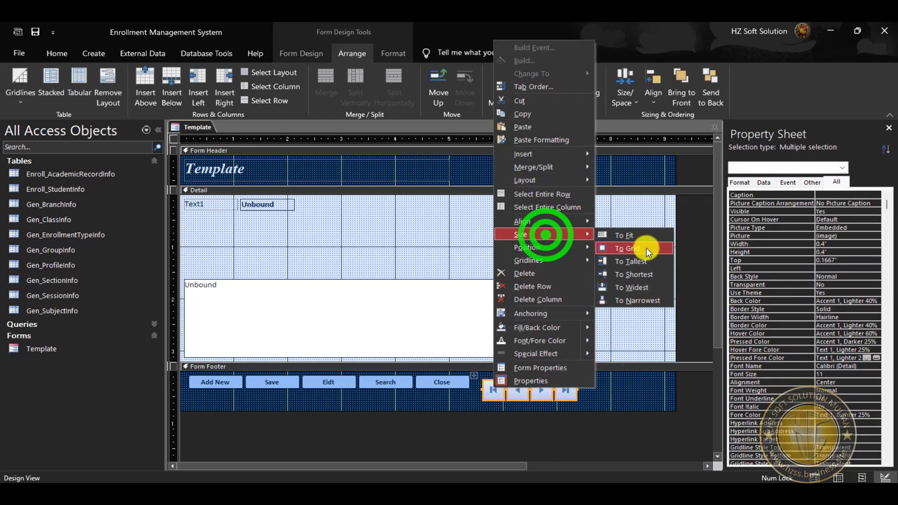
left_click(639, 250)
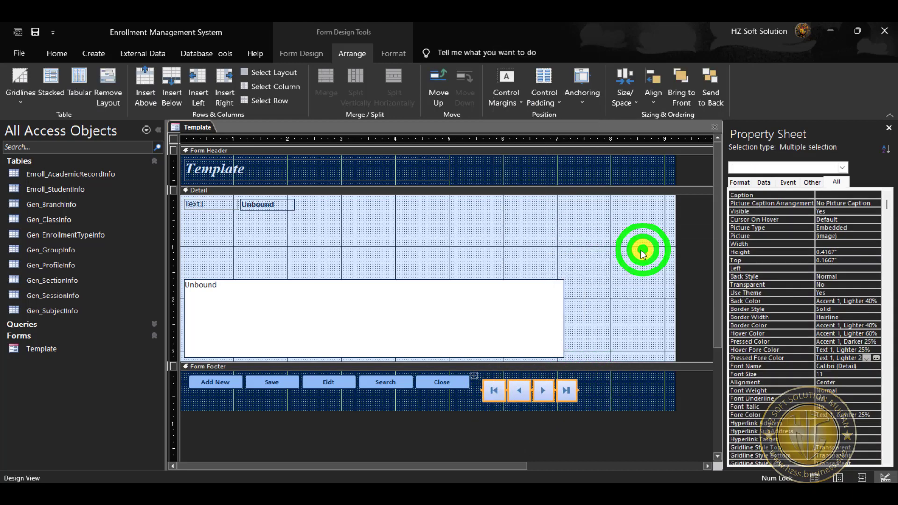
left_click(609, 394)
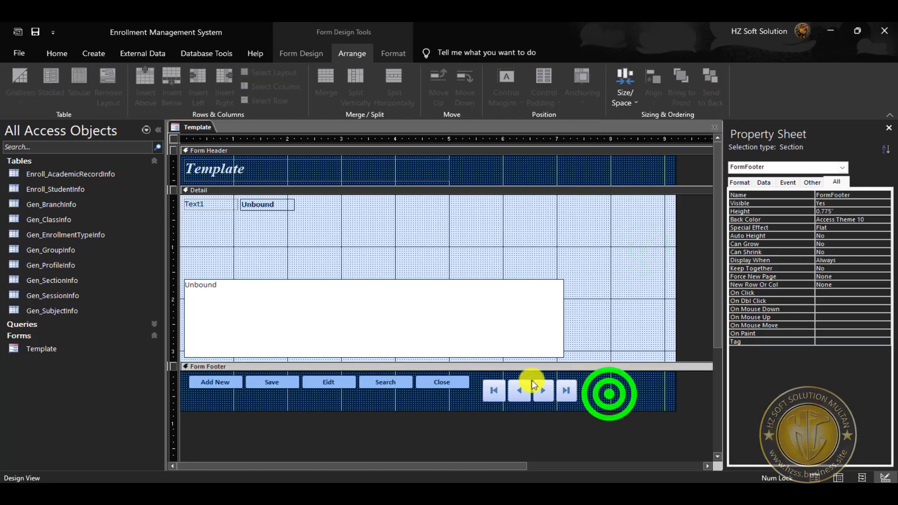
Reduce the height of the four record navigation buttons to 0.2917" and size them to the narrowest
left_click(599, 387)
left_click_drag(598, 391, 481, 407)
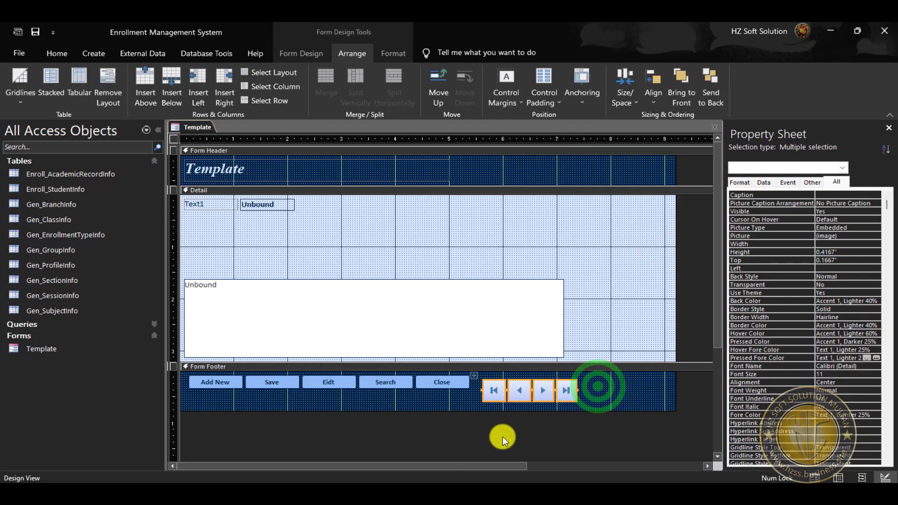
key("shift+Up")
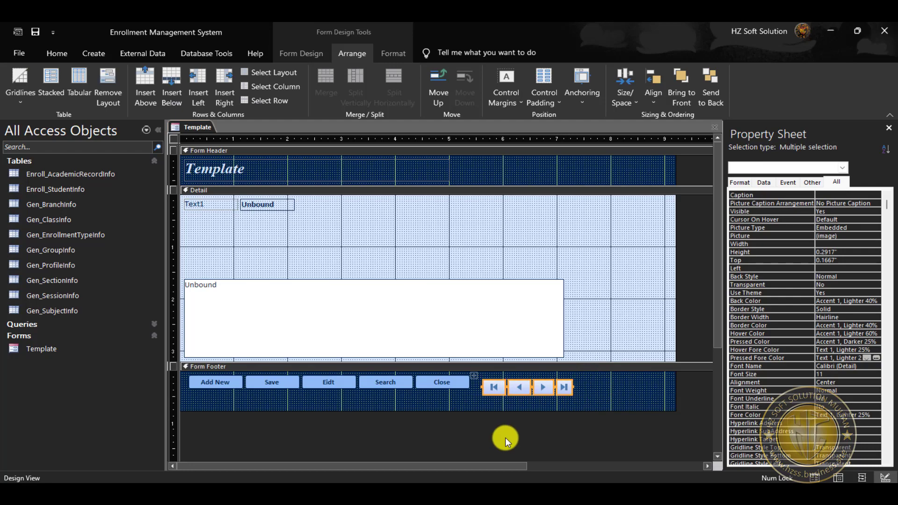
right_click(569, 389)
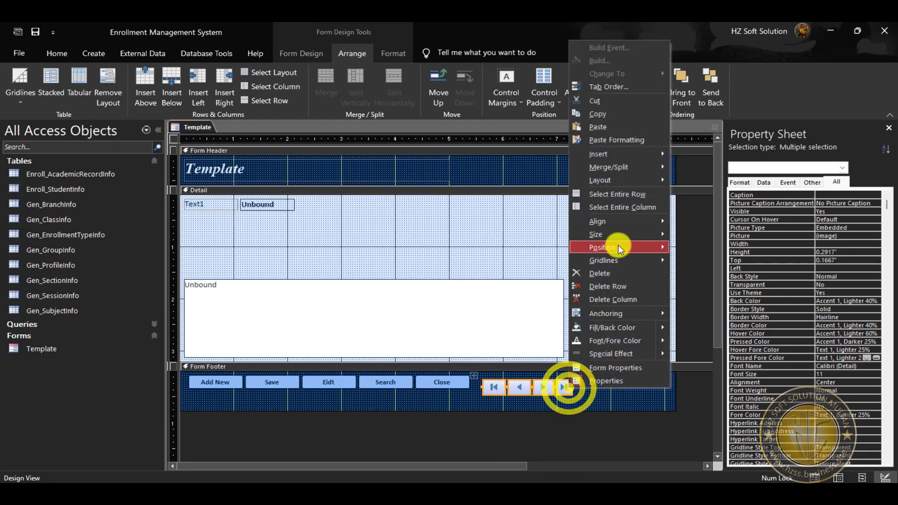
left_click(611, 234)
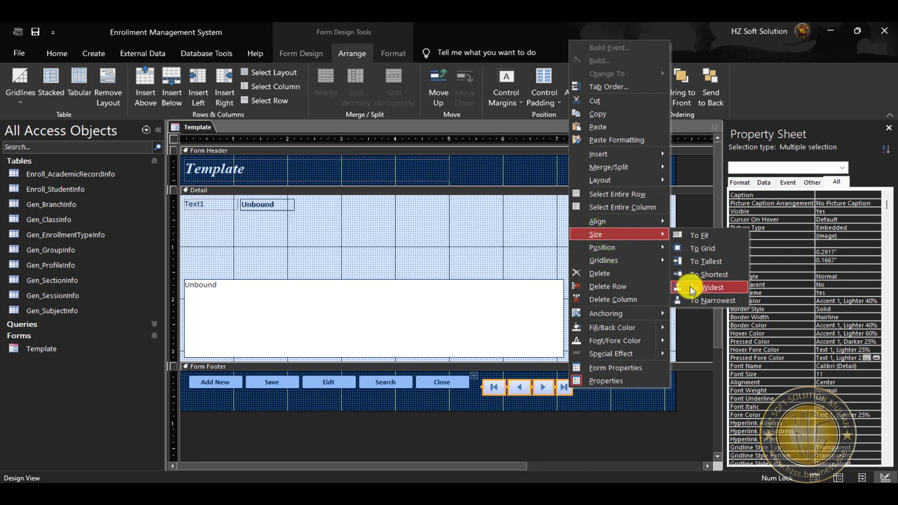
left_click(692, 300)
Move the record navigation button group slightly away from the Close button and up, level with the command buttons
left_click_drag(595, 388, 492, 400)
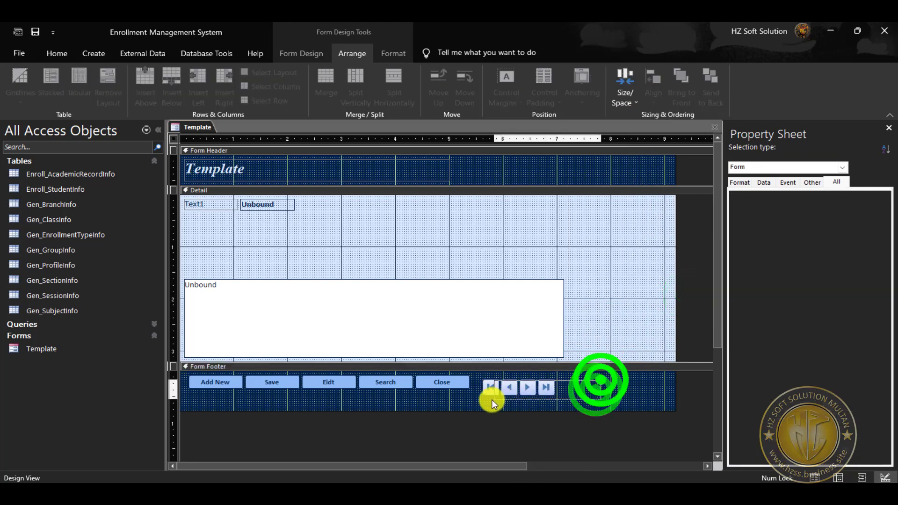
mouse_move(547, 387)
left_mouse_down()
mouse_move(639, 386)
mouse_move(558, 384)
left_mouse_up()
left_click(569, 410)
Size all footer buttons, both command and record navigation, to the tallest
left_click_drag(620, 380, 201, 395)
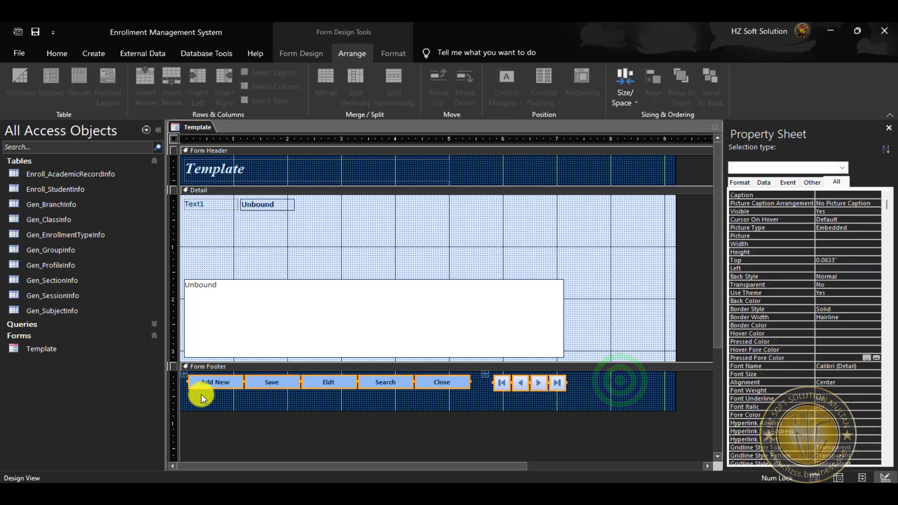
right_click(201, 394)
left_click(275, 235)
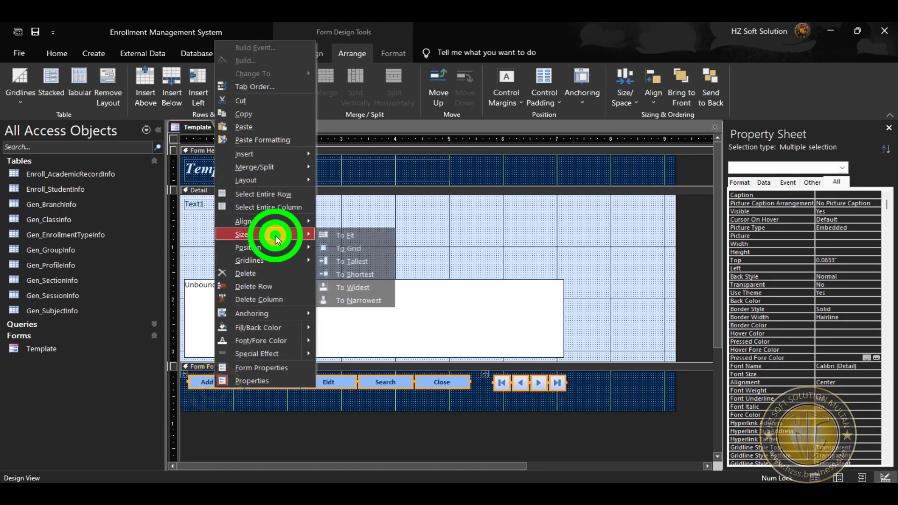
left_click(356, 260)
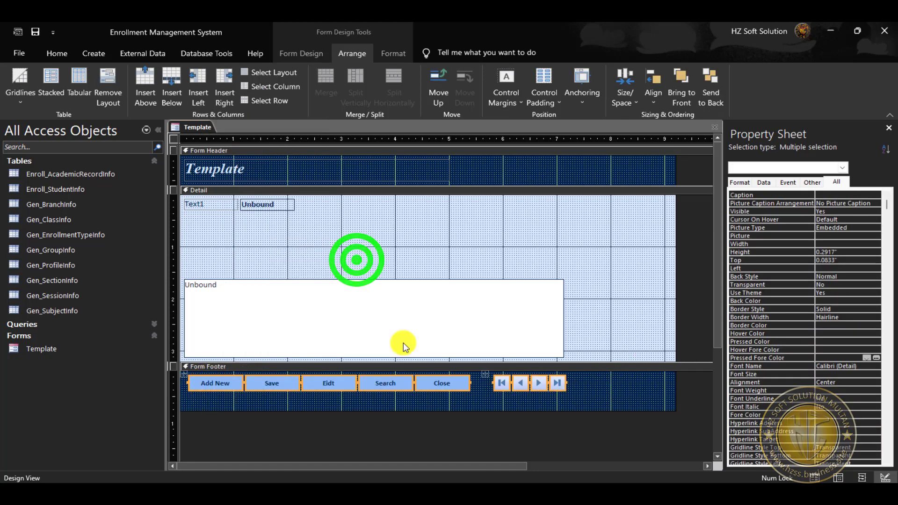
left_click(602, 397)
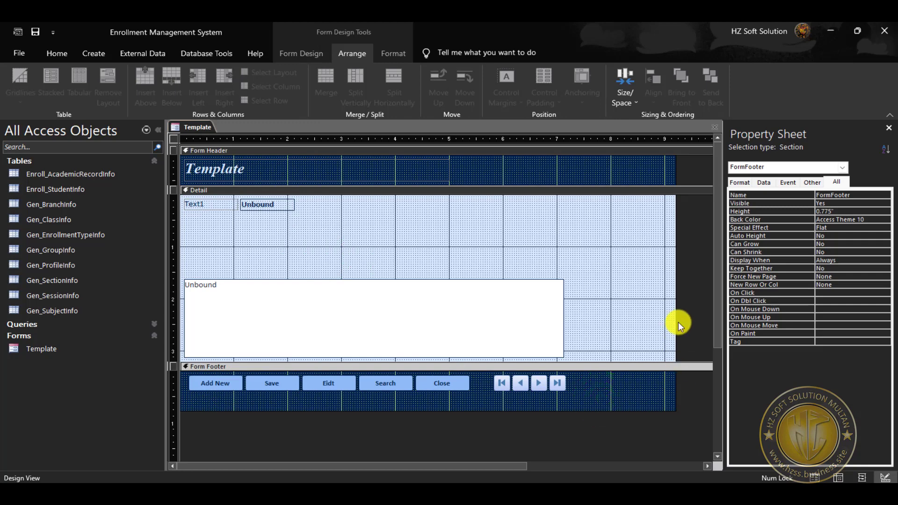
Narrow the form to 7.2083", just past the subform's edge, and nudge the navigation buttons slightly inward from that edge
left_click_drag(676, 321, 568, 345)
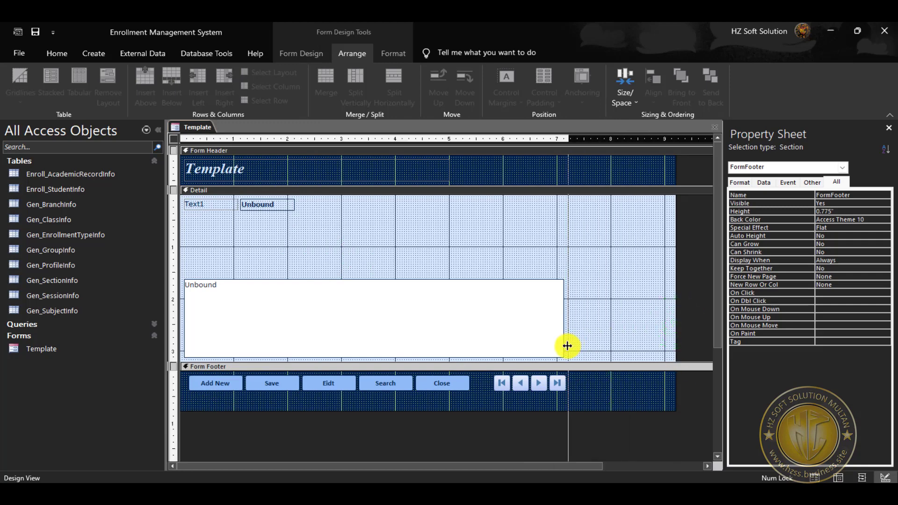
left_click_drag(593, 396, 509, 410)
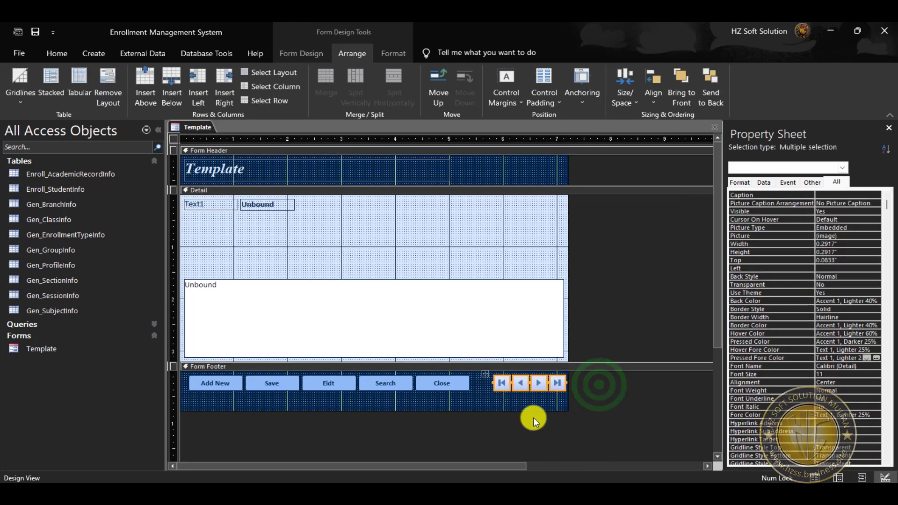
key("Left")
key("Left")
key("Left")
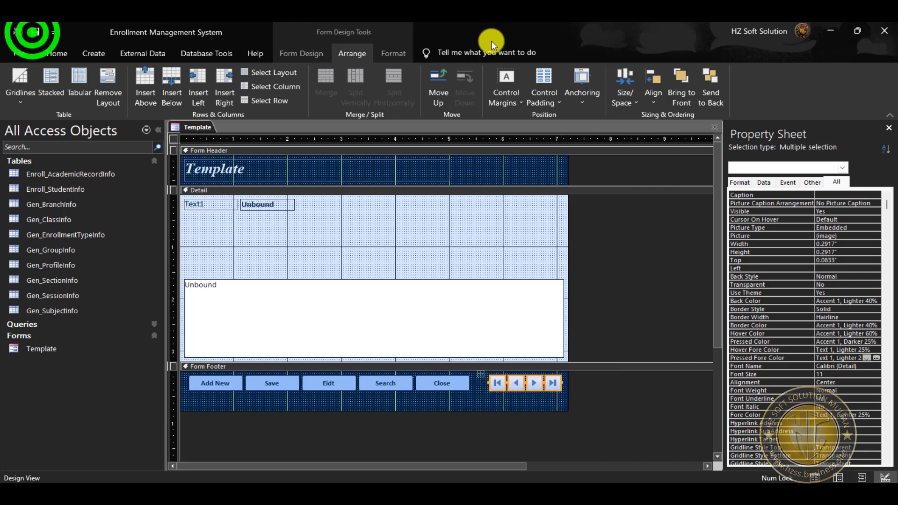
Set the anchoring of the four record navigation buttons to Bottom Right
left_click(346, 55)
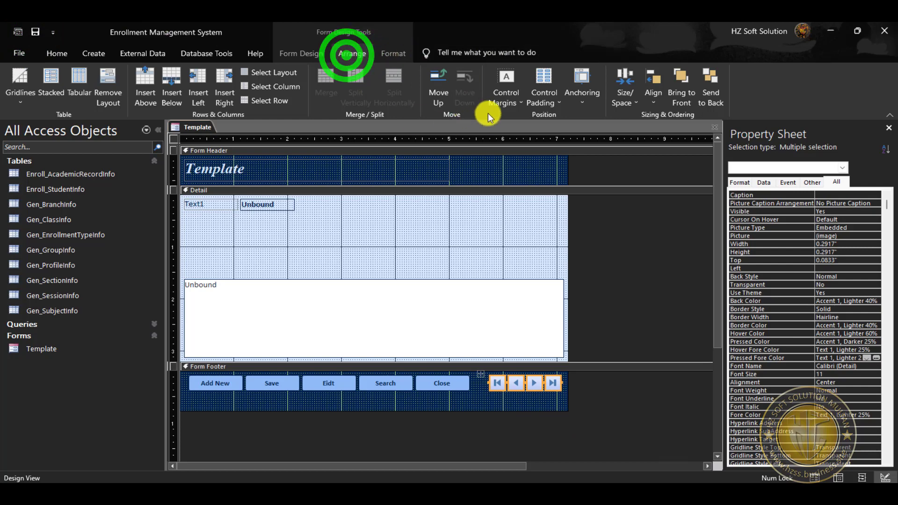
left_click(585, 104)
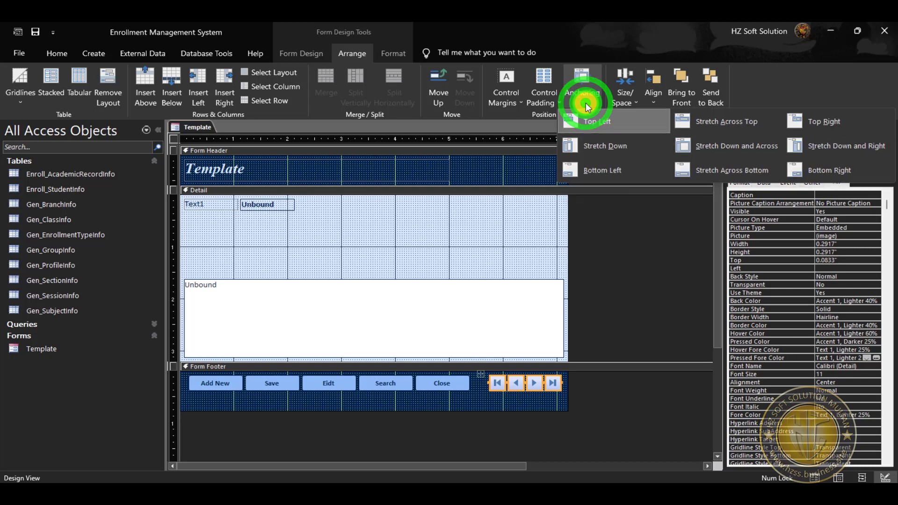
left_click(839, 170)
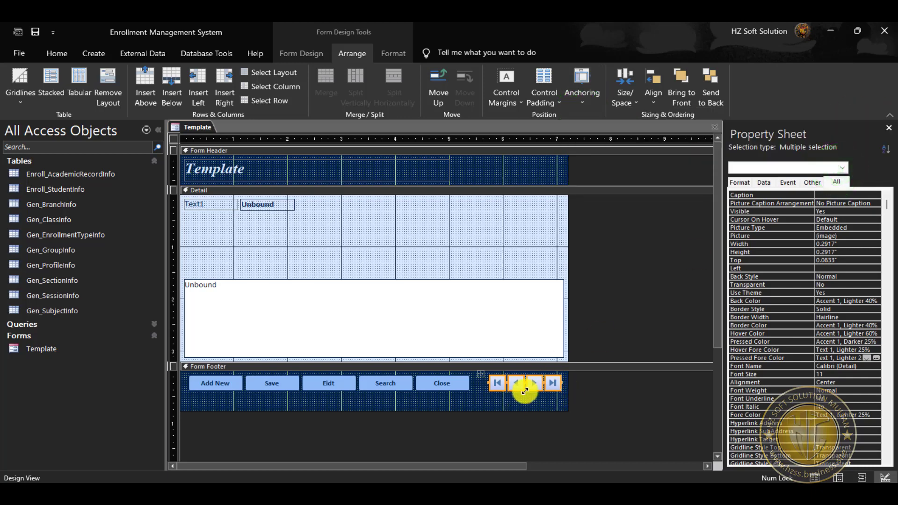
Anchor the Add New to Close command button row to Bottom Left and nudge it slightly left
left_click(193, 383)
left_click(183, 375)
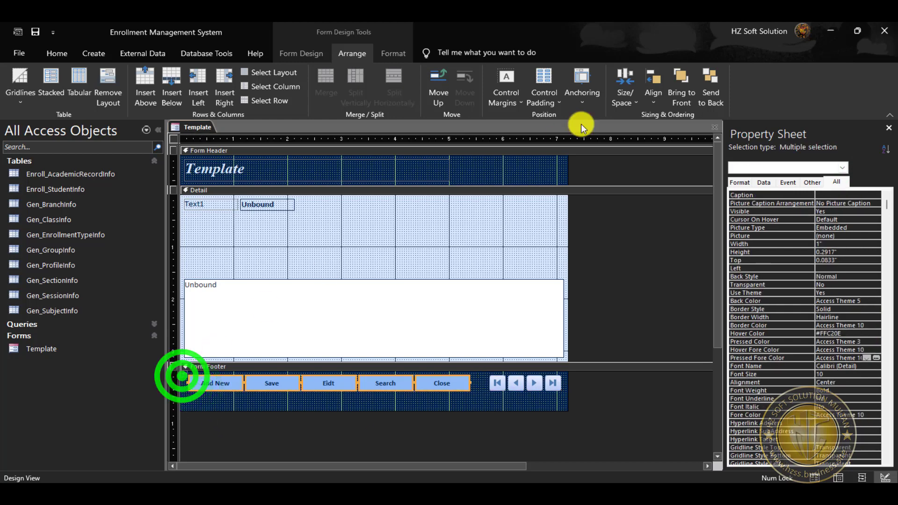
left_click(585, 85)
left_click(603, 168)
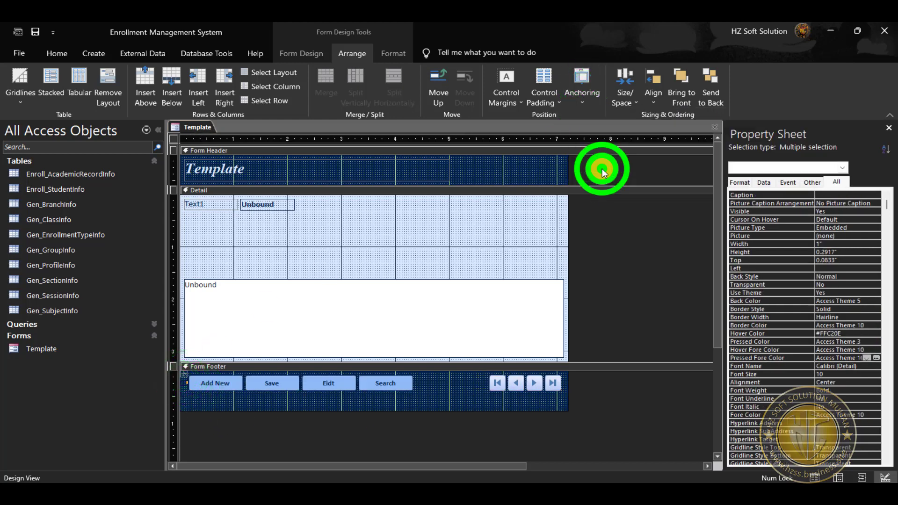
key("Left")
key("Left")
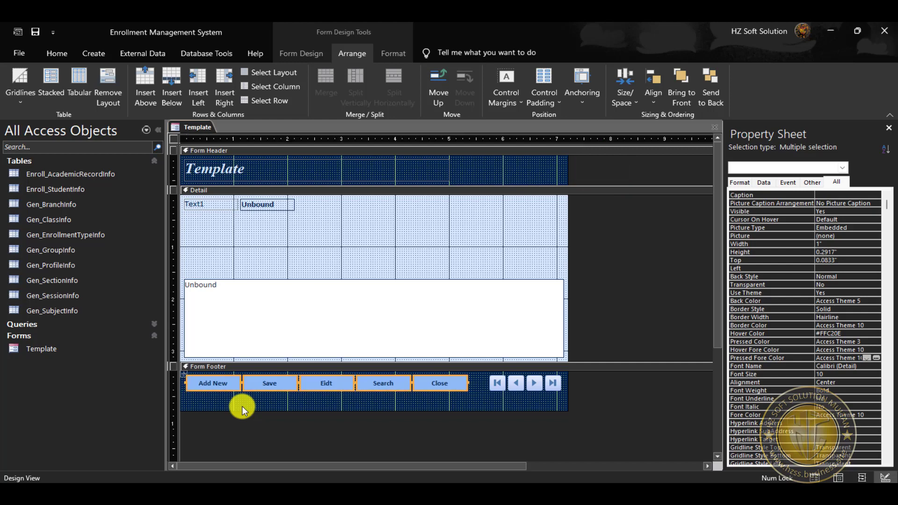
Shrink the form footer to just below its buttons and preview the form in Form View
left_click(359, 401)
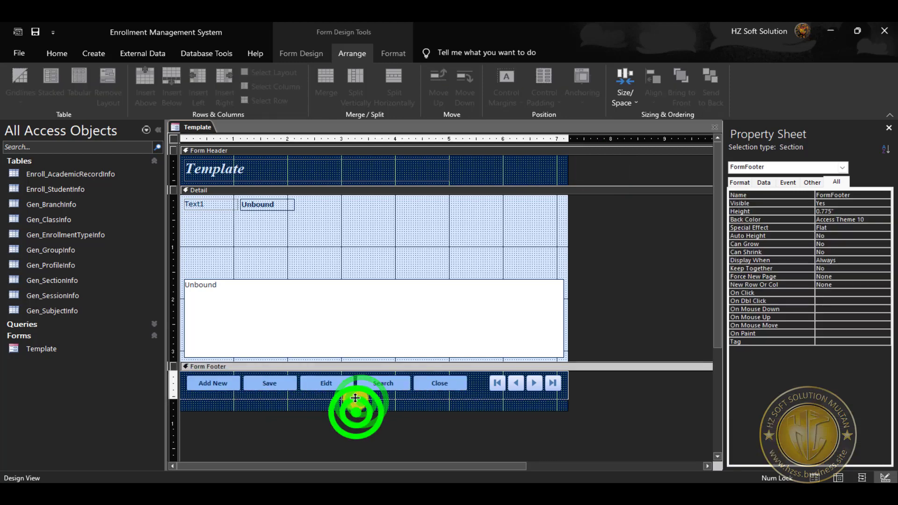
left_click(391, 416)
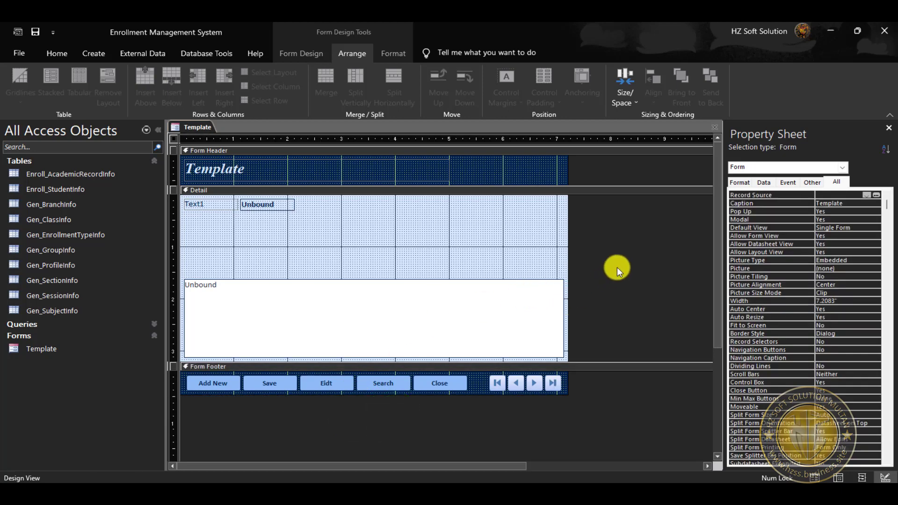
left_click(57, 53)
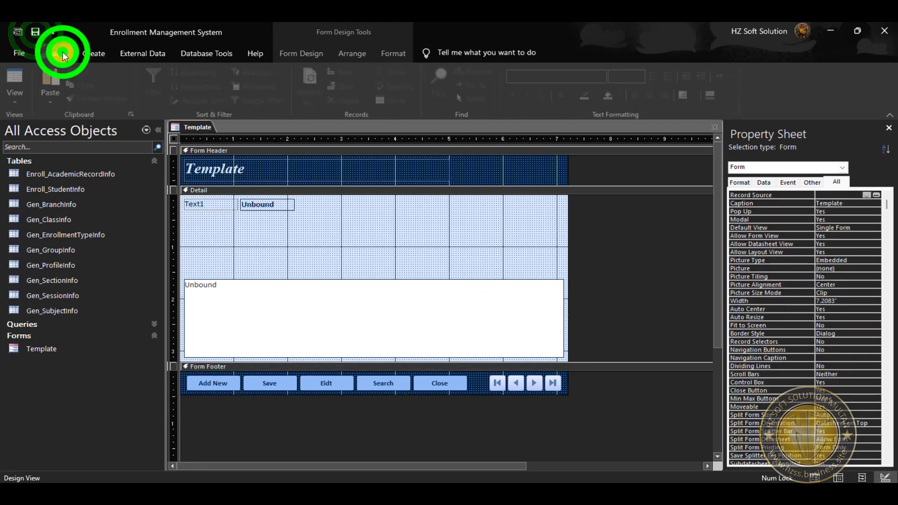
left_click(17, 78)
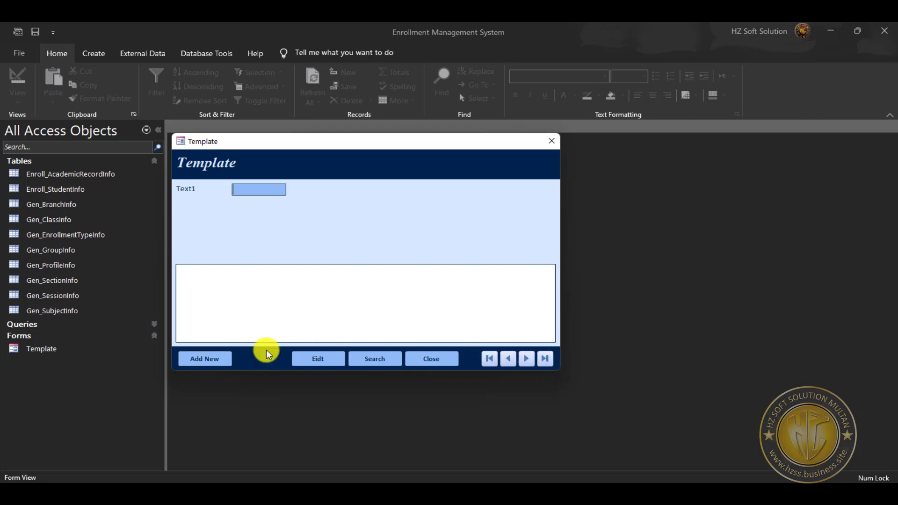
Return the form to Design View and place a new text box in the form header, right of the Template title
right_click(500, 155)
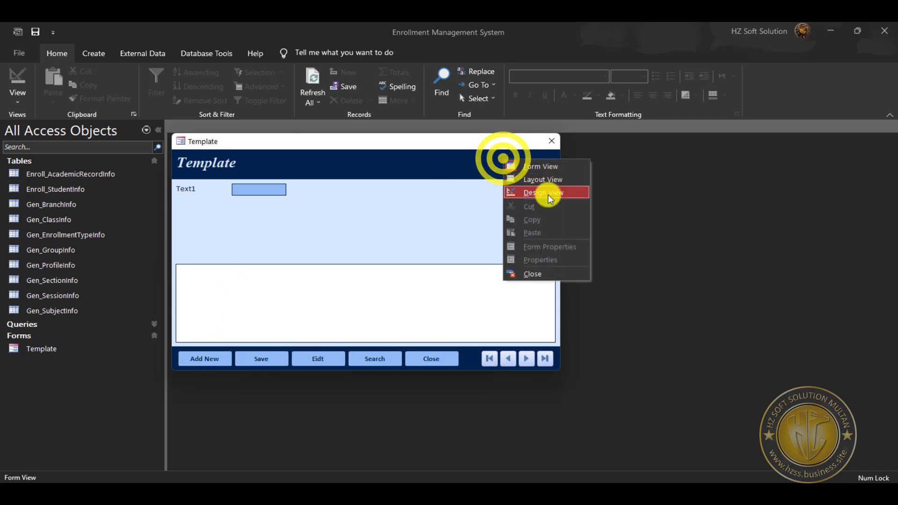
left_click(543, 192)
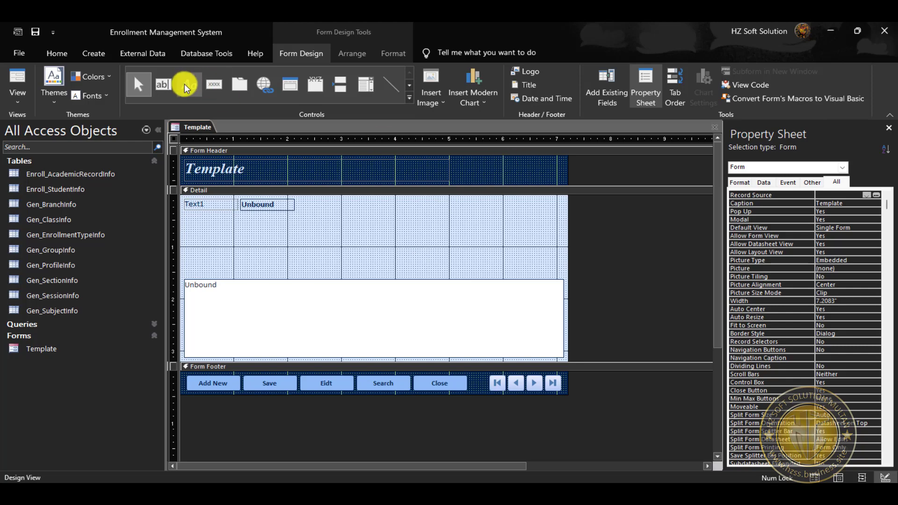
left_click(163, 84)
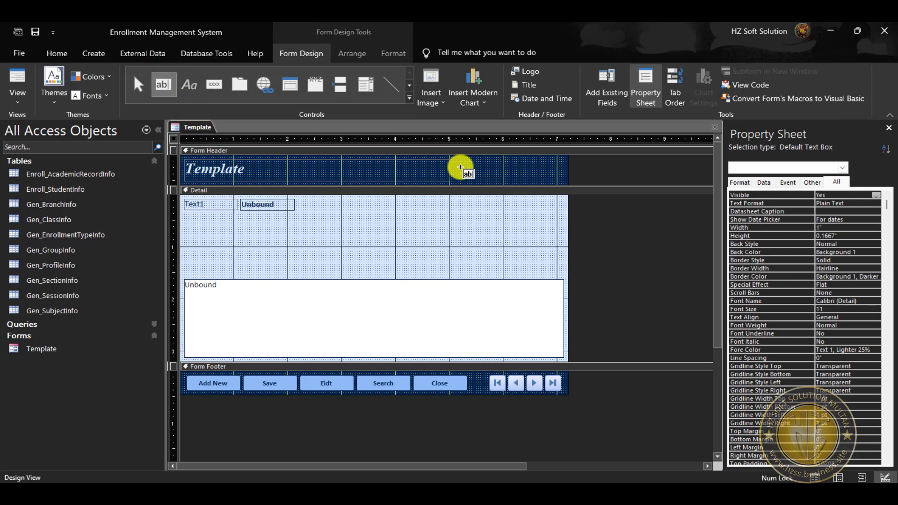
left_click(456, 168)
left_click(540, 174)
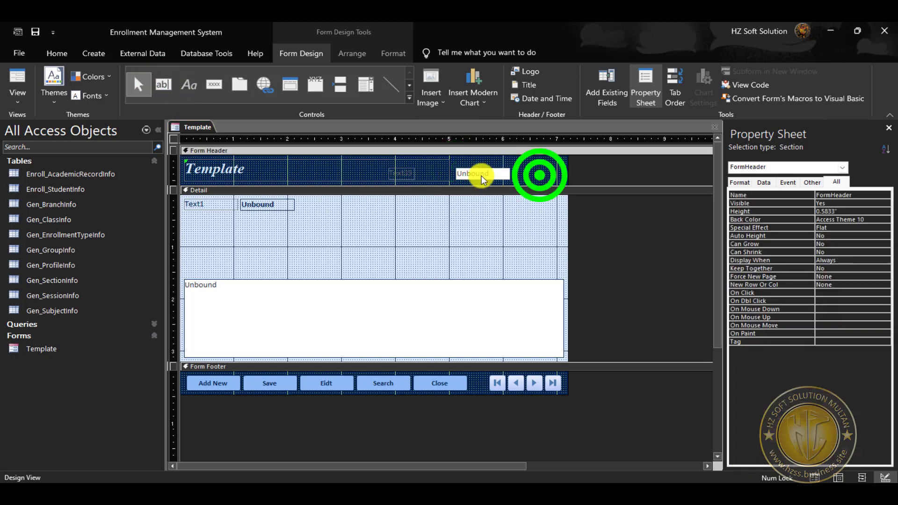
Delete the new unbound text box and its attached label from the form header
left_click(408, 176)
key("Delete")
left_click(479, 173)
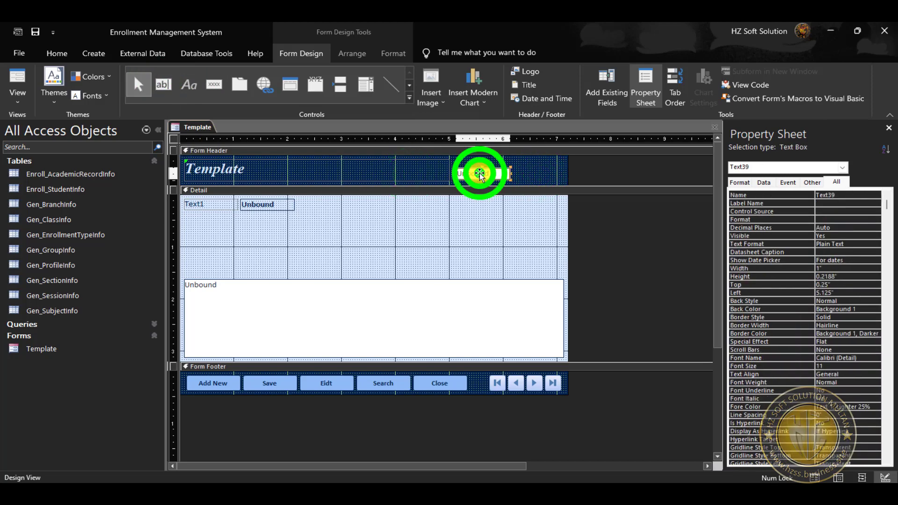
key("Delete")
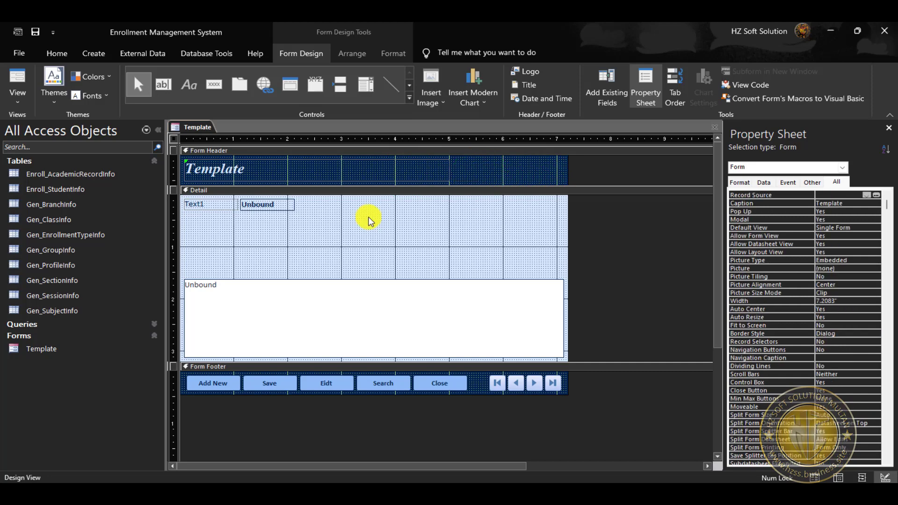
Duplicate the Text1 text box with its label in the Detail section and transfer the copy to the form header
left_click(332, 204)
left_click(287, 210)
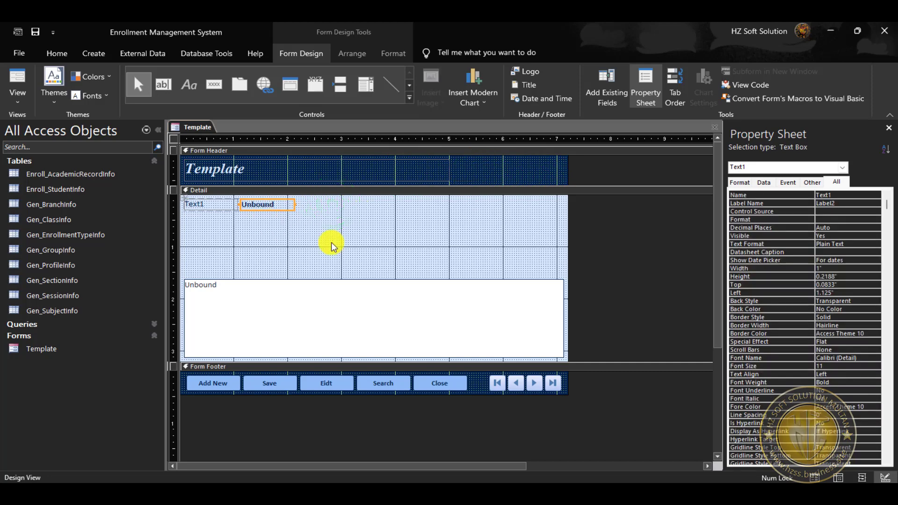
key("ctrl+v")
left_click(341, 231)
left_click(220, 220)
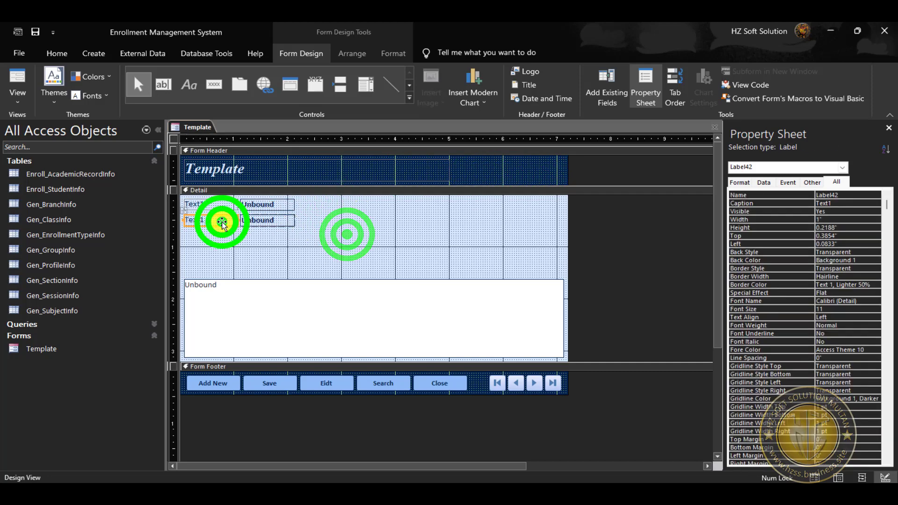
left_click(184, 210)
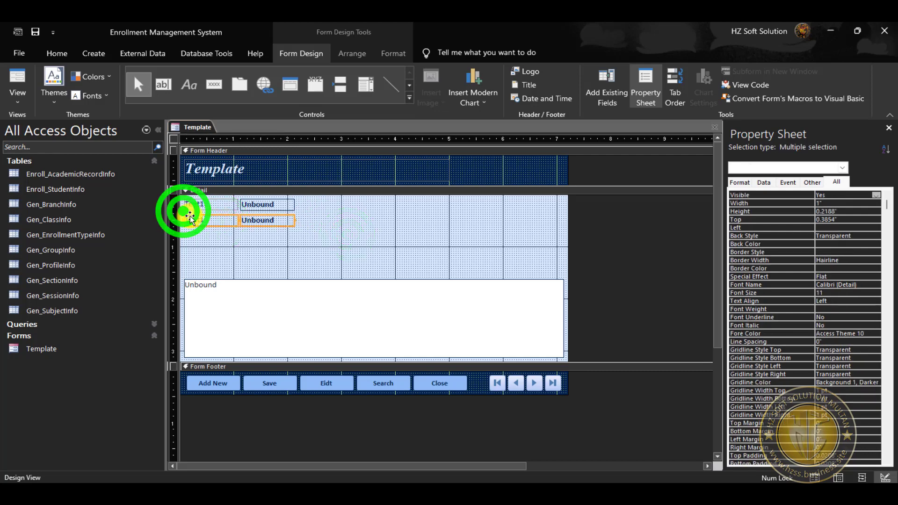
key("ctrl+x")
left_click(506, 169)
key("ctrl+v")
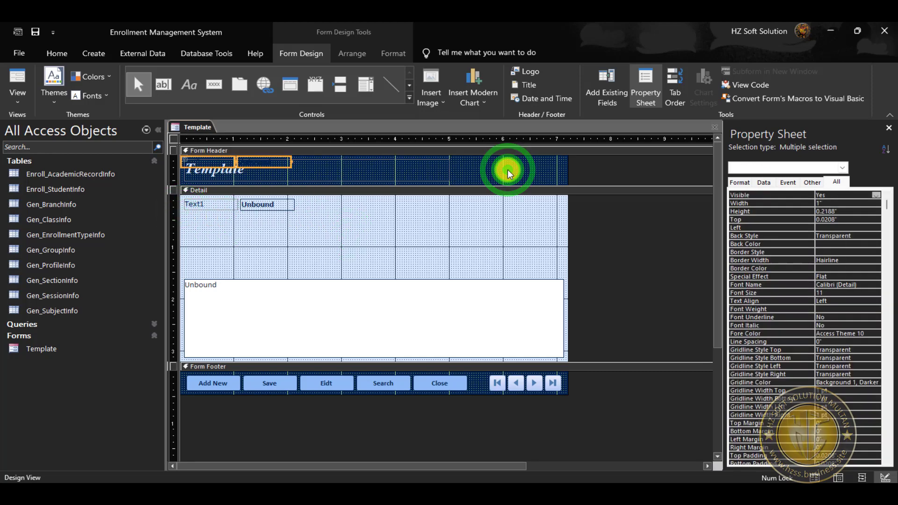
Place the pasted text box in the header well right of the Template title, without its attached label
left_click_drag(269, 165, 505, 176)
left_click(452, 225)
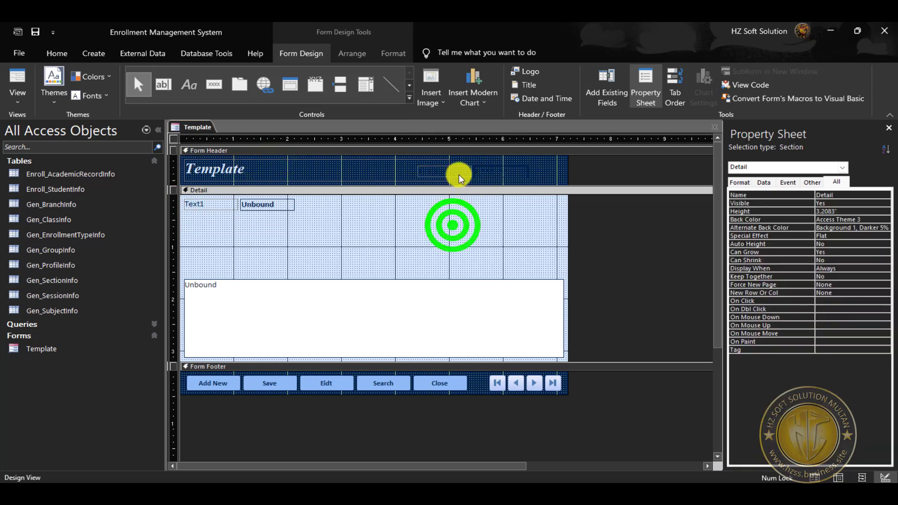
left_click(460, 174)
left_click(469, 211)
left_click(469, 169)
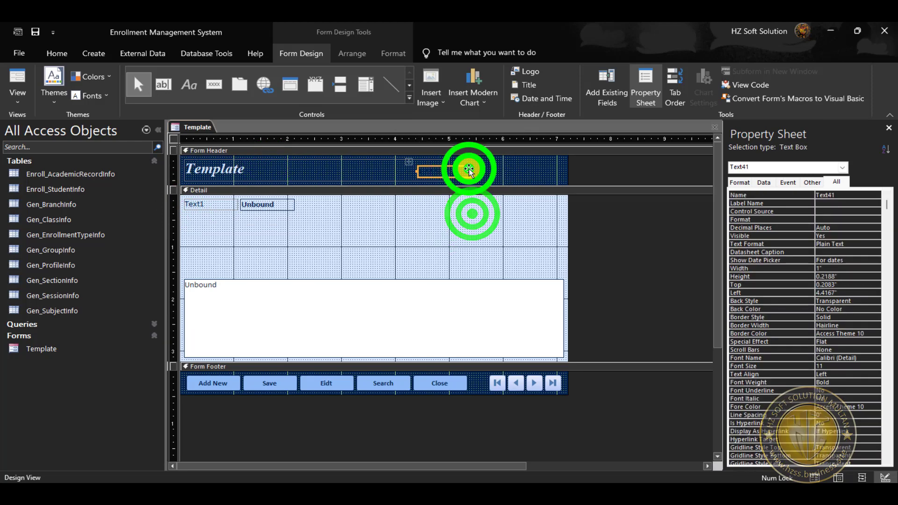
Set the header text box's border color to Access Theme 5
left_click(390, 54)
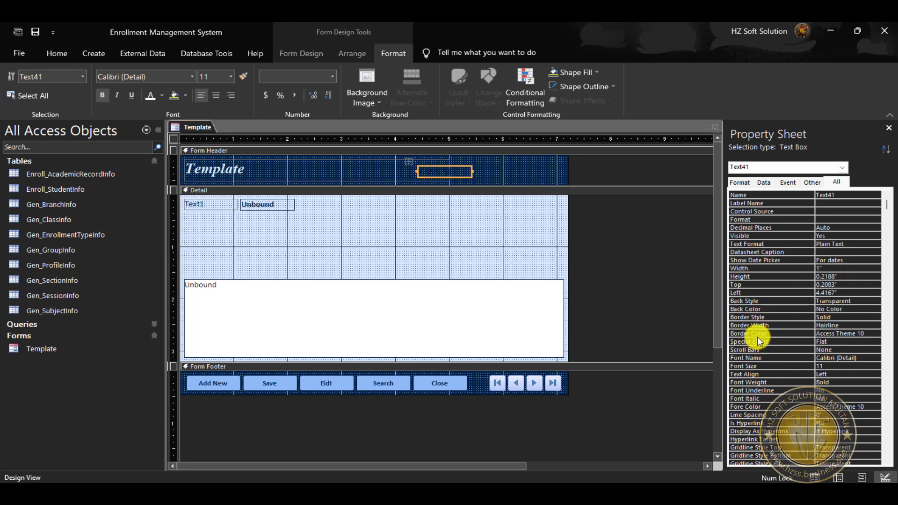
left_click(873, 333)
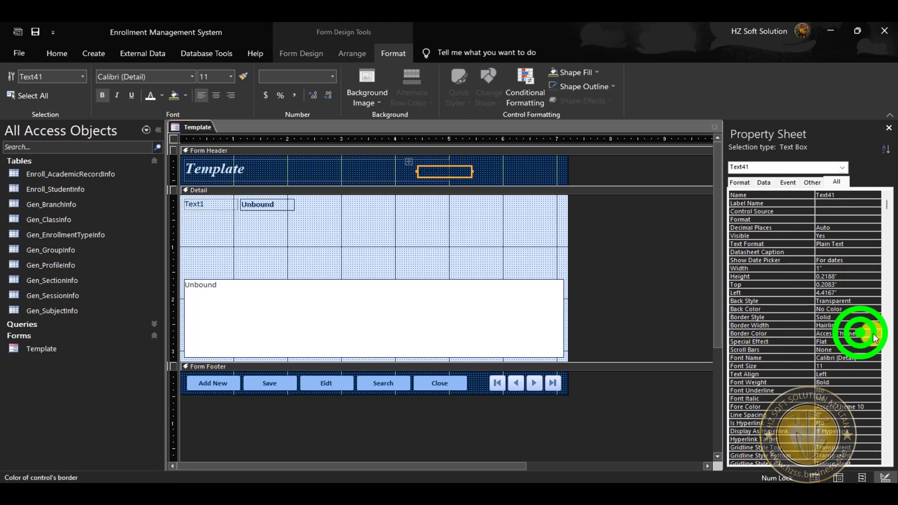
left_click(874, 333)
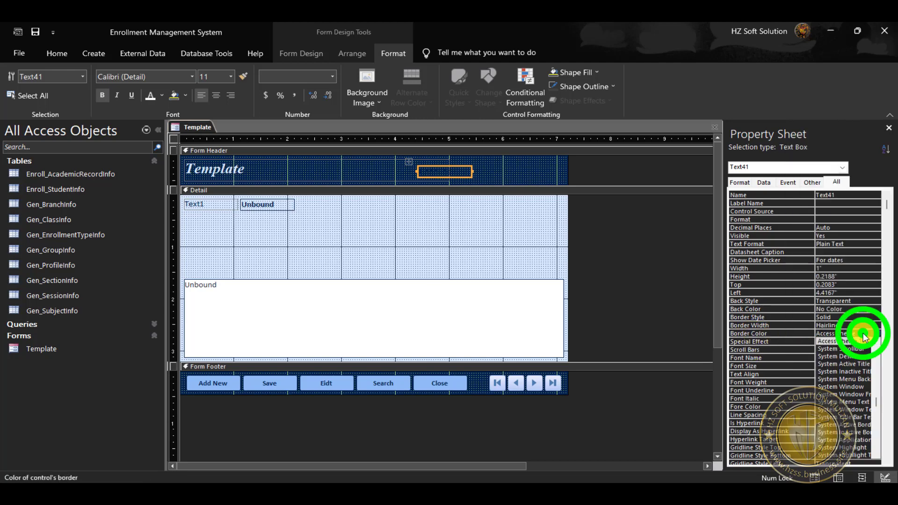
scroll(863, 372, "up", 2)
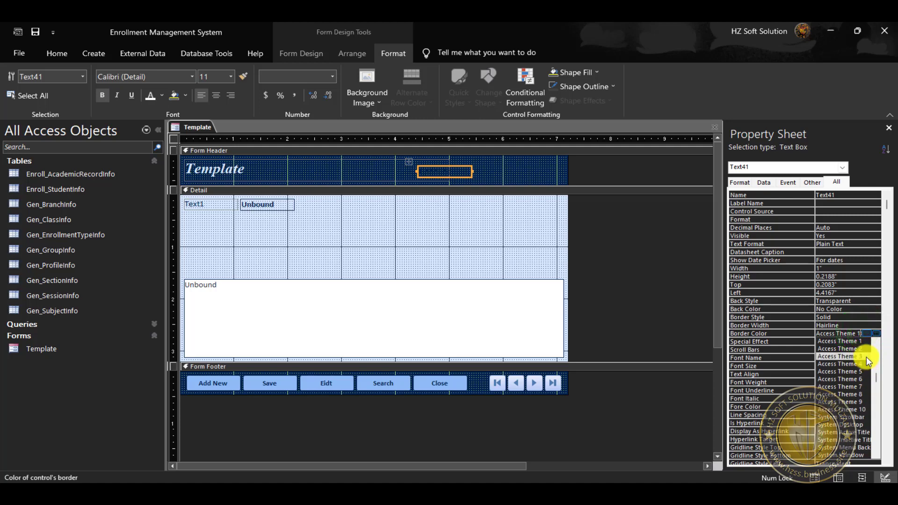
left_click(864, 371)
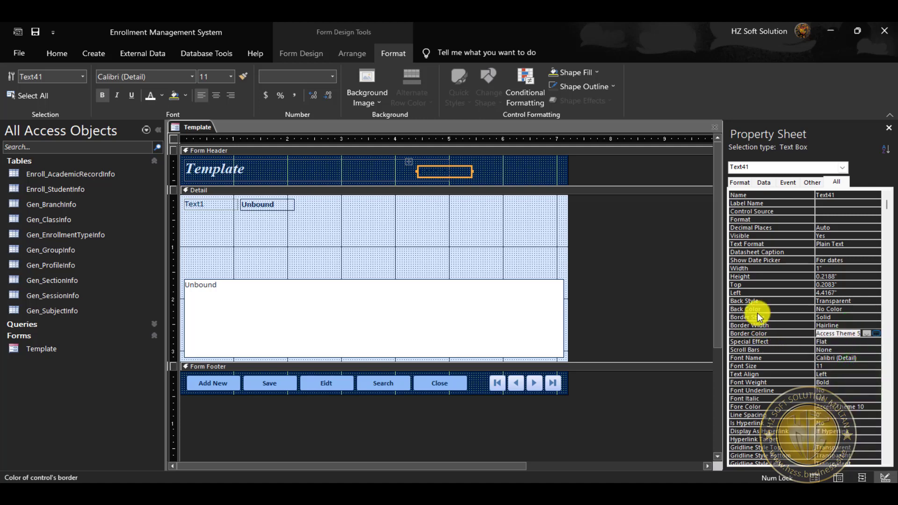
Set the header text box's back color to Access Theme 3
left_click(845, 309)
left_click(868, 309)
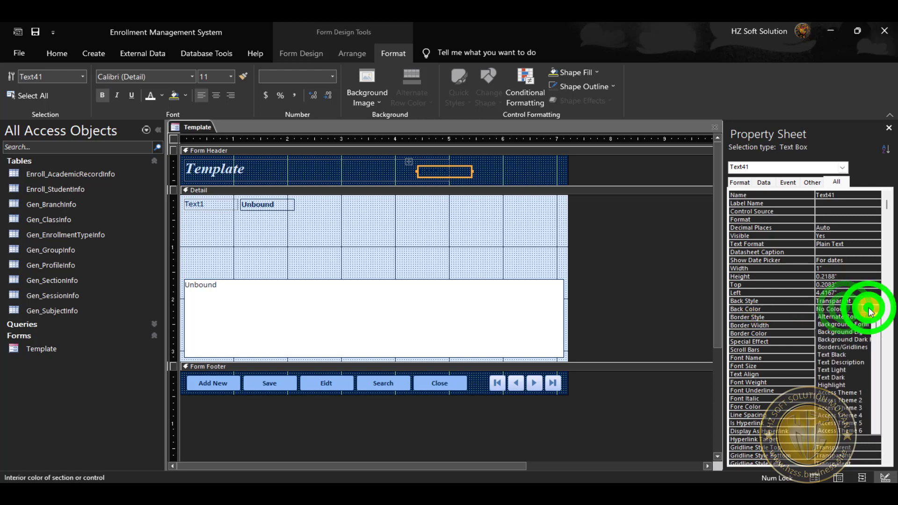
left_click(856, 404)
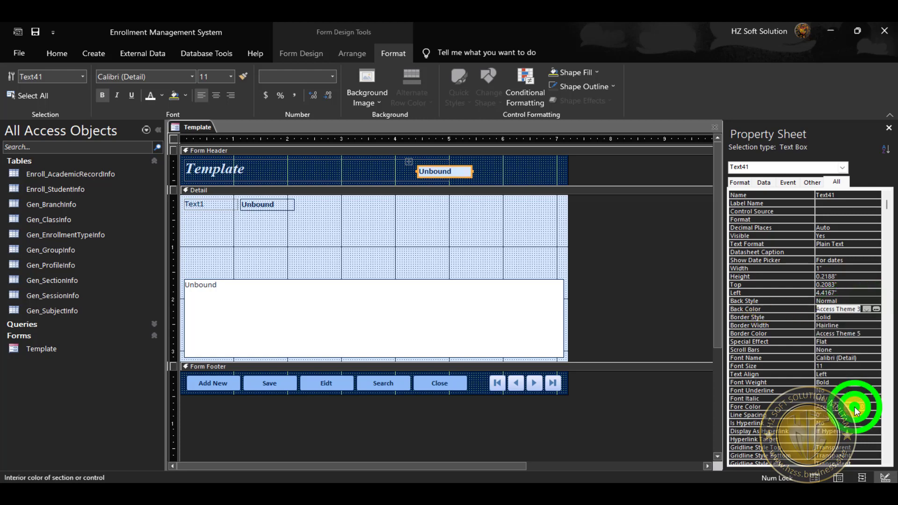
left_click(497, 177)
left_click(459, 172)
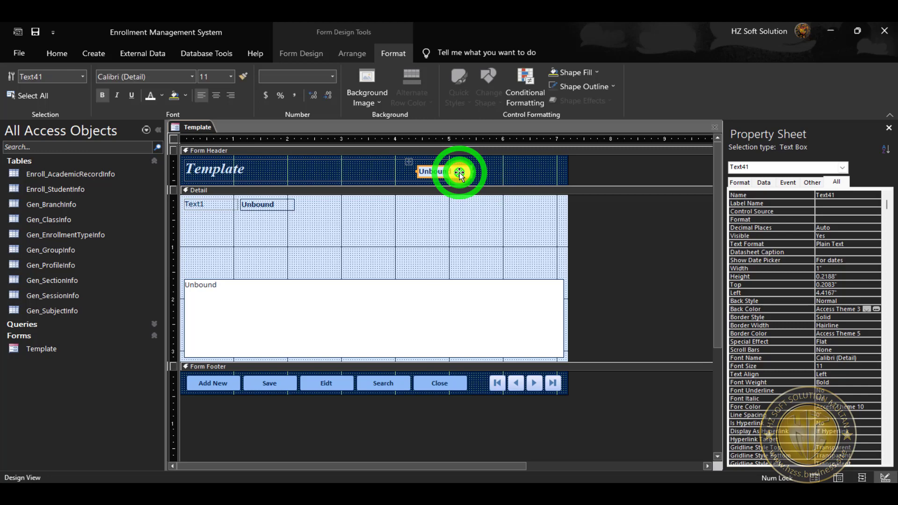
left_click(500, 173)
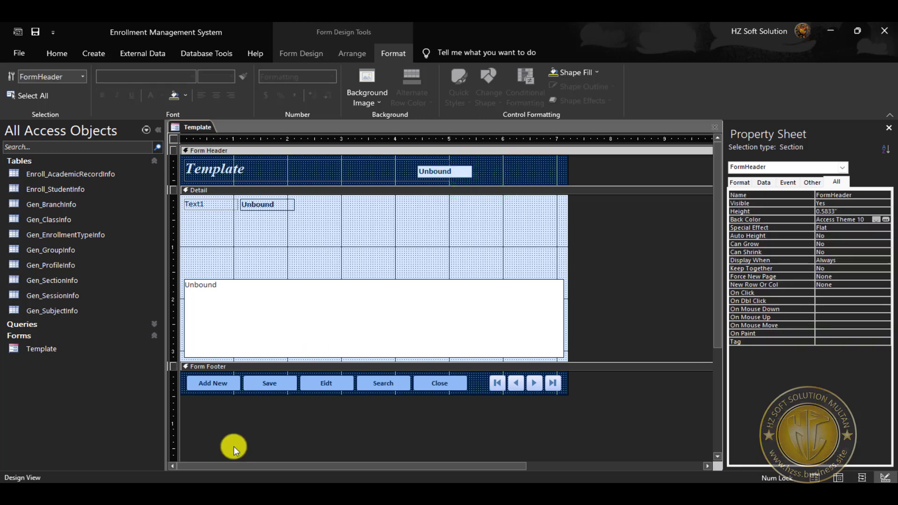
Copy the footer's Add New button into the form header and place it just right of the text box
left_click(225, 390)
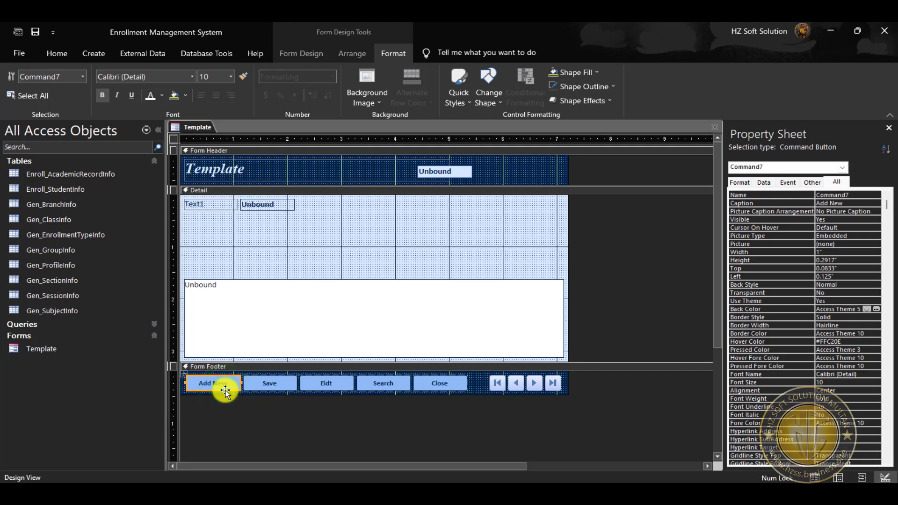
left_click(503, 172)
key("ctrl+v")
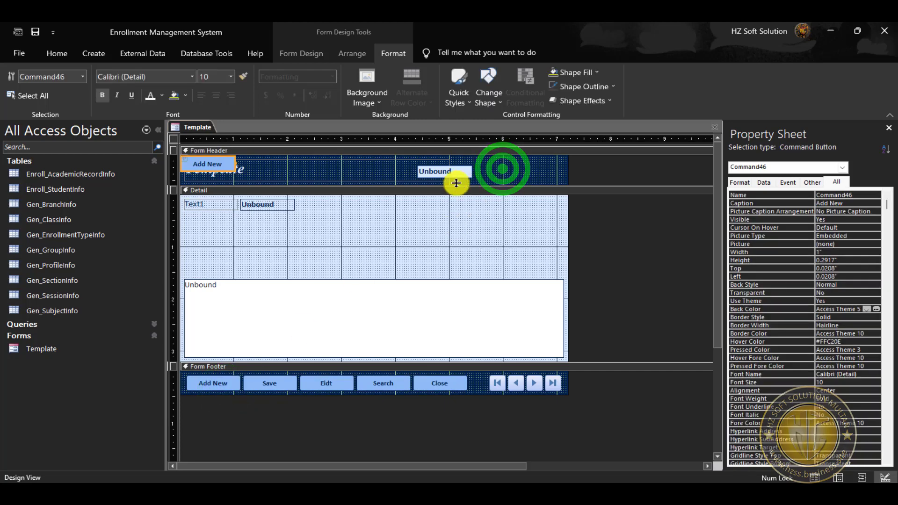
left_click(512, 173)
left_click(219, 163)
left_click_drag(218, 163, 511, 169)
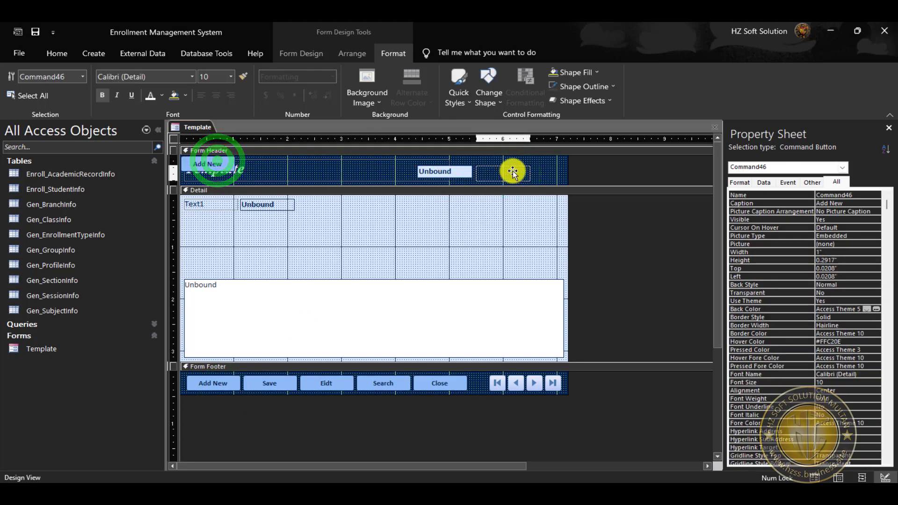
left_click(513, 169)
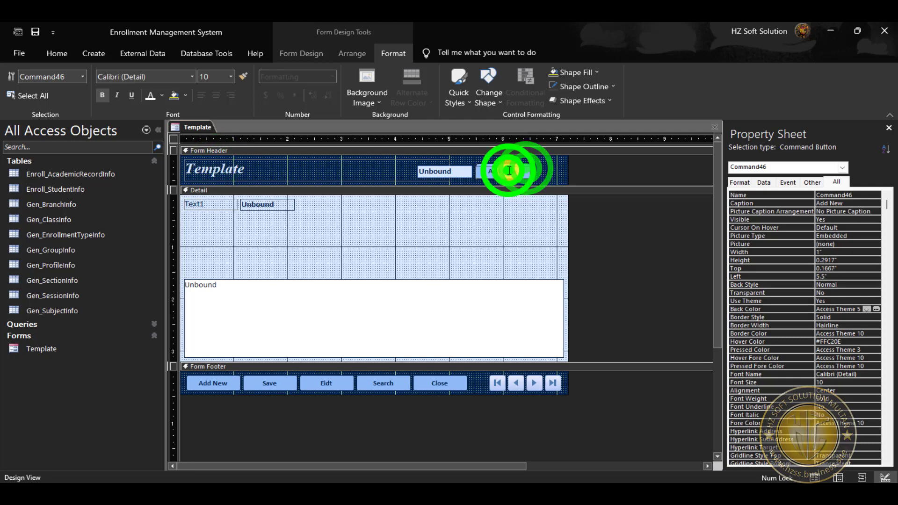
Clear the caption of the copied Add New button in the form header
left_click(525, 171)
left_click_drag(526, 172, 478, 172)
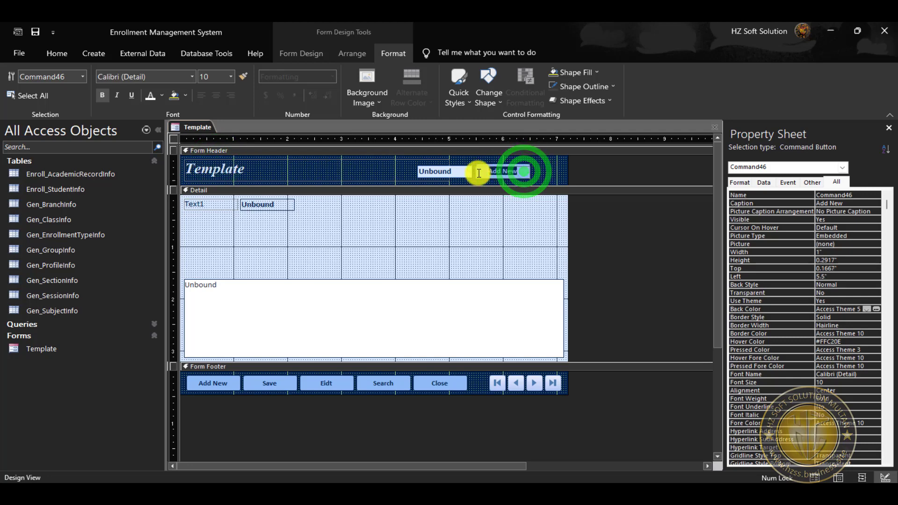
key("BackSpace")
left_click(538, 176)
Assign the built-in Magnifying Glass (Search) picture to the blank header button
left_click(512, 173)
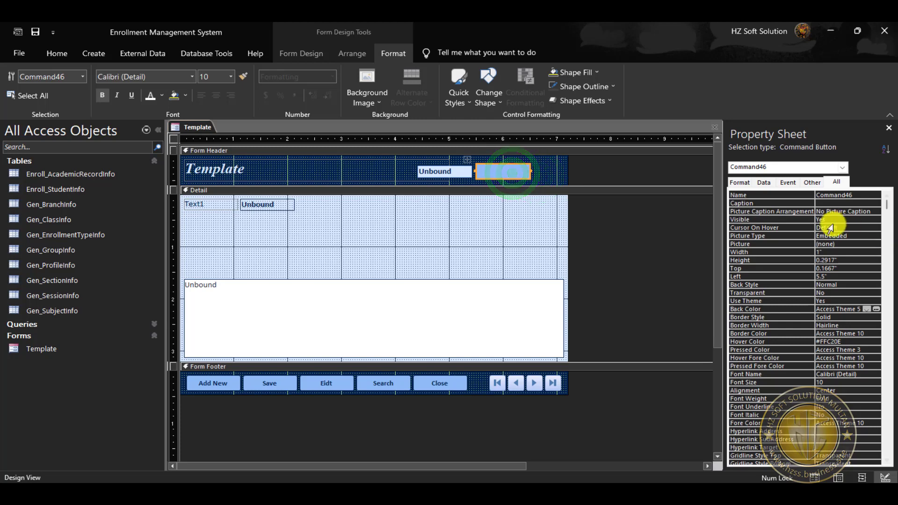
left_click(744, 244)
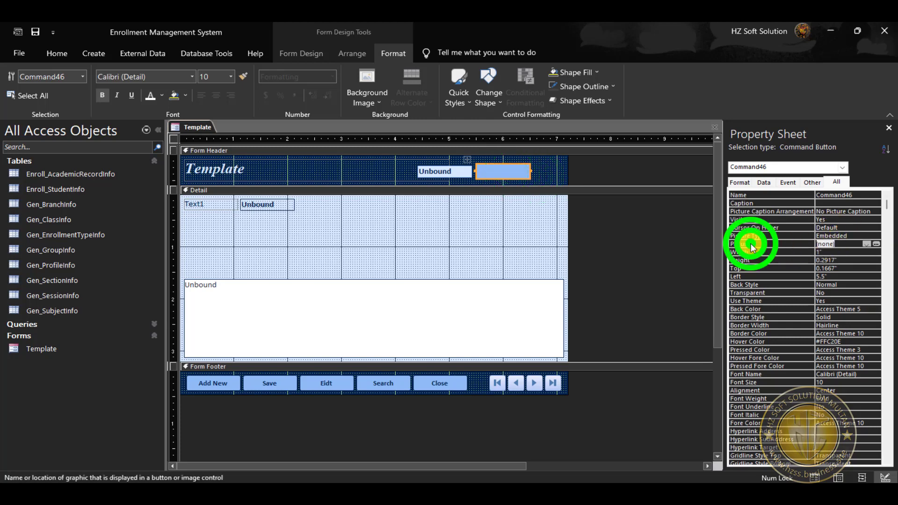
left_click(877, 244)
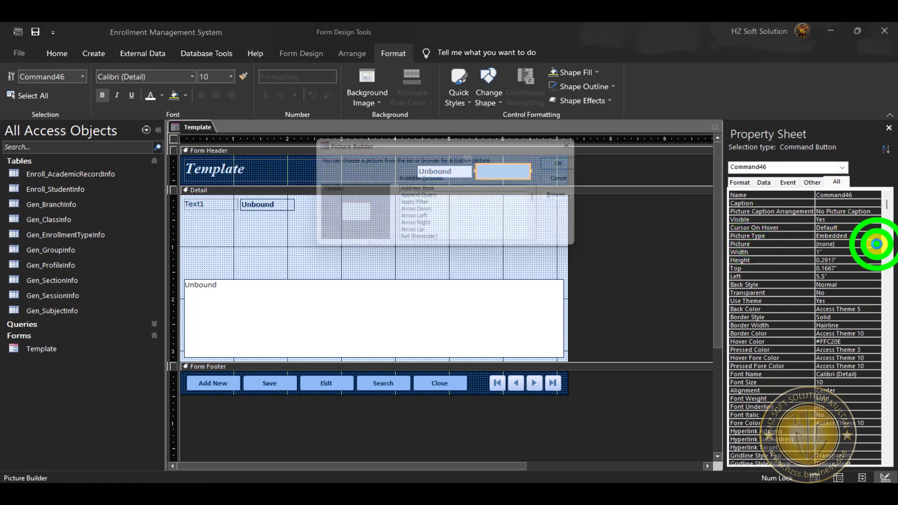
left_click(414, 213)
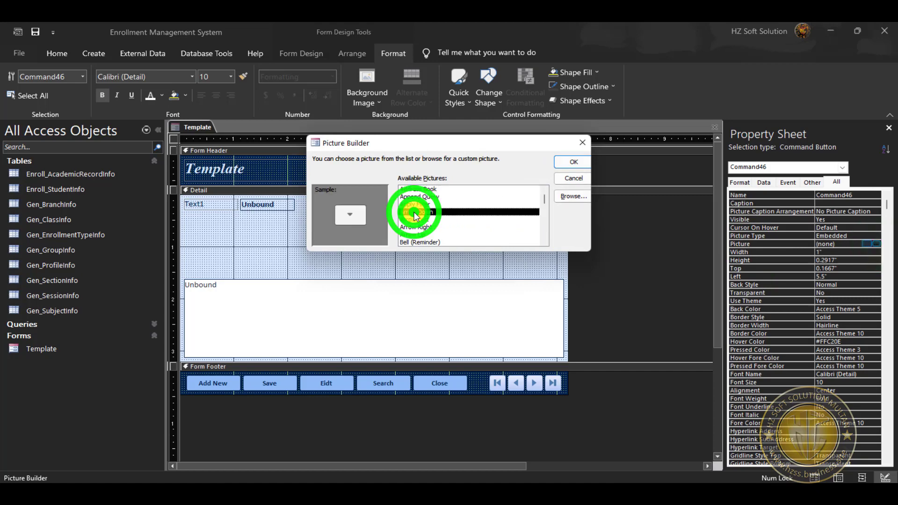
key("m")
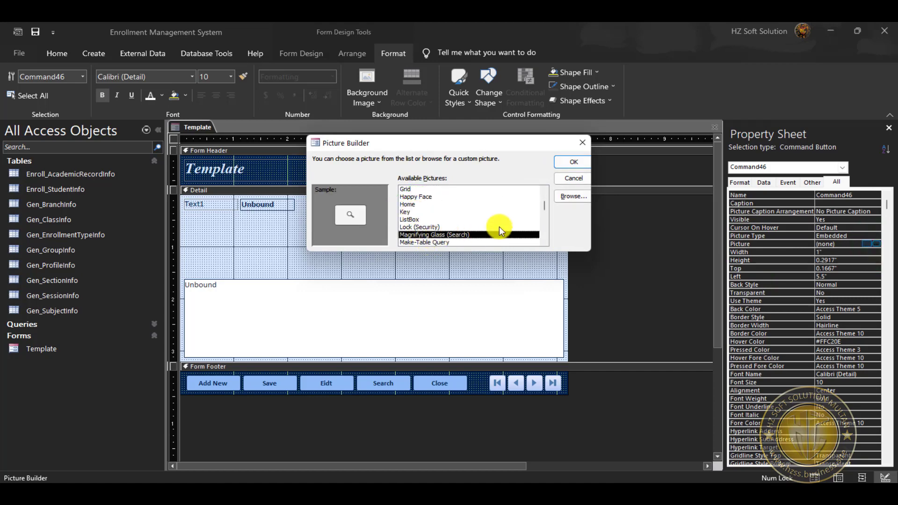
left_click(574, 162)
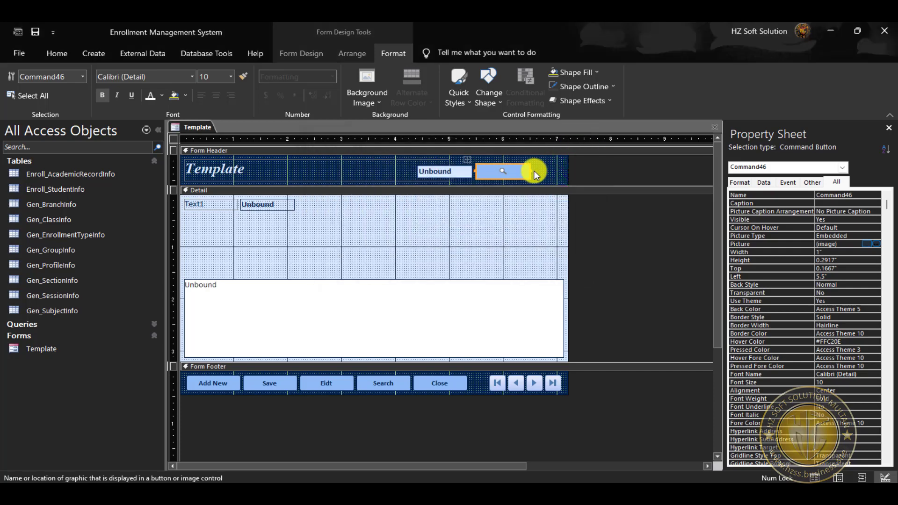
Shrink the magnifying glass button to the text box's height and a narrow width, directly beside the text box
left_click_drag(531, 170, 495, 170)
left_click(512, 170)
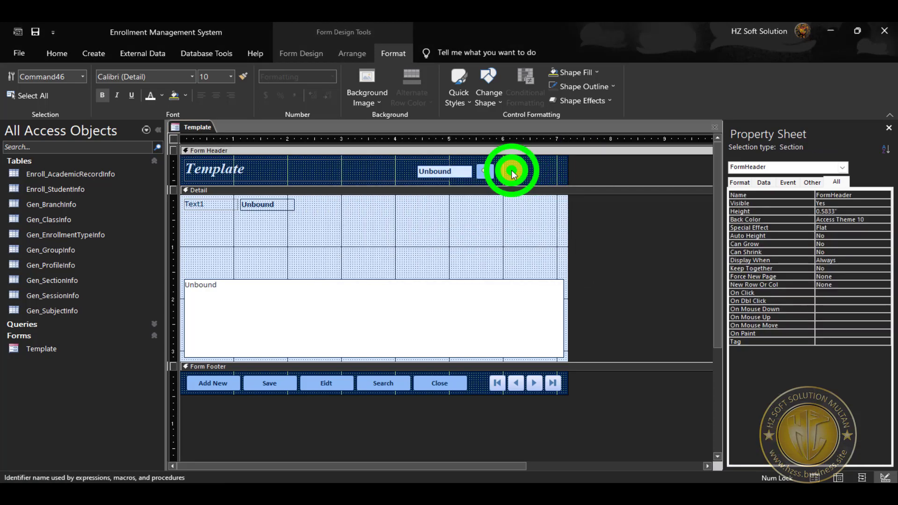
left_click(484, 170)
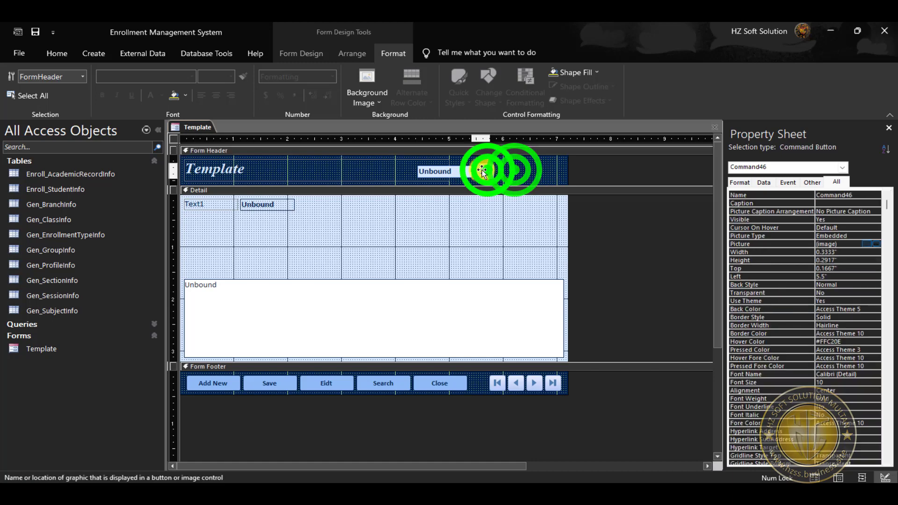
left_click_drag(473, 170, 472, 173)
left_click(543, 177)
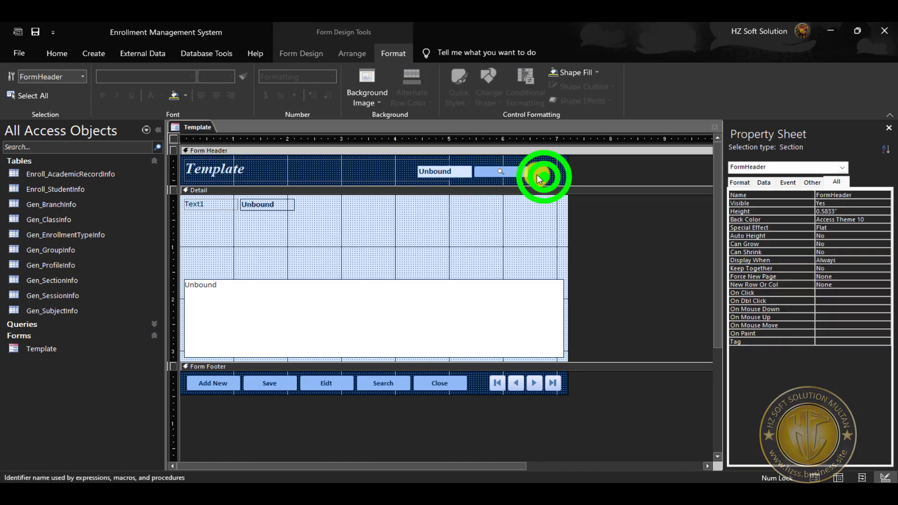
left_click(526, 174)
left_click_drag(532, 174, 490, 173)
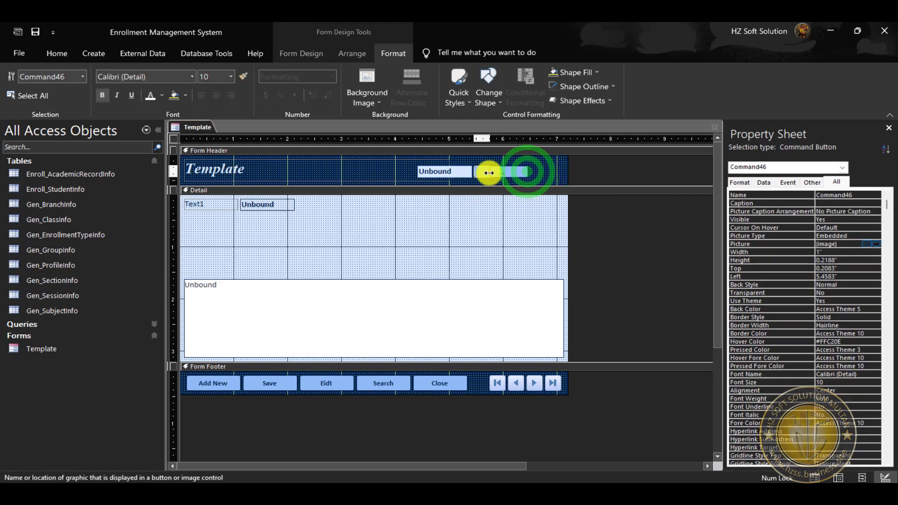
left_click(525, 175)
Widen the header text box and move it together with the search button to the right end of the form header
left_click(453, 170)
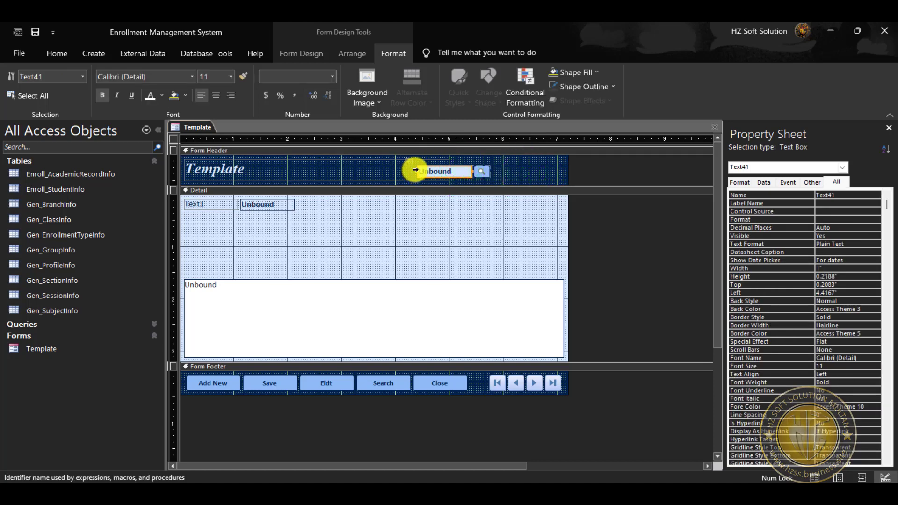
left_click_drag(418, 172, 511, 170)
left_click(517, 175)
left_click(456, 171)
left_click(478, 172, "shift")
left_click(619, 171)
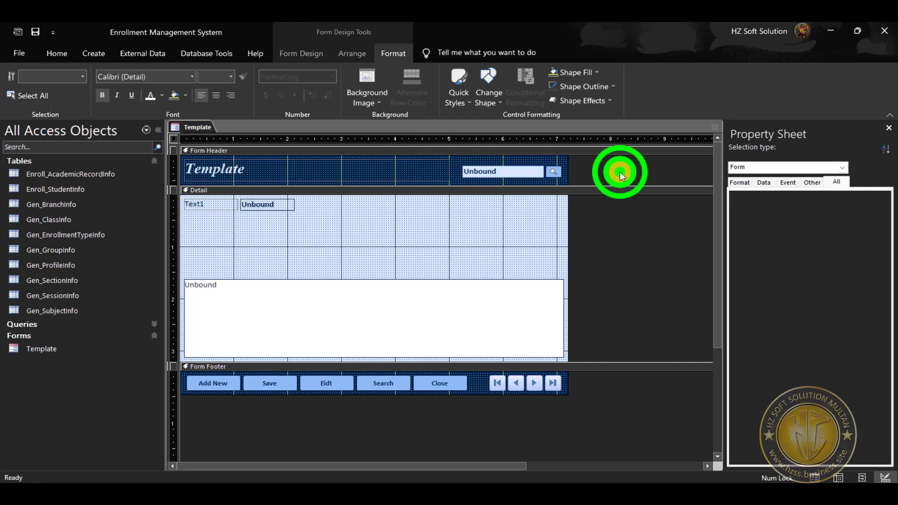
Anchor the header text box and the magnifying glass button together to the Top Right
left_click(506, 172)
left_click(454, 163)
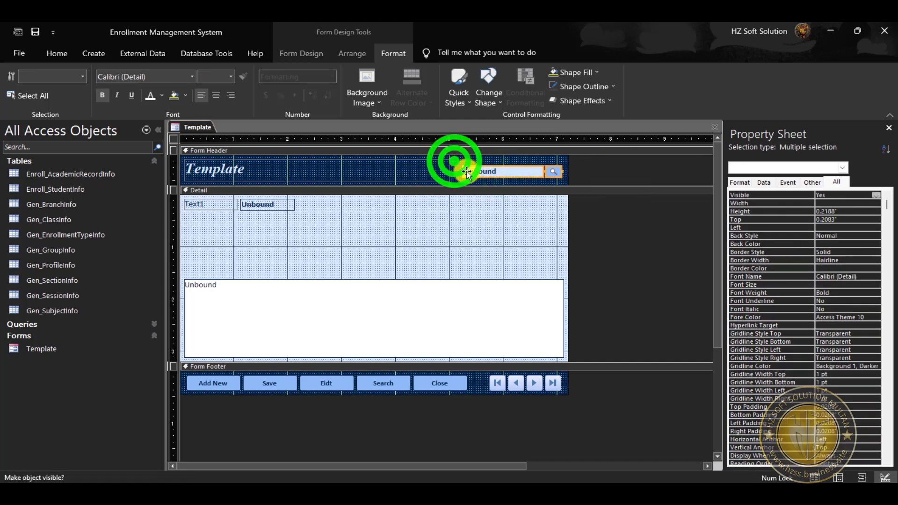
left_click(364, 55)
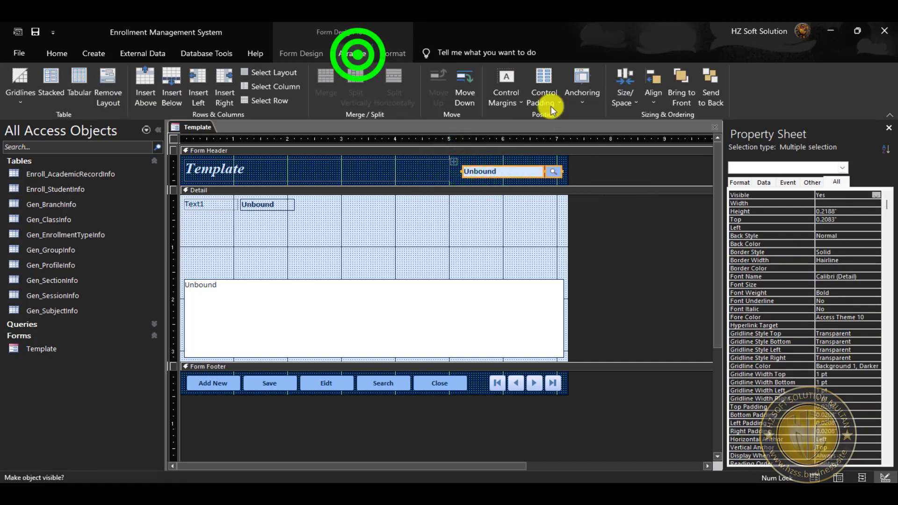
left_click(586, 100)
left_click(818, 122)
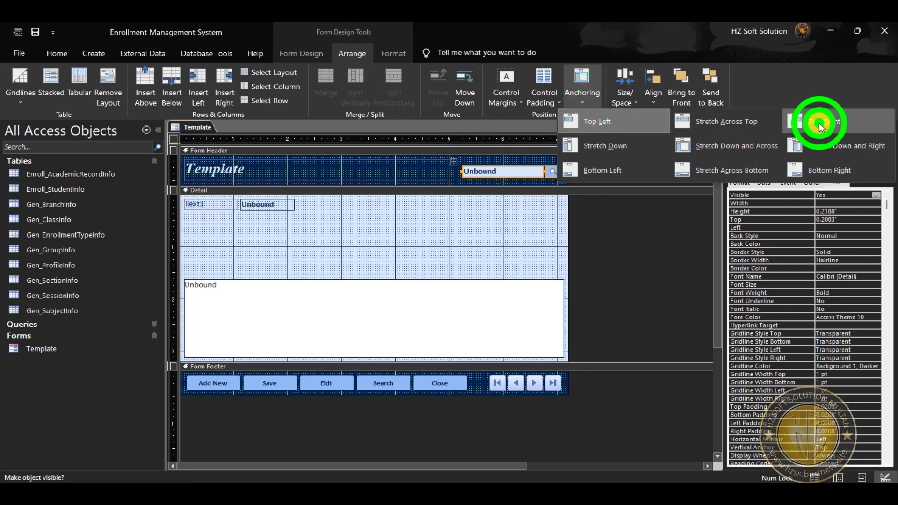
left_click(613, 254)
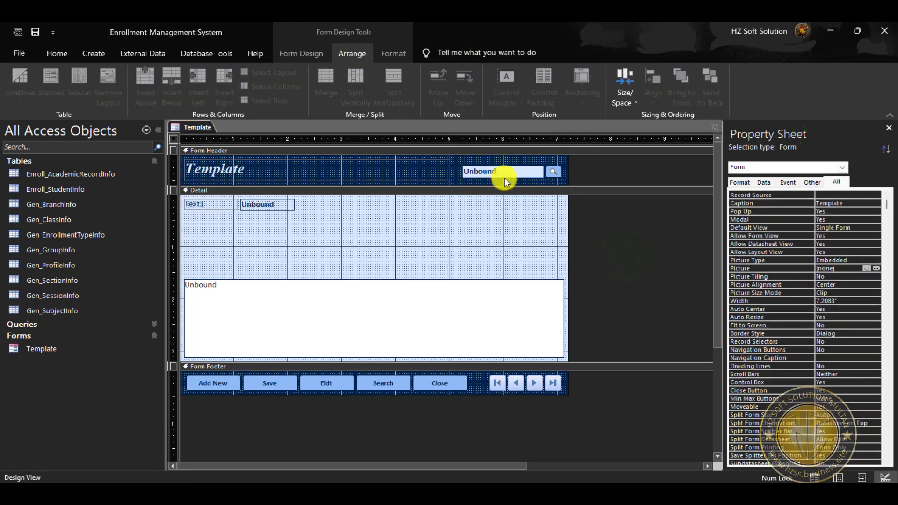
Name the magnifying glass button btnFind and the header text box txtFind
left_click(556, 172)
left_click(867, 195)
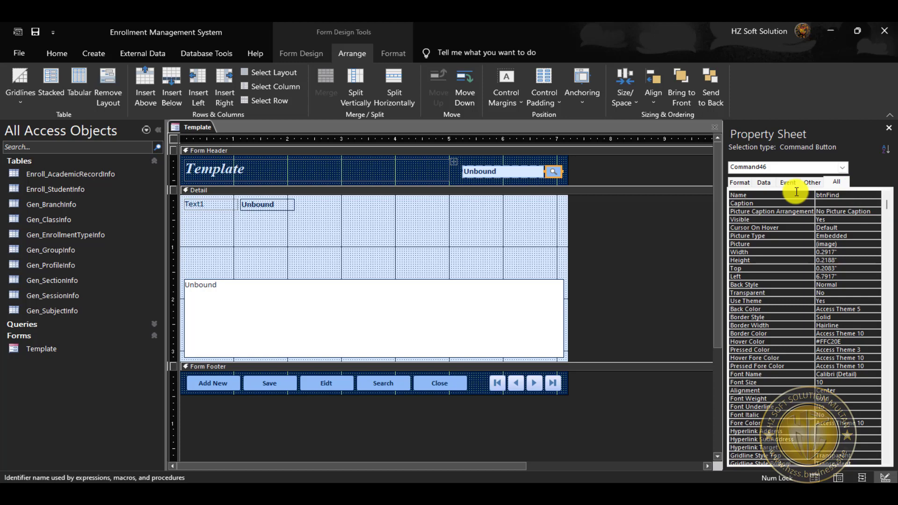
key("Return")
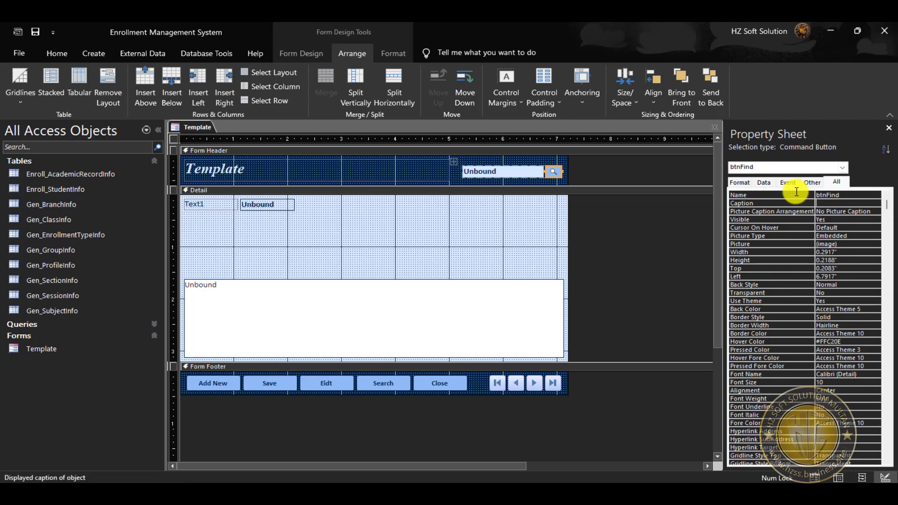
left_click(518, 177)
left_click(851, 192)
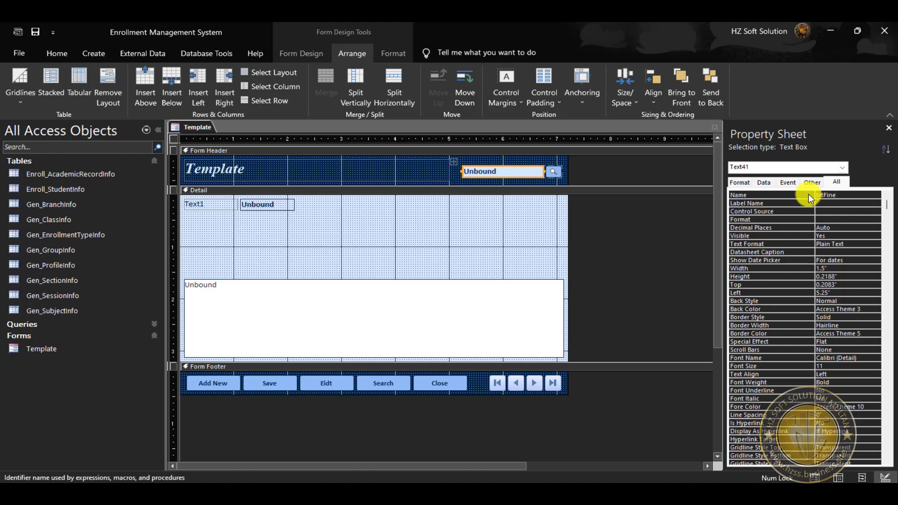
type("txtFind")
key("Return")
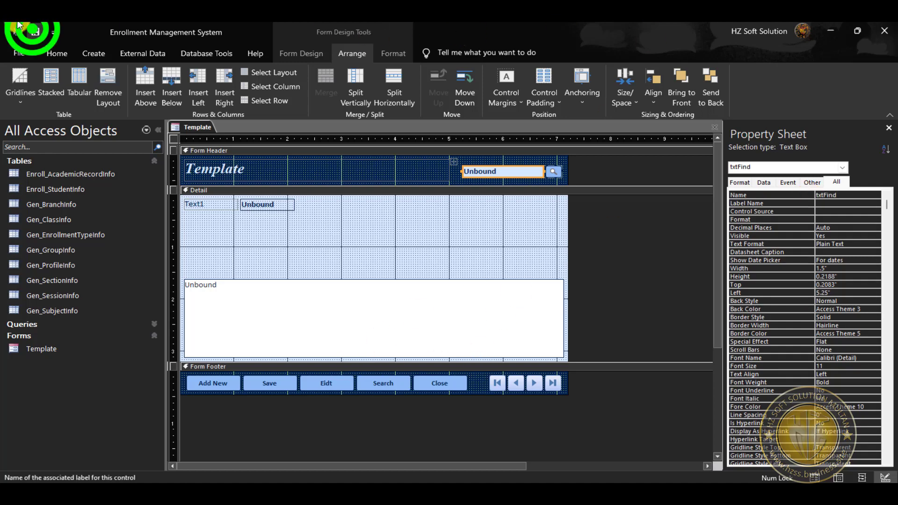
Name the Add New button in the form footer btnAdd
left_click(230, 426)
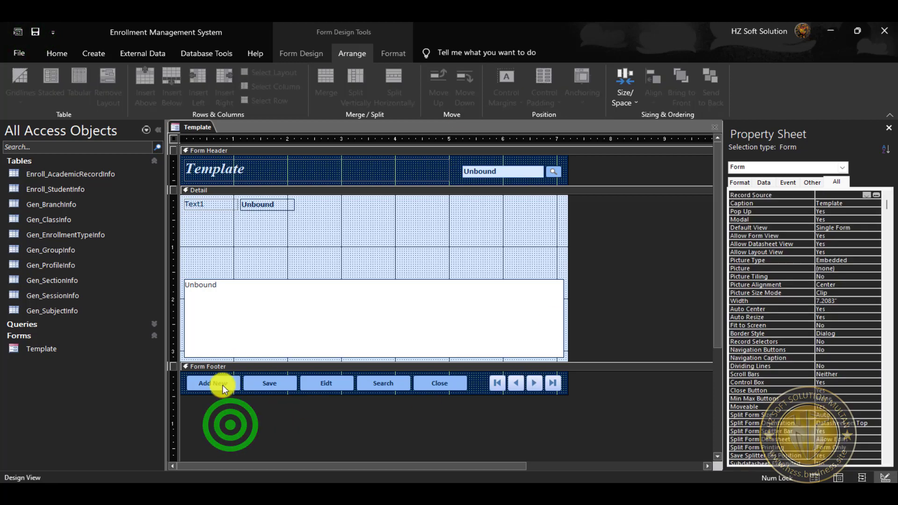
left_click(216, 385)
left_click(859, 197)
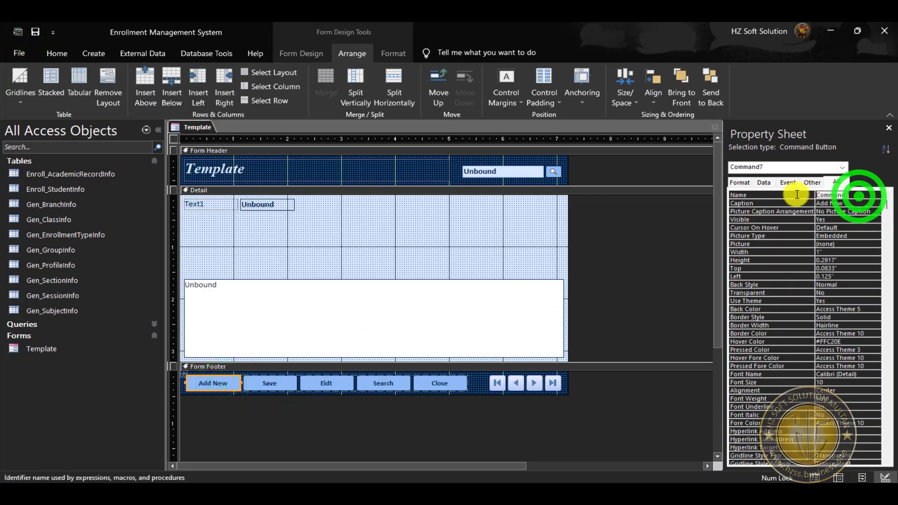
type("btnA")
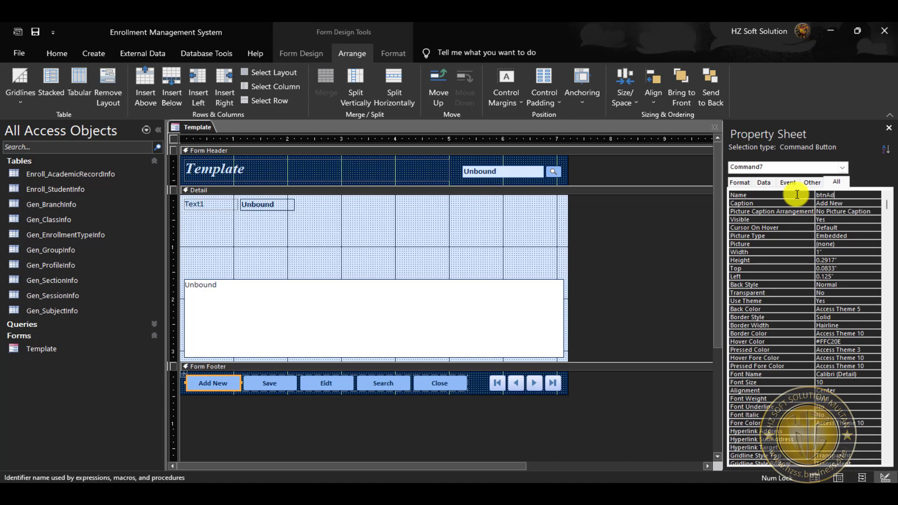
type("d")
key("Return")
Name the footer's Save button btnSave and the neighbouring edit button btnEdit
left_click(287, 385)
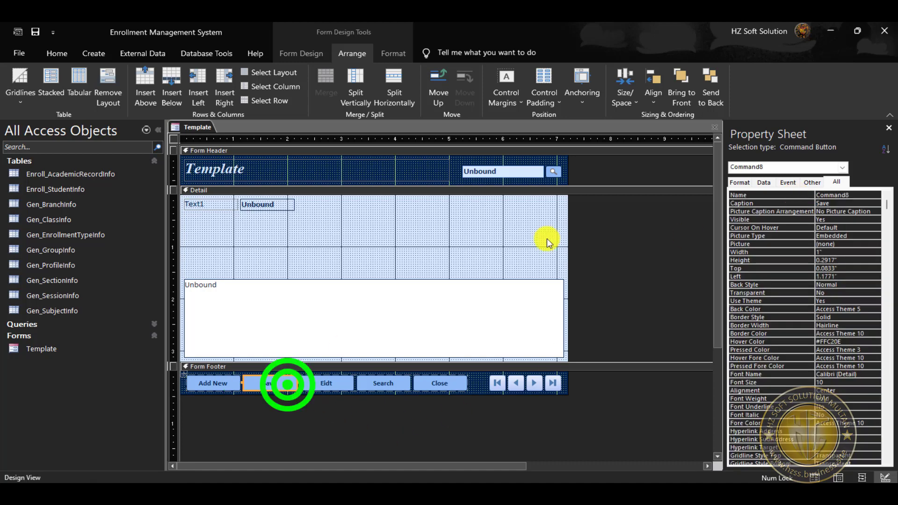
double_click(858, 194)
type("bt")
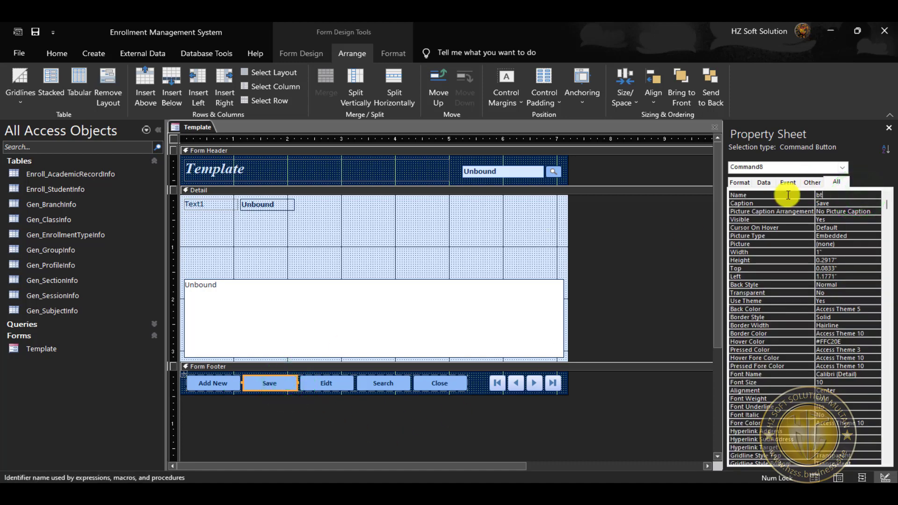
type("nSave")
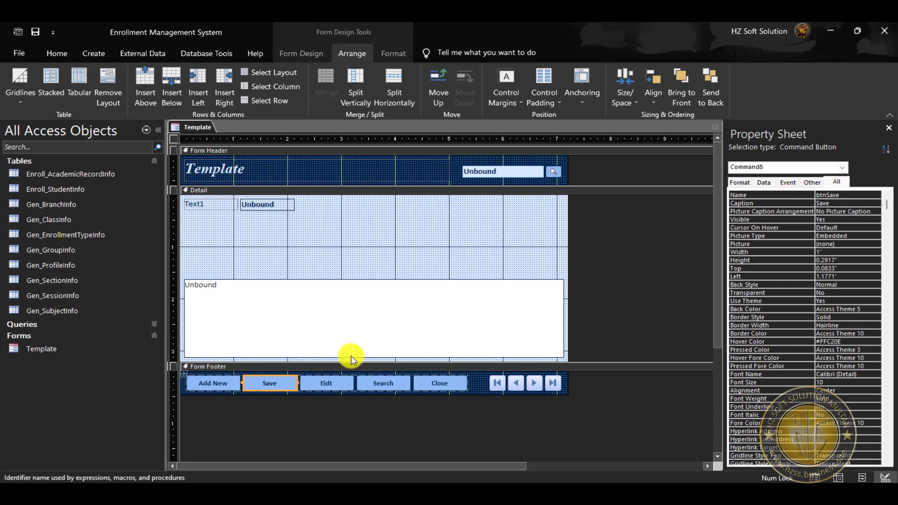
left_click(327, 383)
double_click(862, 193)
type("btnEdit")
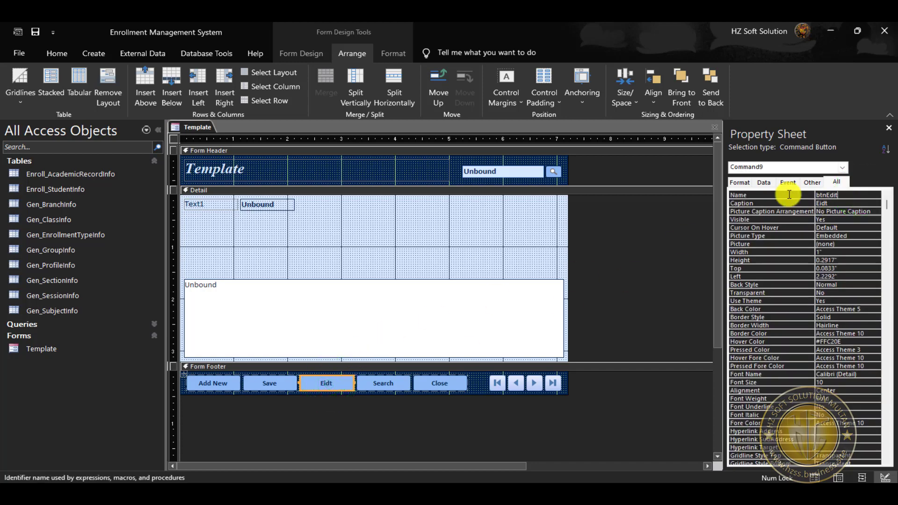
Name the Search button in the form footer btnSearch
left_click(378, 384)
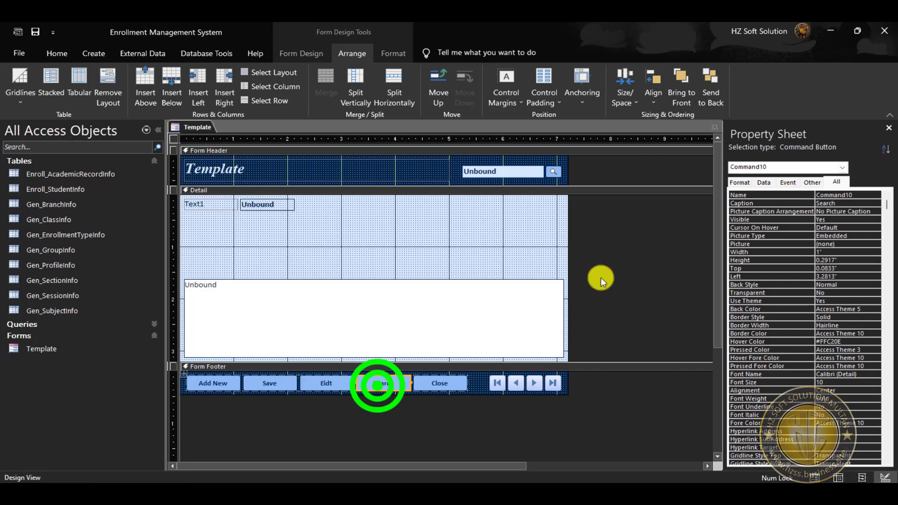
double_click(856, 194)
type("b")
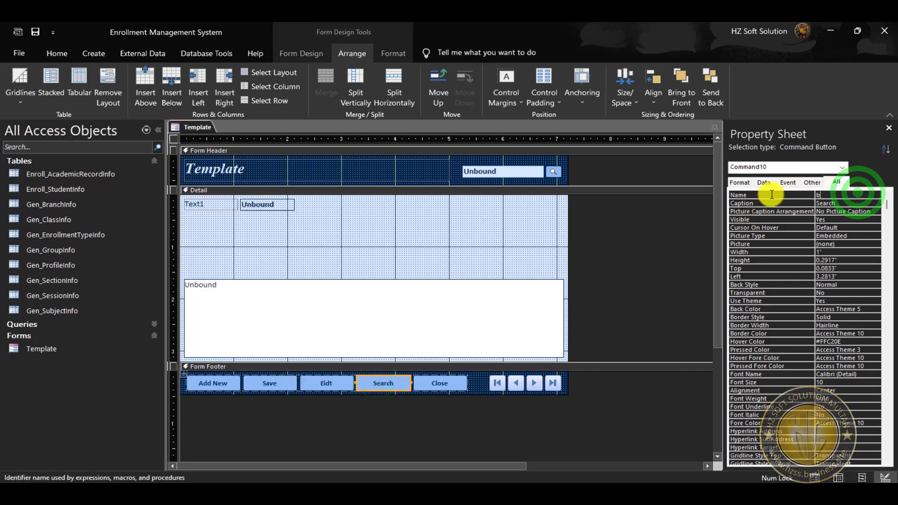
type("tnSear")
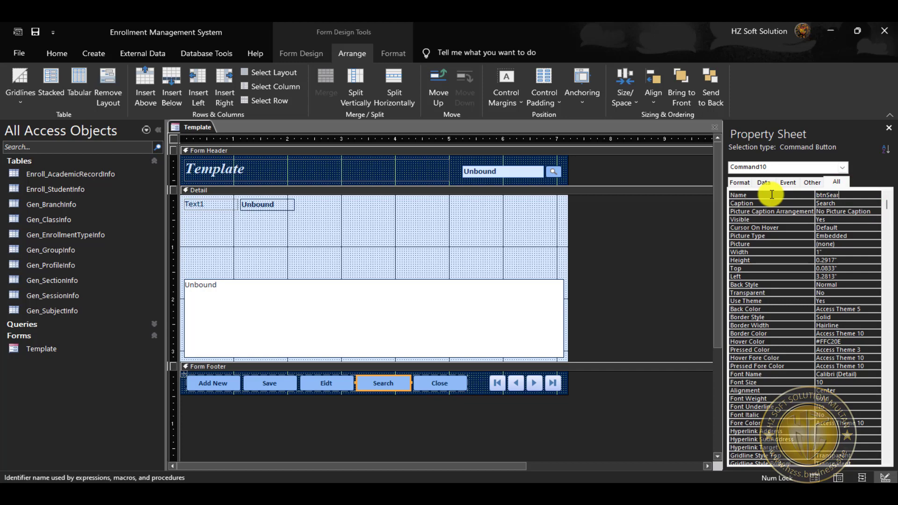
type("ch")
key("Return")
Name the footer's Close button btnClose and save the Template form
left_click(439, 383)
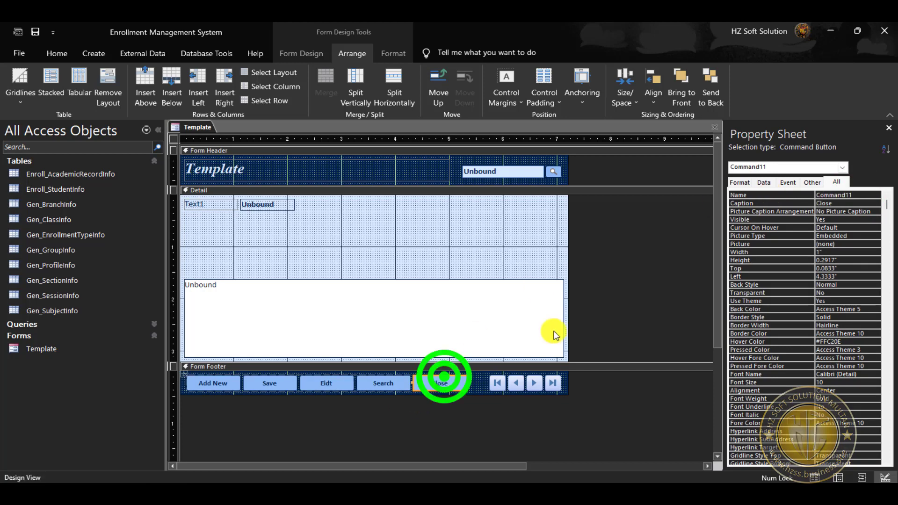
left_click(866, 195)
type("btnClose")
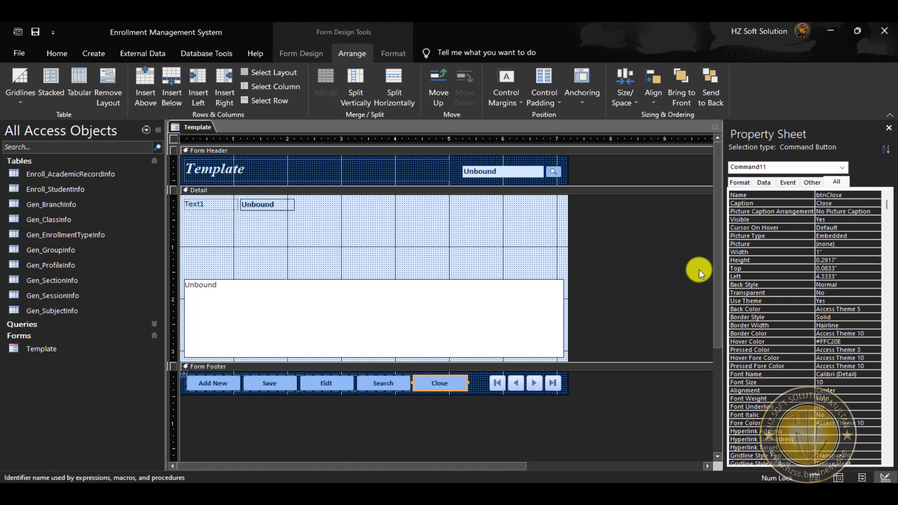
left_click(578, 408)
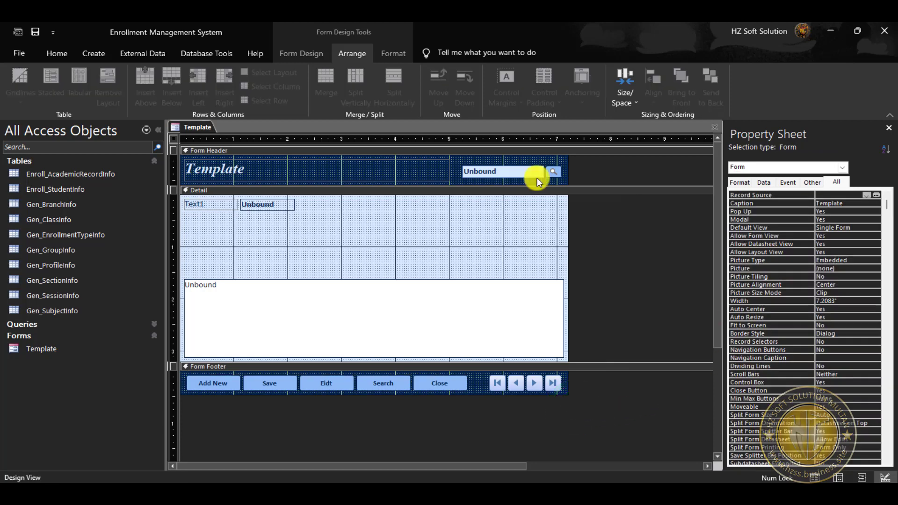
left_click(35, 31)
Set the four footer navigation buttons' border color to Access Theme 5 and their hover color to #FFC20E
left_click_drag(589, 384, 496, 395)
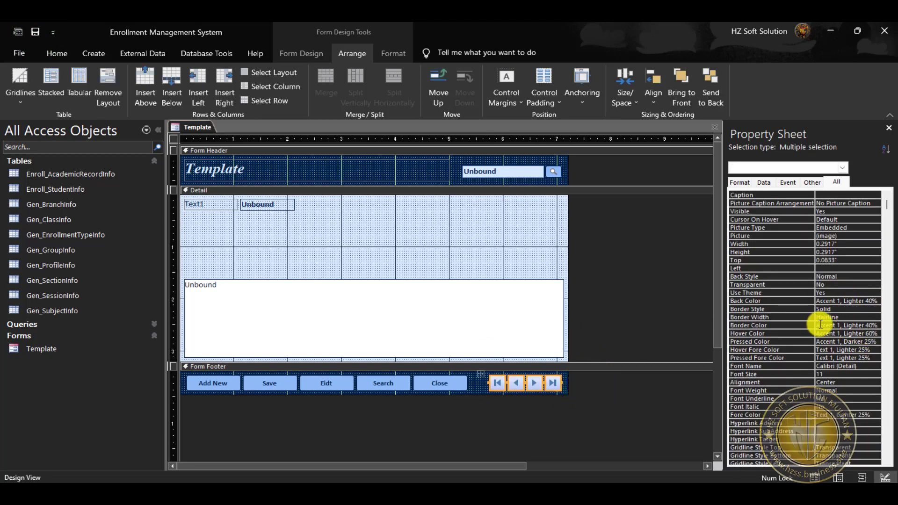
left_click(847, 325)
left_click(875, 325)
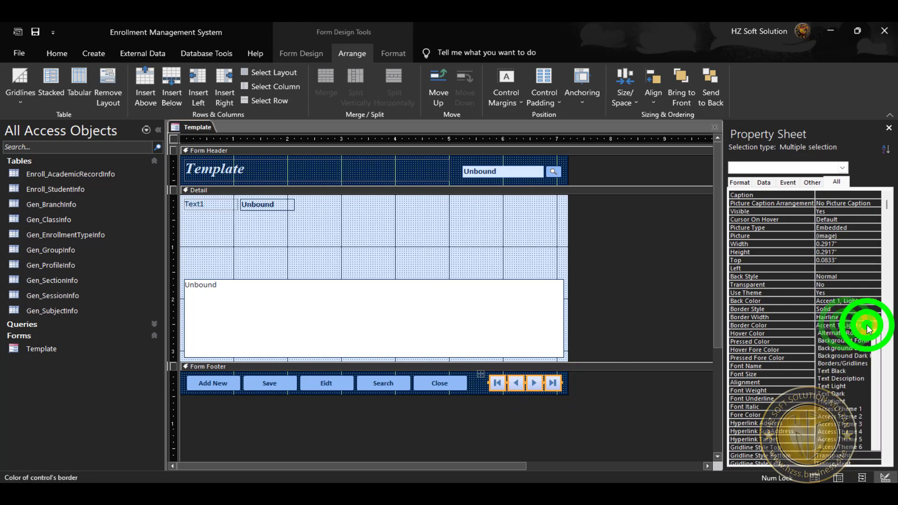
left_click(861, 441)
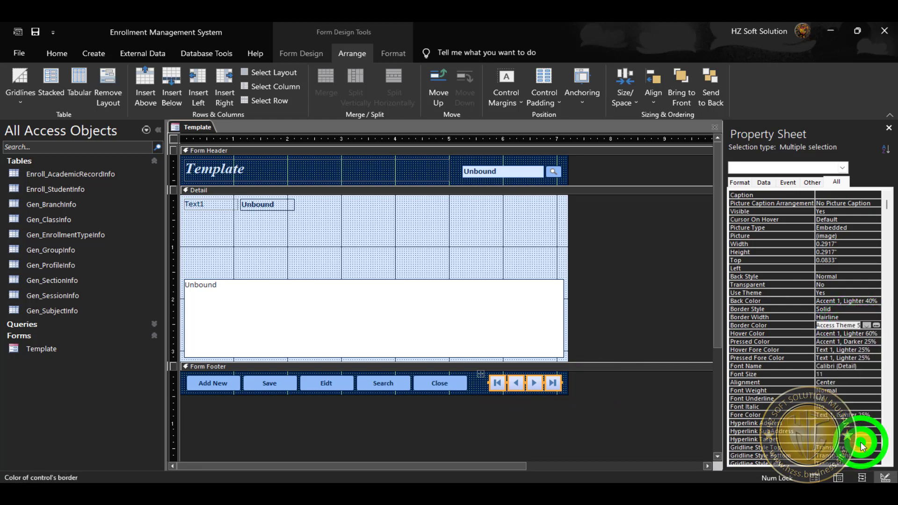
left_click(855, 334)
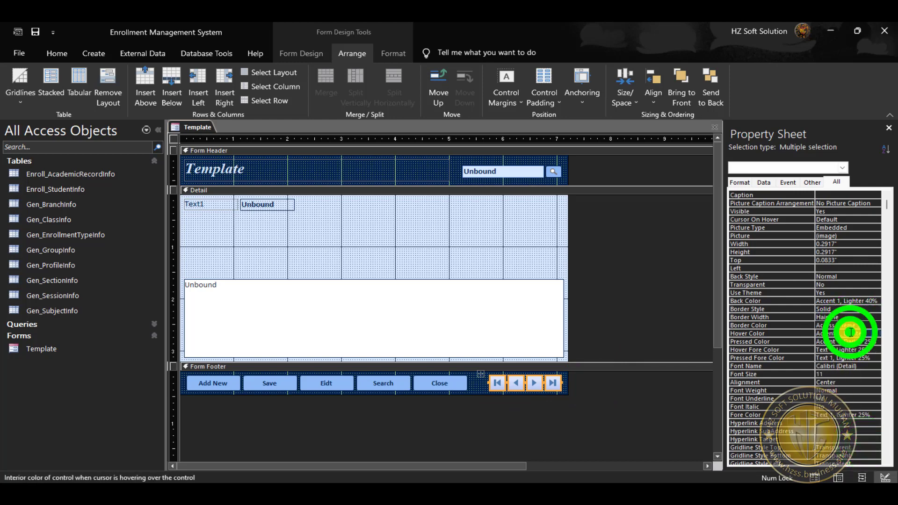
left_click(876, 333)
left_click(795, 308)
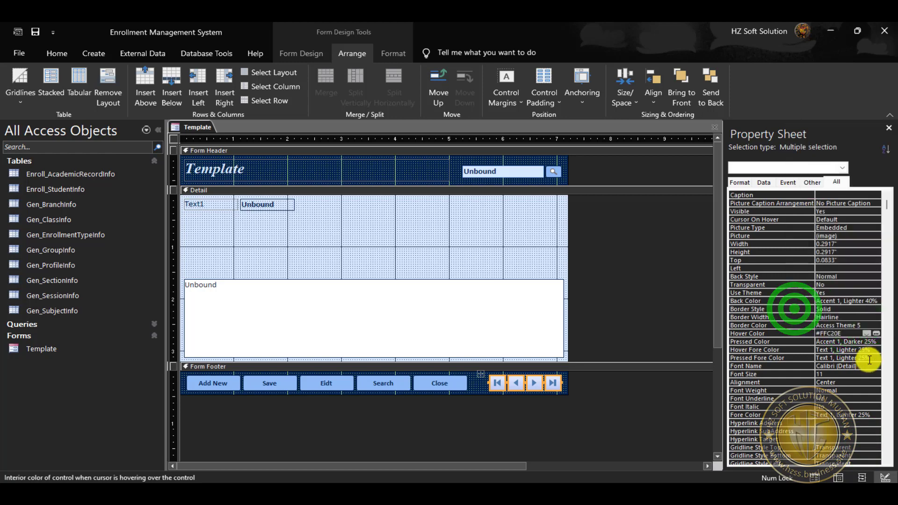
Set the navigation buttons' pressed color to Access Theme 3 and their hover fore color to Access Theme 10
left_click(852, 342)
left_click(867, 342)
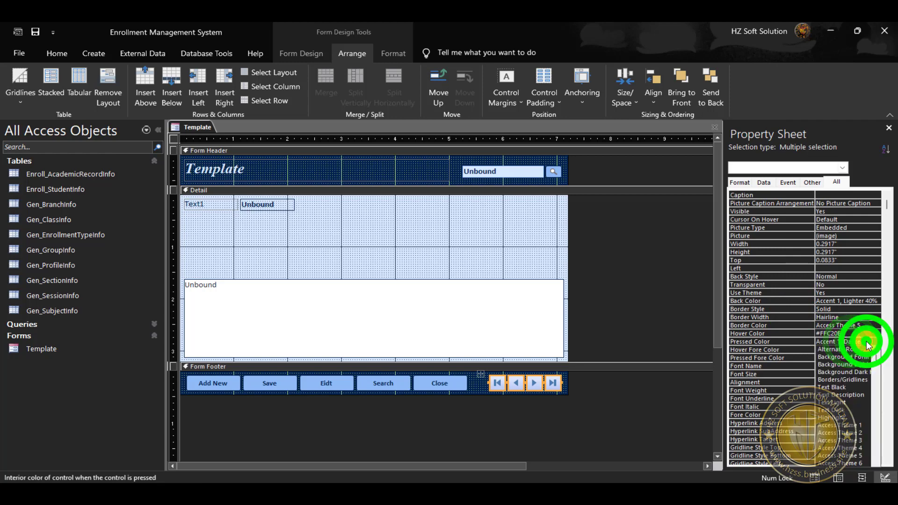
left_click(859, 440)
left_click(865, 350)
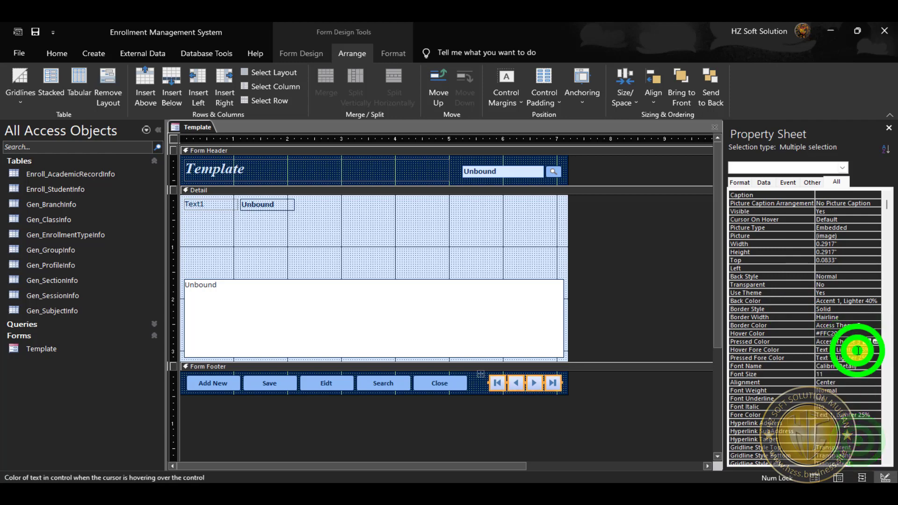
left_click(868, 350)
scroll(868, 354, "down", 3)
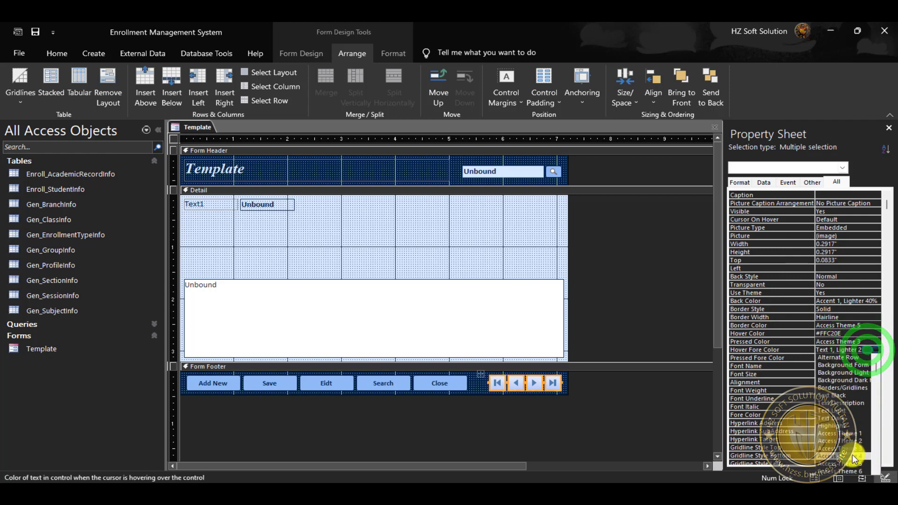
left_click(863, 438)
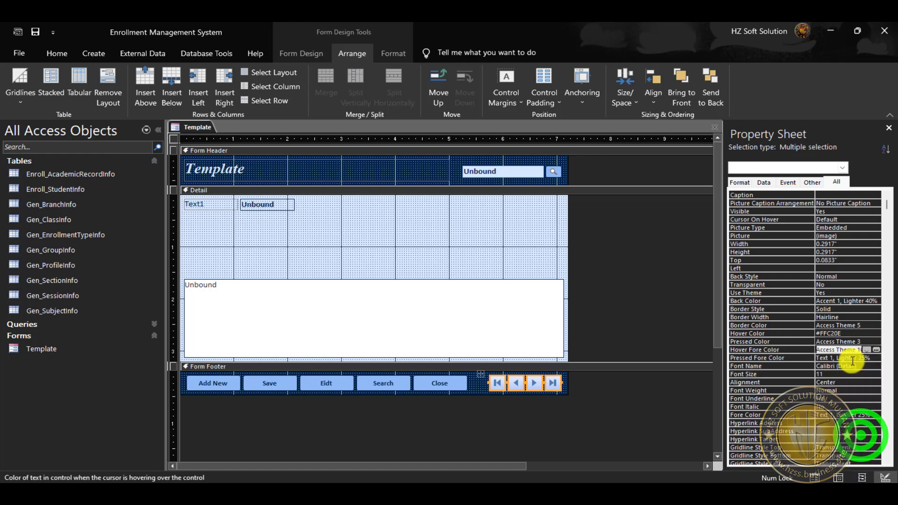
Choose an Access Theme color as the navigation buttons' pressed fore color and save the Template form
left_click(861, 358)
left_click(866, 358)
scroll(866, 359, "down", 3)
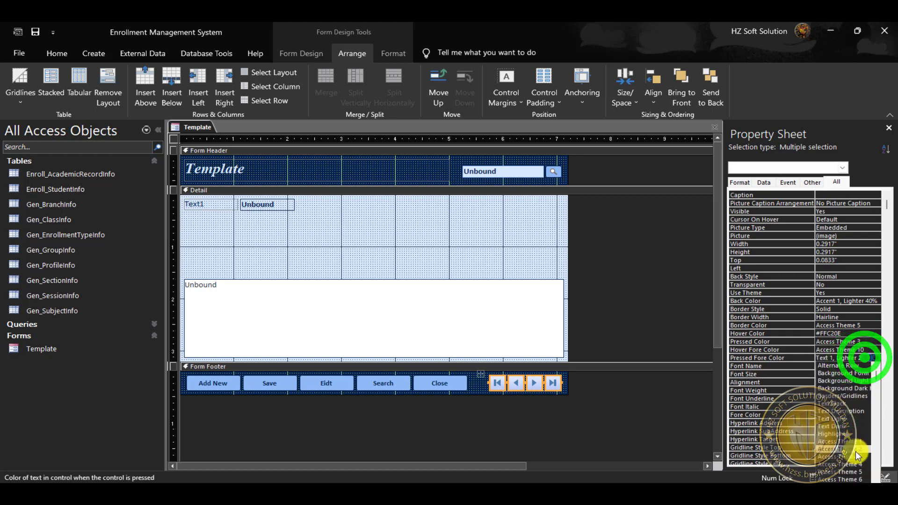
left_click(842, 436)
left_click(535, 415)
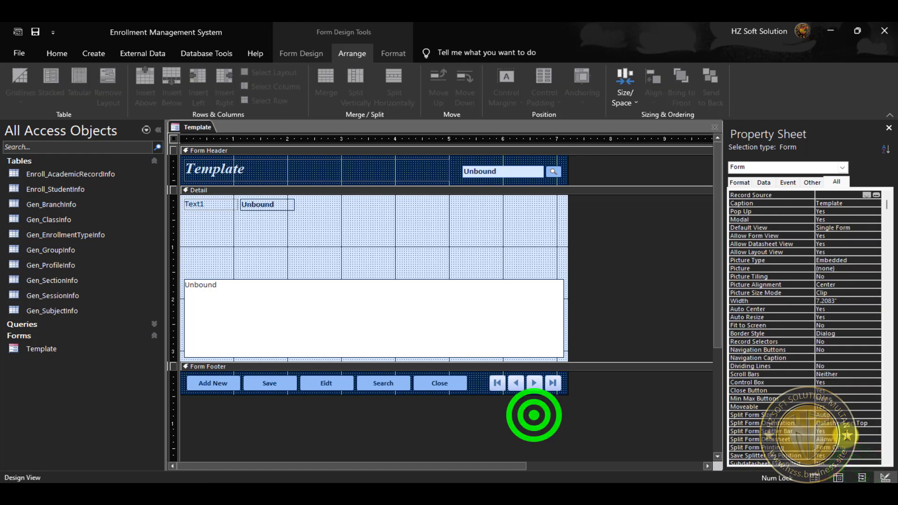
left_click(38, 29)
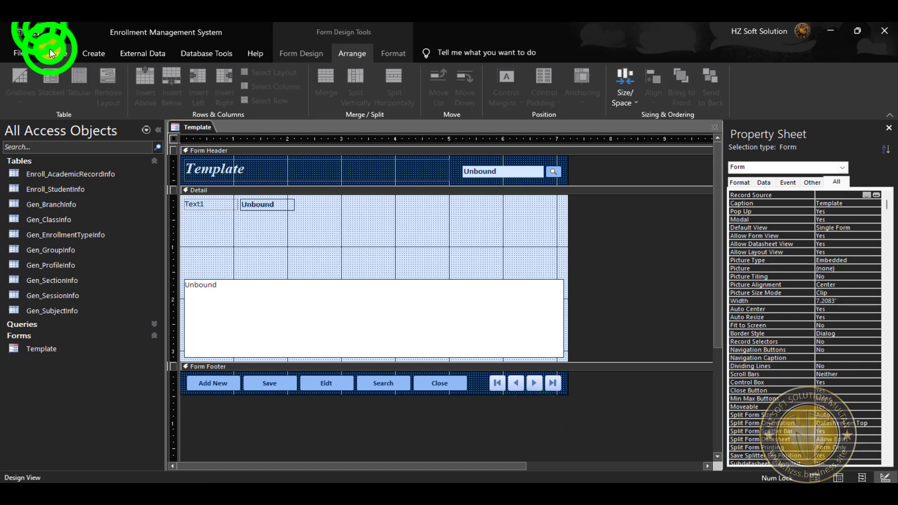
Preview the Template pop-up in Form View, move it to the middle of the workspace and test its magnifying glass button
left_click(49, 49)
left_click(17, 80)
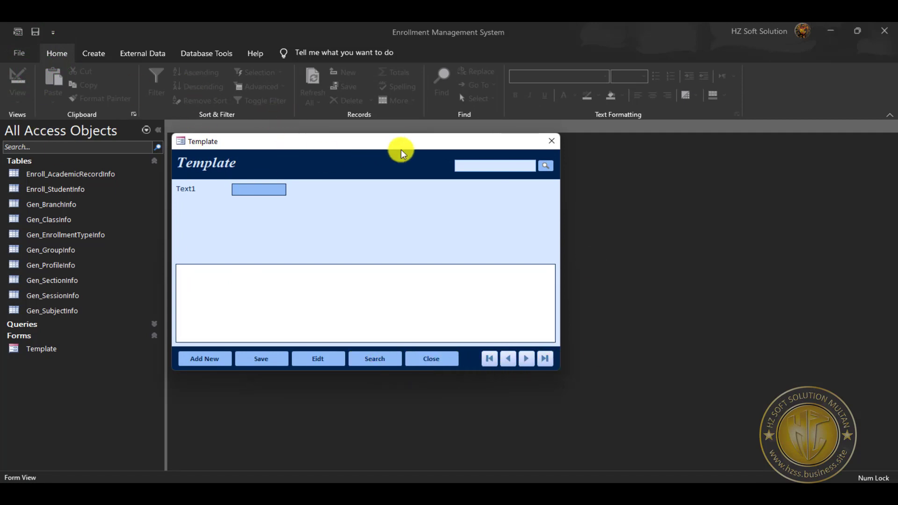
left_click_drag(351, 144, 449, 187)
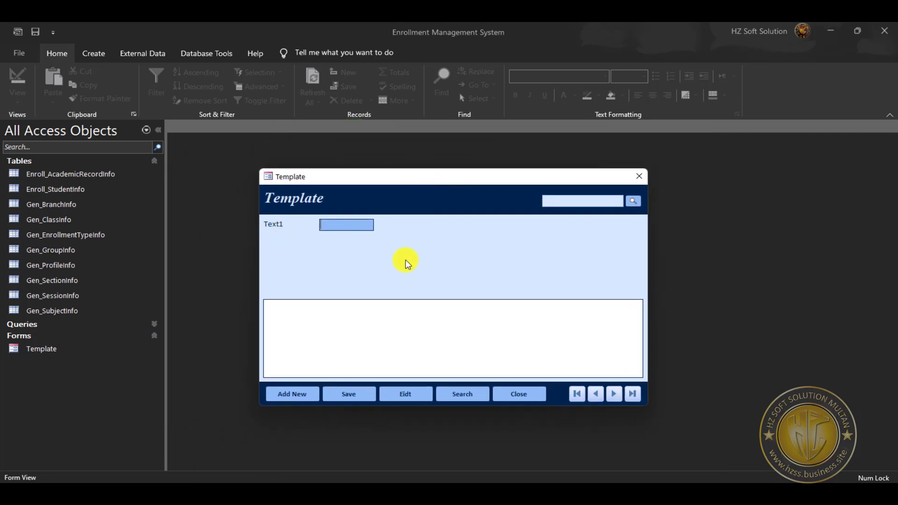
left_click(637, 203)
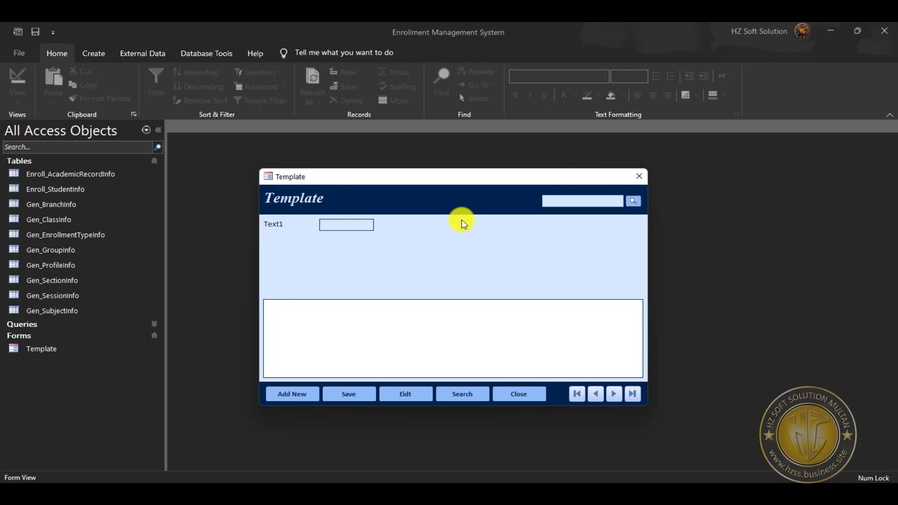